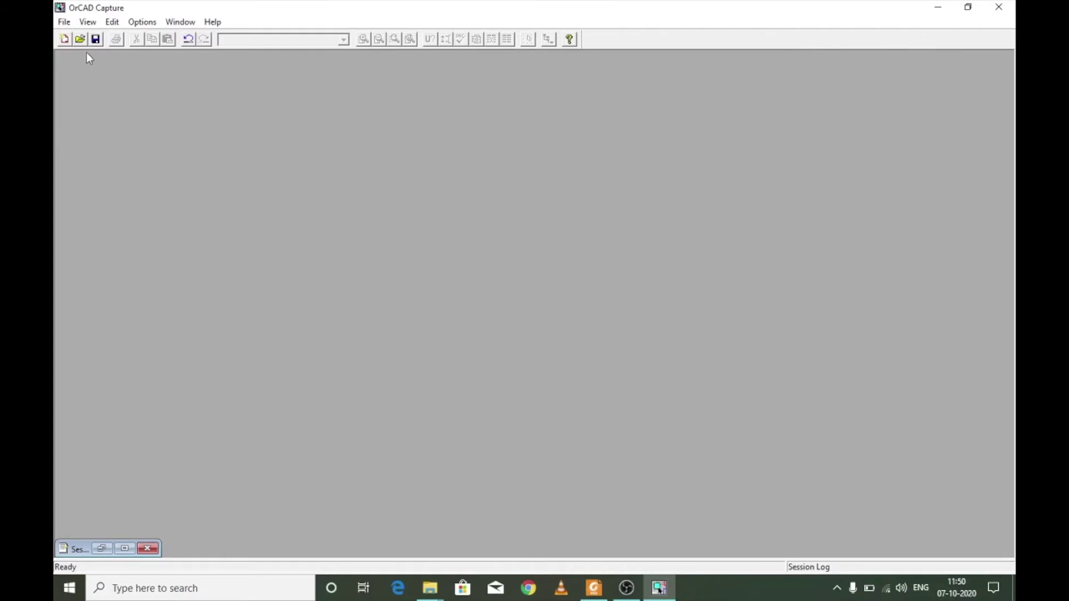
Start a new Analog or Mixed A/D project named "Diode Characteristics"
{"action": "left_click", "coordinate": [64, 24]}
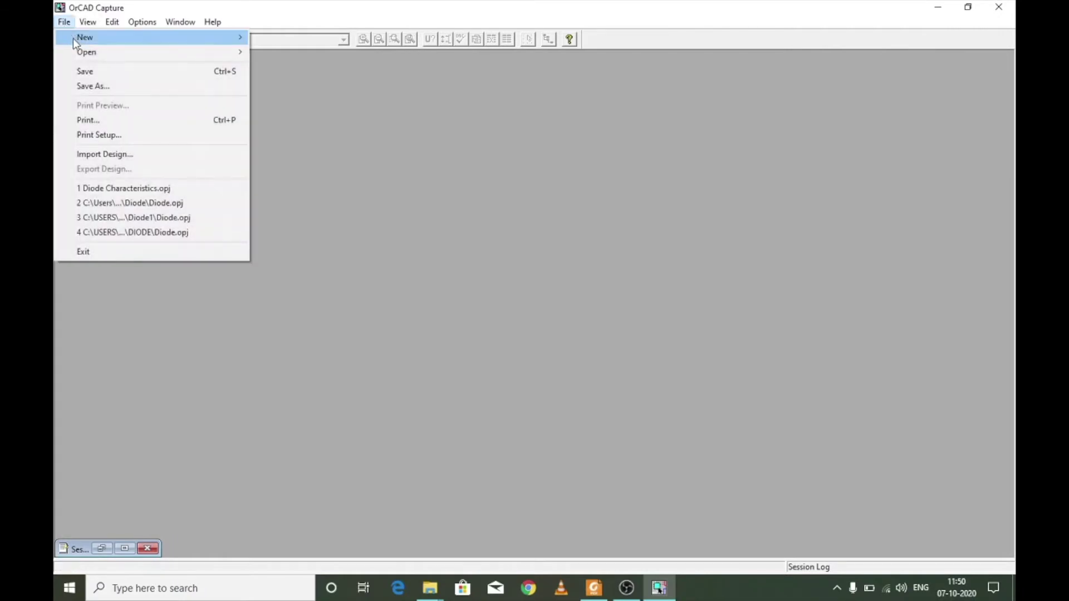
{"action": "mouse_move", "coordinate": [167, 38]}
{"action": "left_click", "coordinate": [265, 35]}
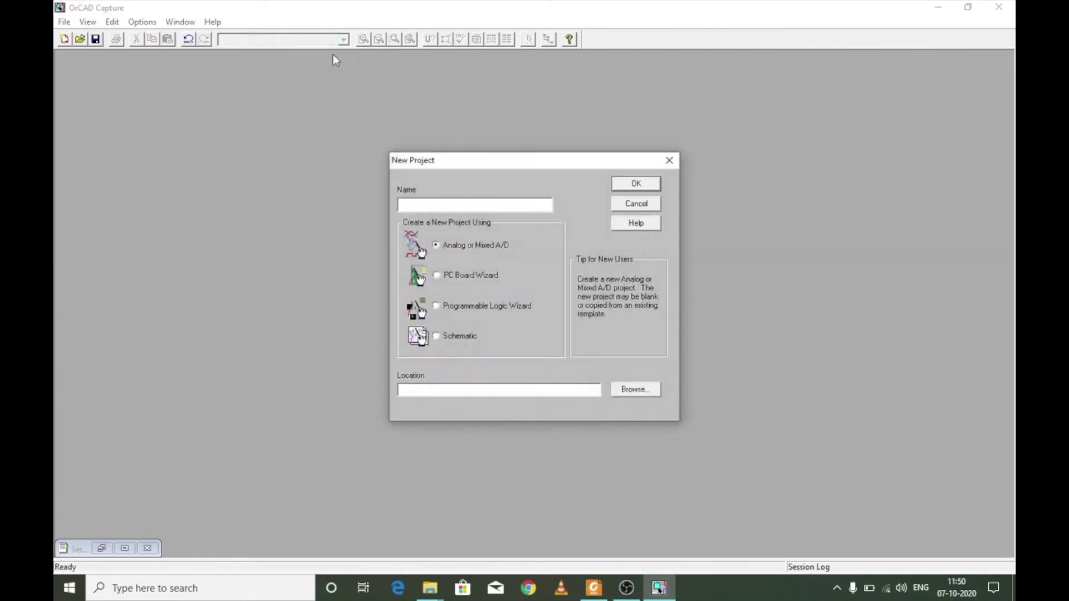
{"action": "type", "text": "Diode Characteristics"}
Browse for the project location and go to the Desktop folder of the personal profile under C:\Users
{"action": "left_click", "coordinate": [627, 392]}
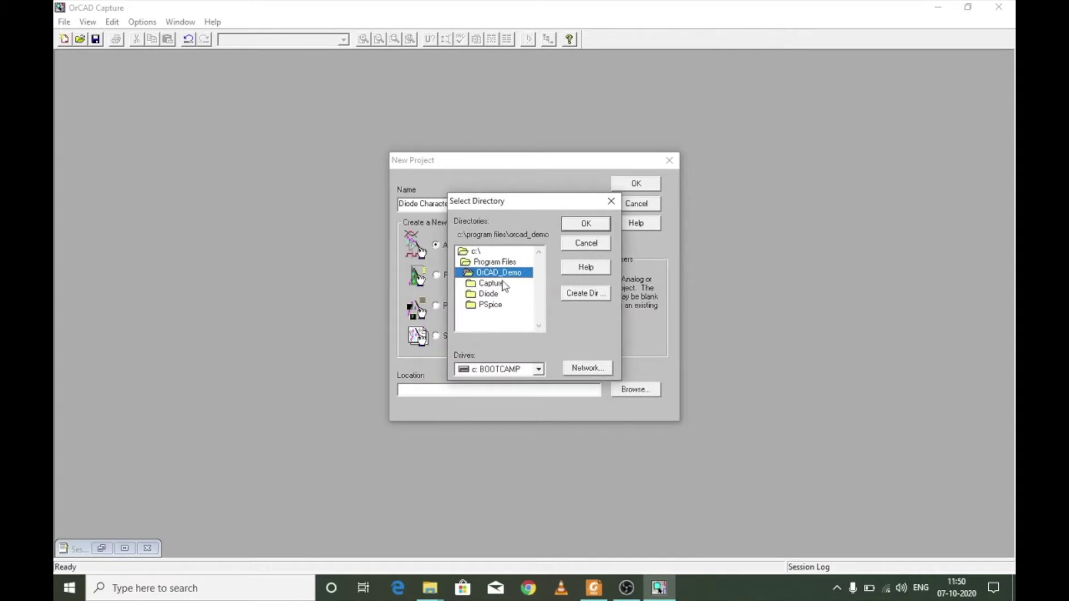
{"action": "left_click", "coordinate": [476, 252]}
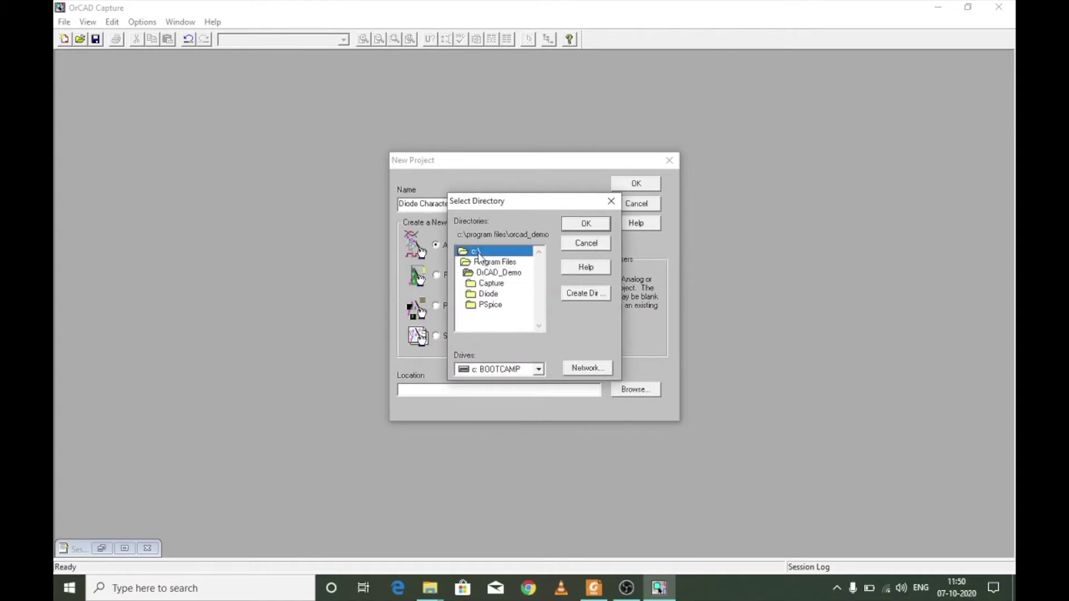
{"action": "double_click", "coordinate": [477, 253]}
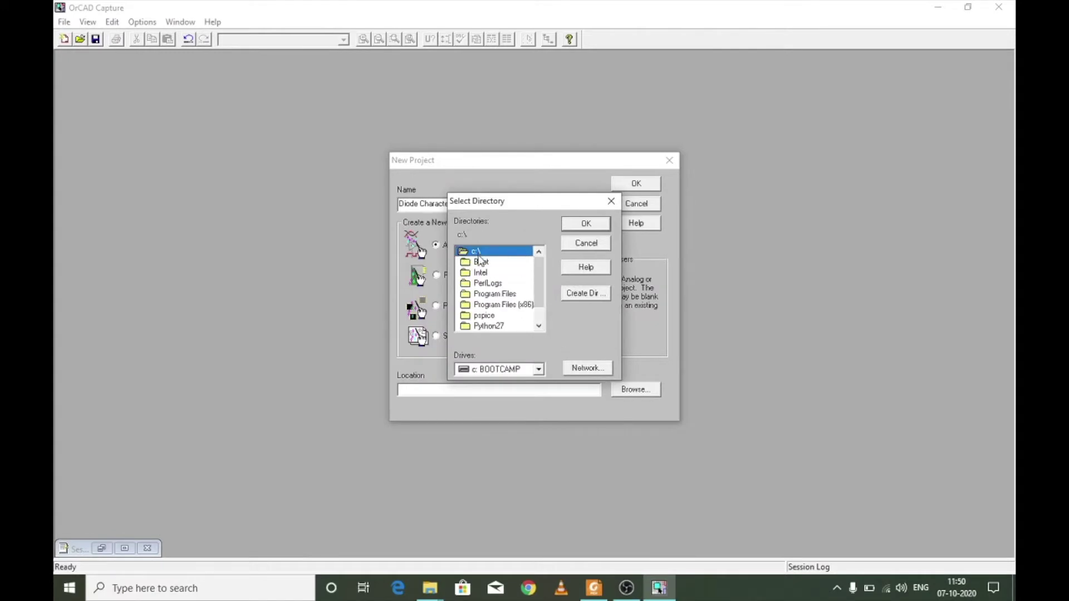
{"action": "left_click", "coordinate": [538, 321]}
{"action": "double_click", "coordinate": [485, 315]}
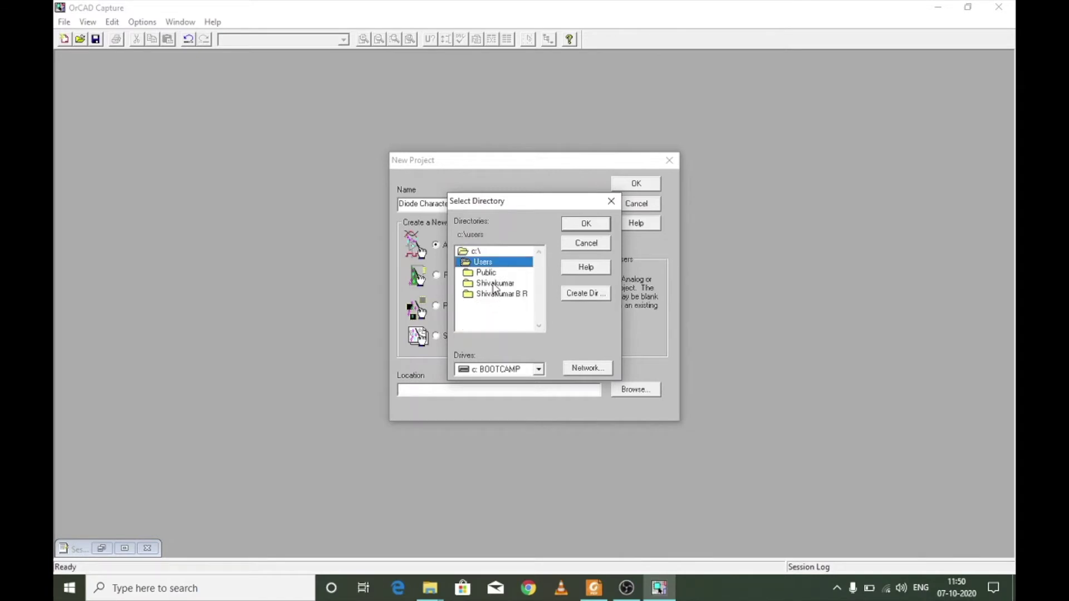
{"action": "double_click", "coordinate": [497, 295]}
{"action": "left_click", "coordinate": [494, 316]}
{"action": "double_click", "coordinate": [494, 317]}
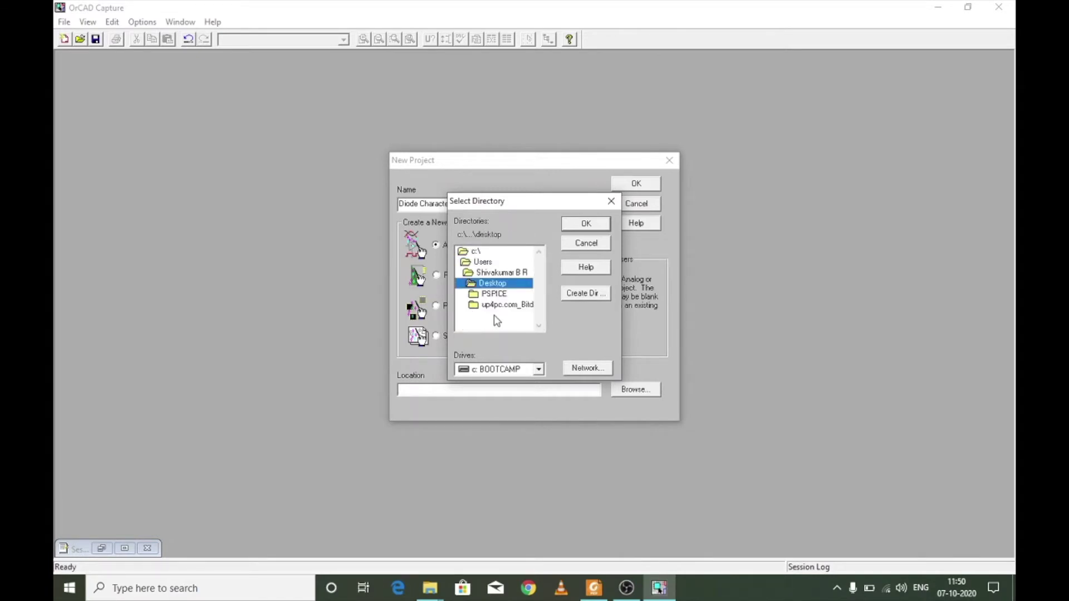
Create a directory named "Diode Char" on the desktop and set it as the project location
{"action": "left_click", "coordinate": [589, 294]}
{"action": "type", "text": "Diode Char"}
{"action": "key", "text": "Return"}
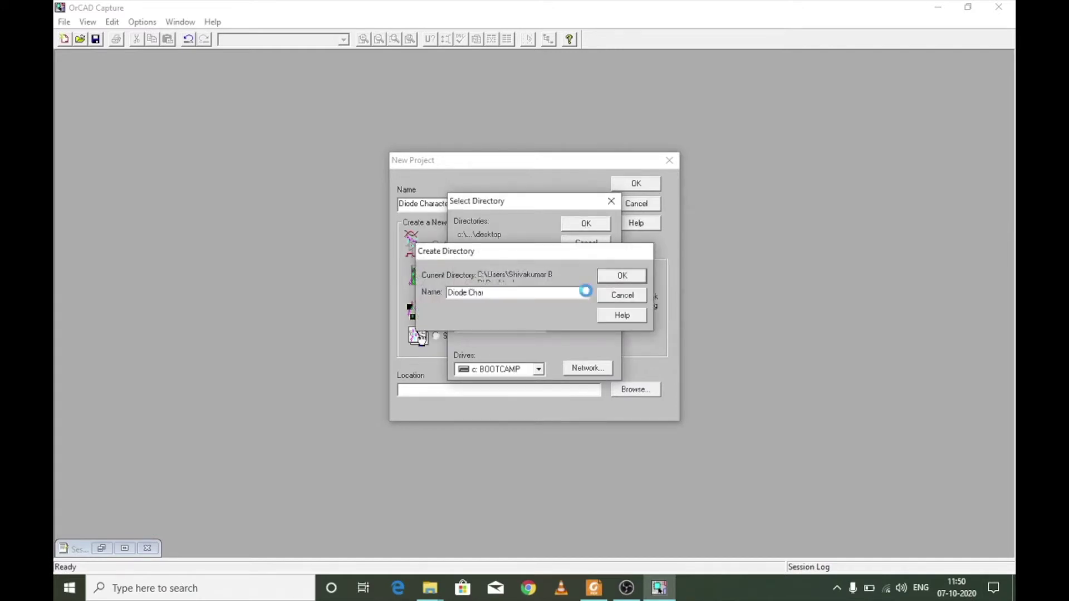
{"action": "left_click", "coordinate": [507, 298]}
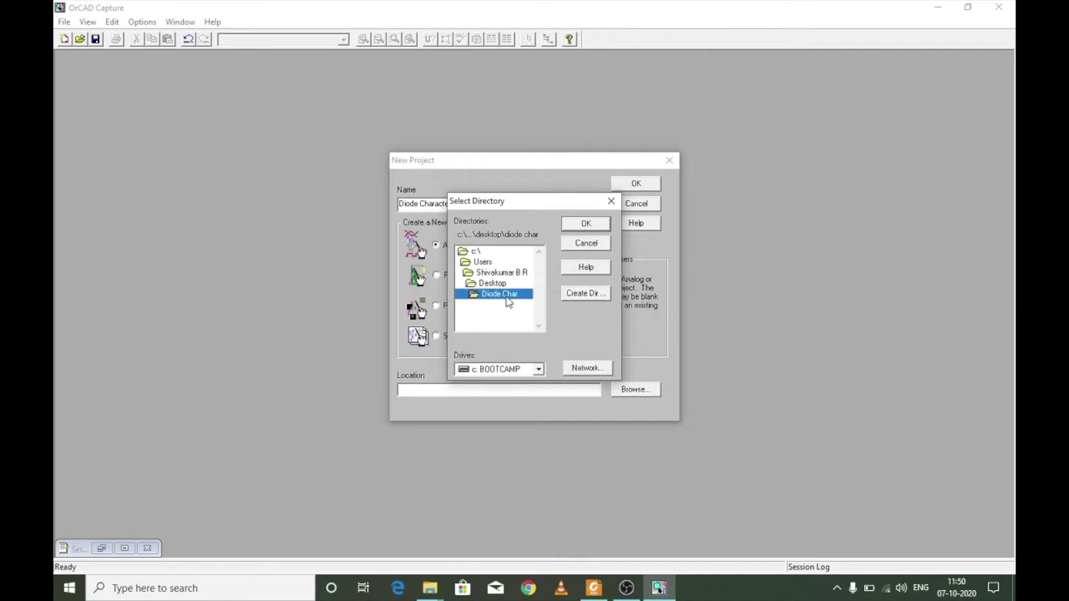
{"action": "left_click", "coordinate": [597, 223]}
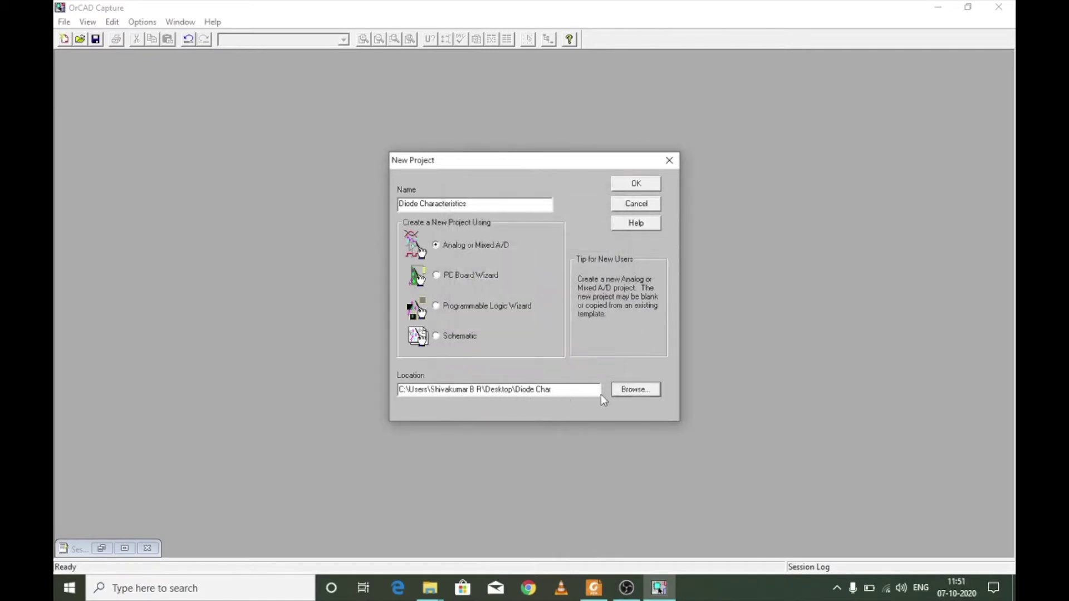
Accept the project settings and create it as a blank PSpice project
{"action": "left_click", "coordinate": [641, 185]}
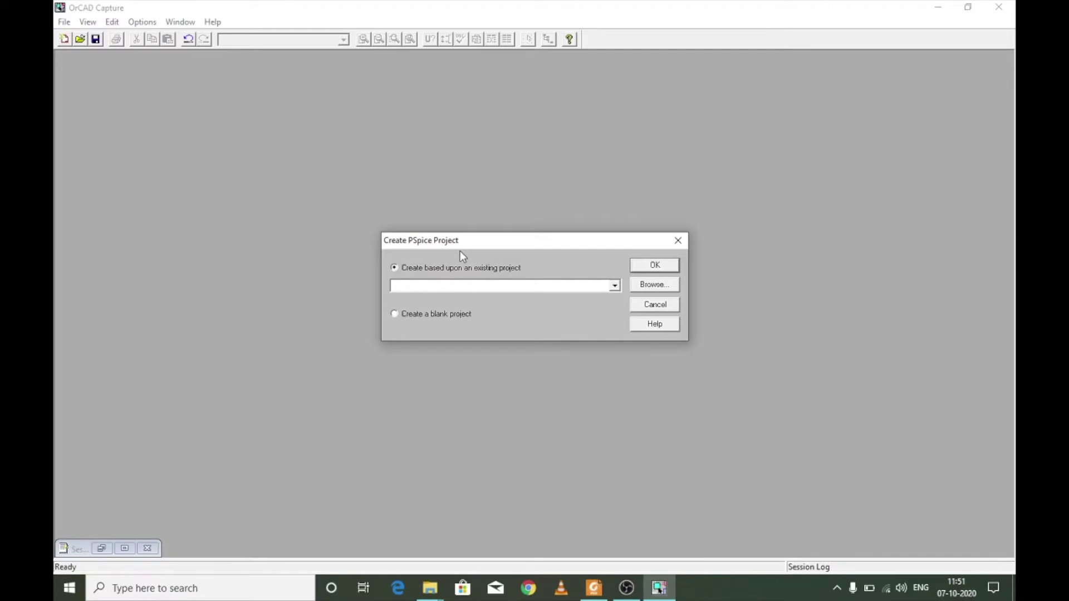
{"action": "left_click", "coordinate": [450, 314]}
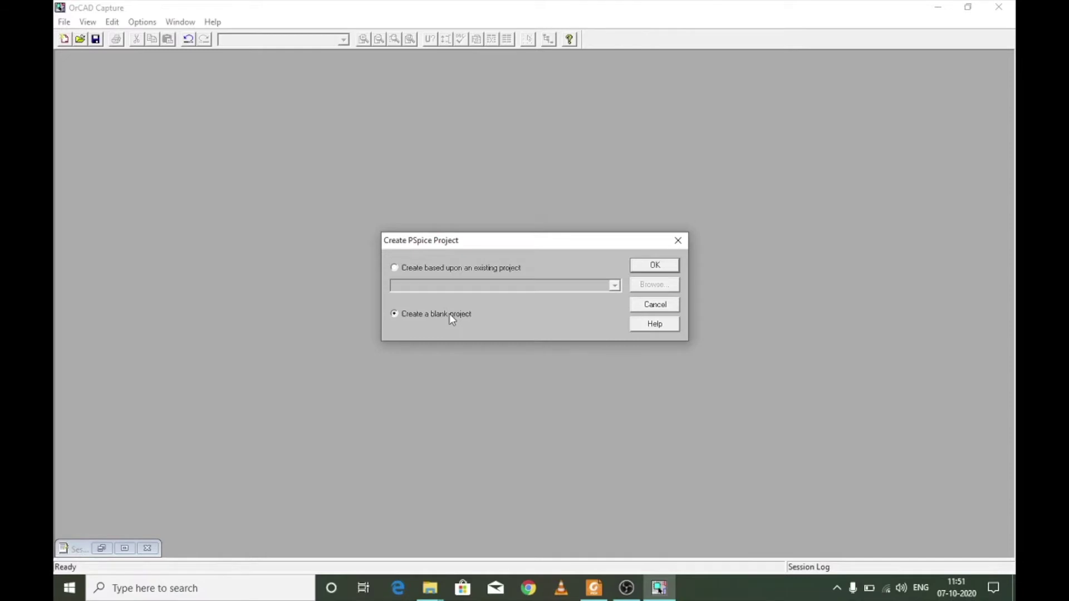
{"action": "left_click", "coordinate": [654, 265]}
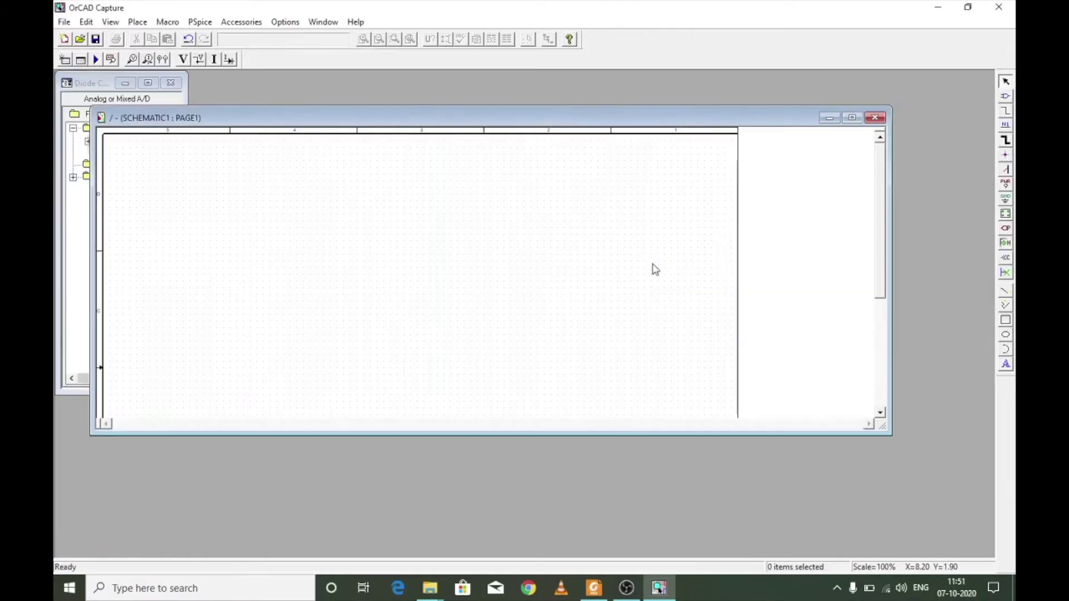
Move the schematic page window beside the project manager and extend both windows down to the workspace's lower edge
{"action": "left_click_drag", "start_coordinate": [455, 119], "coordinate": [557, 87]}
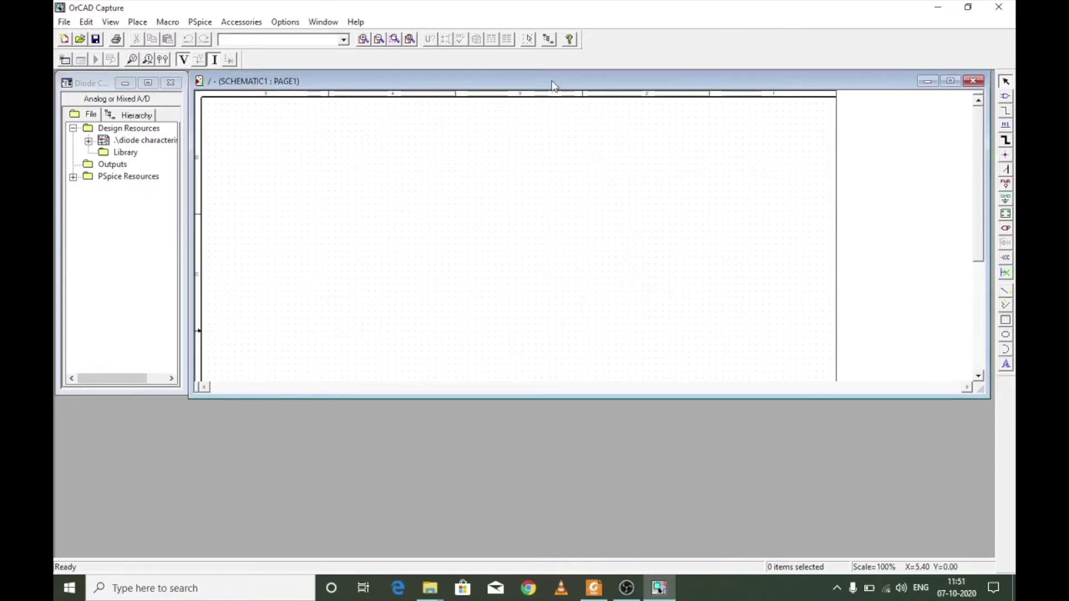
{"action": "left_click_drag", "start_coordinate": [413, 398], "coordinate": [438, 557]}
{"action": "left_click_drag", "start_coordinate": [149, 394], "coordinate": [149, 557]}
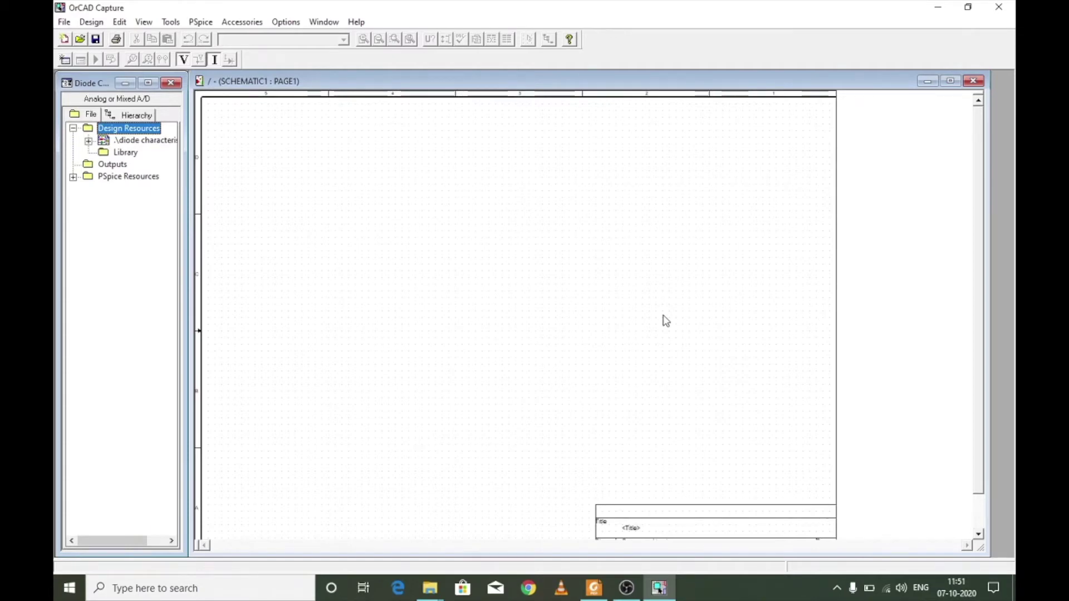
Place one D1N4002 diode from the EVAL library in the upper part of the schematic page
{"action": "left_click", "coordinate": [325, 185]}
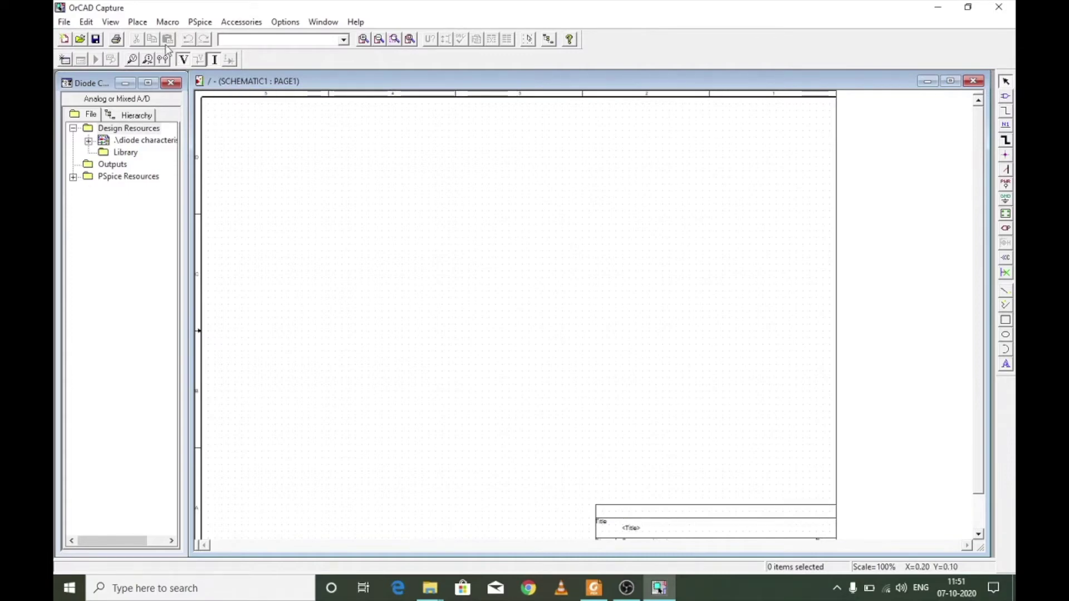
{"action": "left_click", "coordinate": [131, 22]}
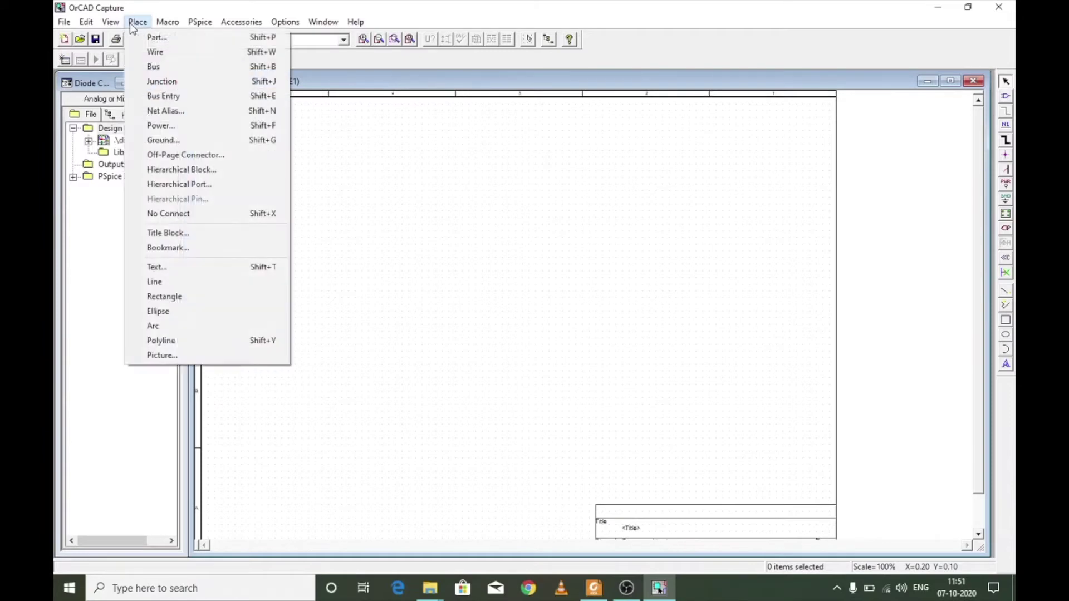
{"action": "left_click", "coordinate": [145, 37]}
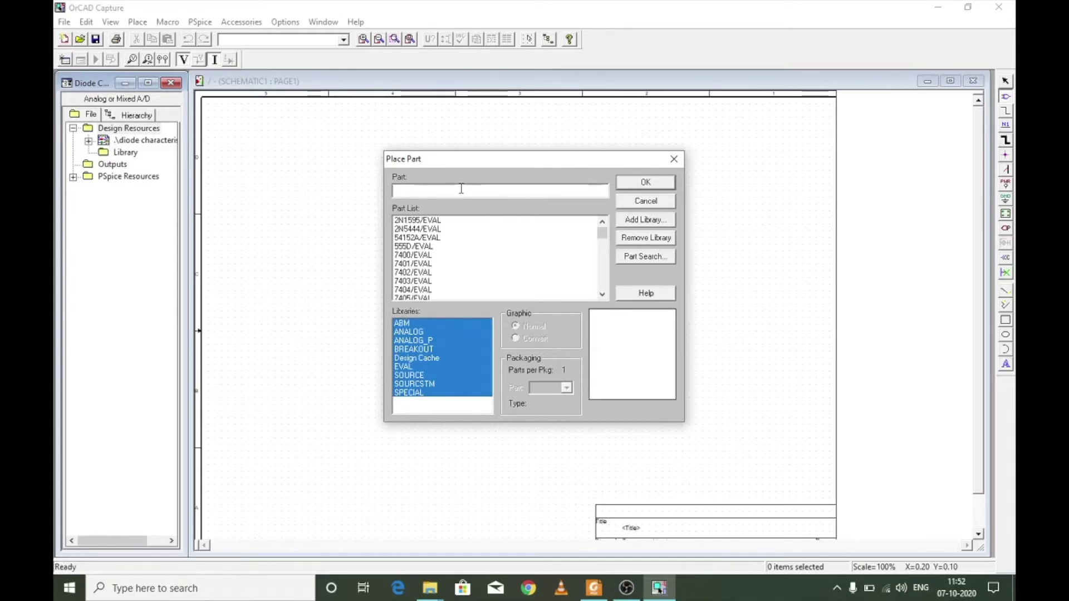
{"action": "type", "text": "d1n4002"}
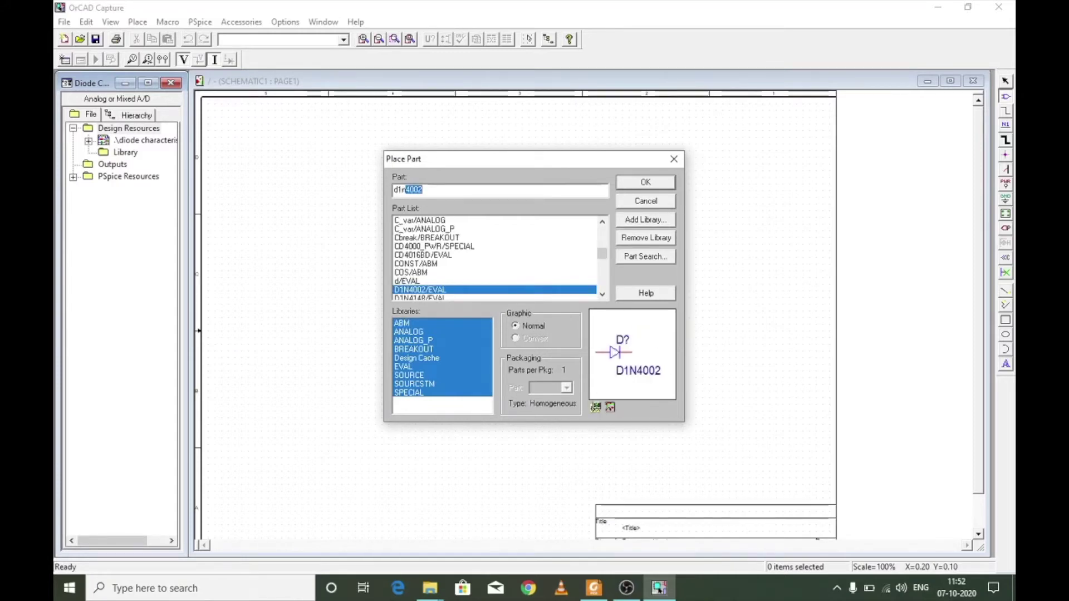
{"action": "double_click", "coordinate": [401, 290]}
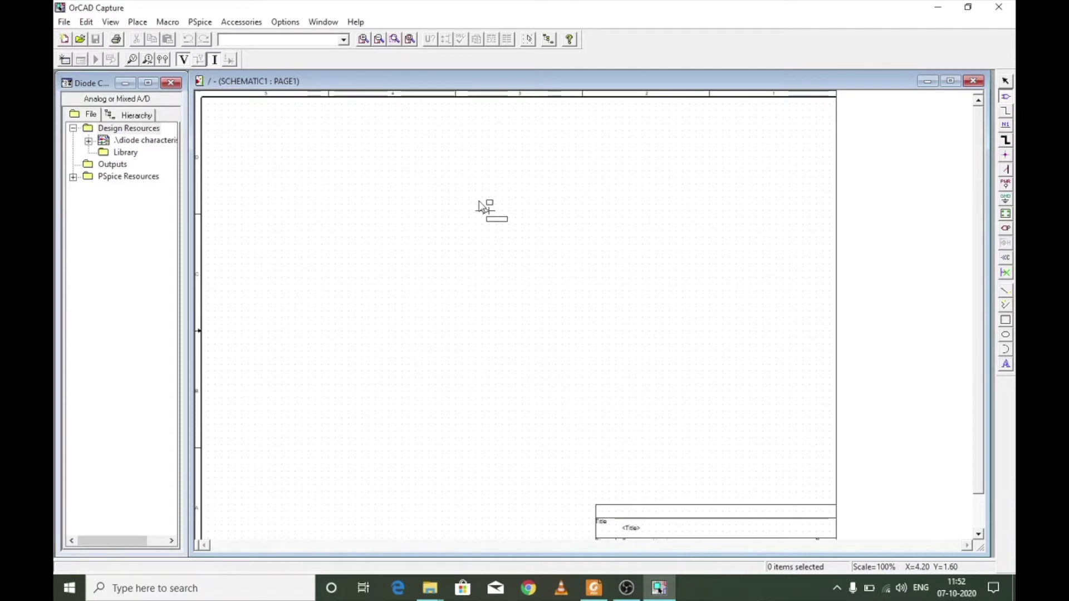
{"action": "left_click", "coordinate": [484, 207]}
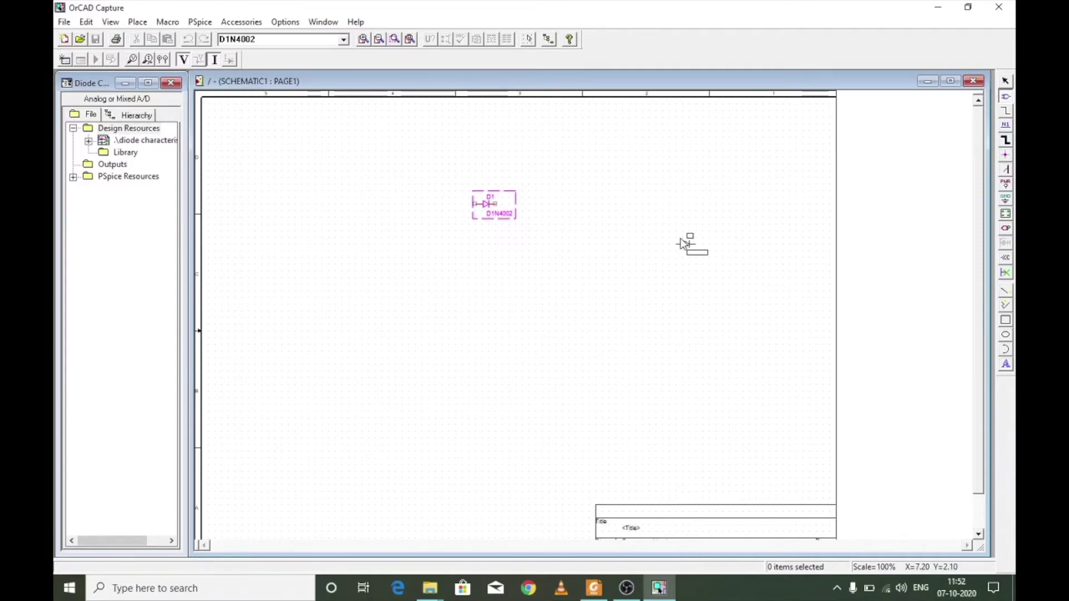
{"action": "left_click", "coordinate": [365, 41]}
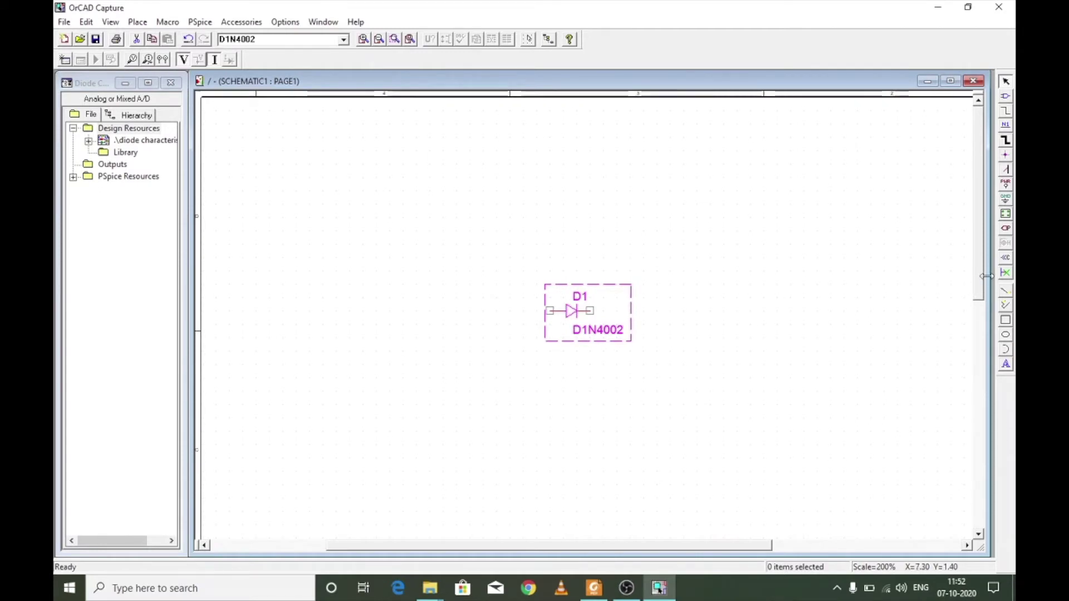
{"action": "left_click_drag", "start_coordinate": [980, 293], "coordinate": [981, 334]}
{"action": "key", "text": "Escape"}
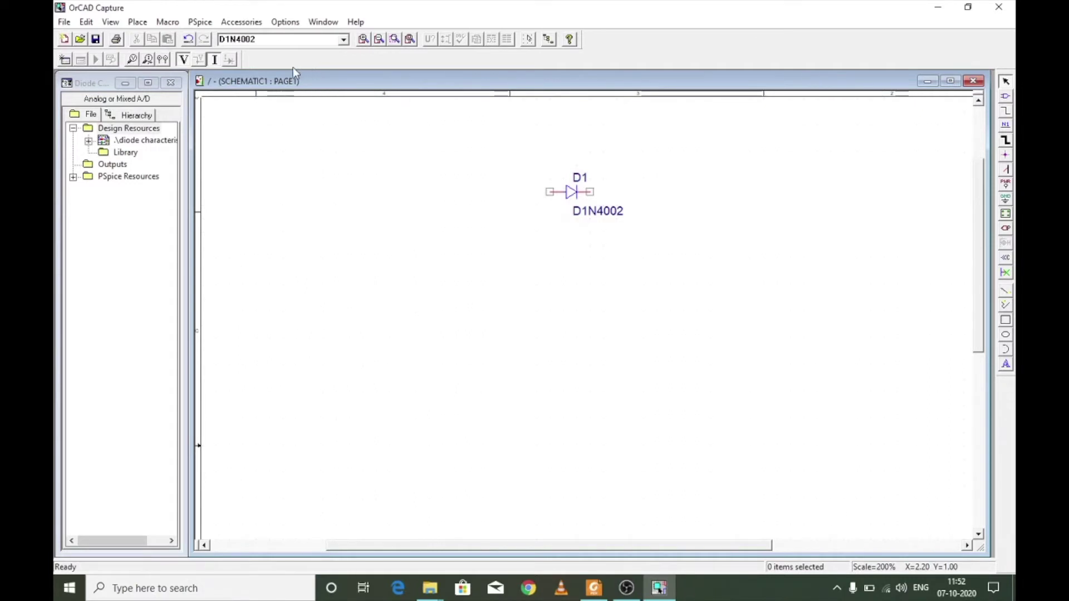
Place one VDC source from the SOURCE library below and to the left of the diode
{"action": "left_click", "coordinate": [137, 22]}
{"action": "left_click", "coordinate": [158, 36]}
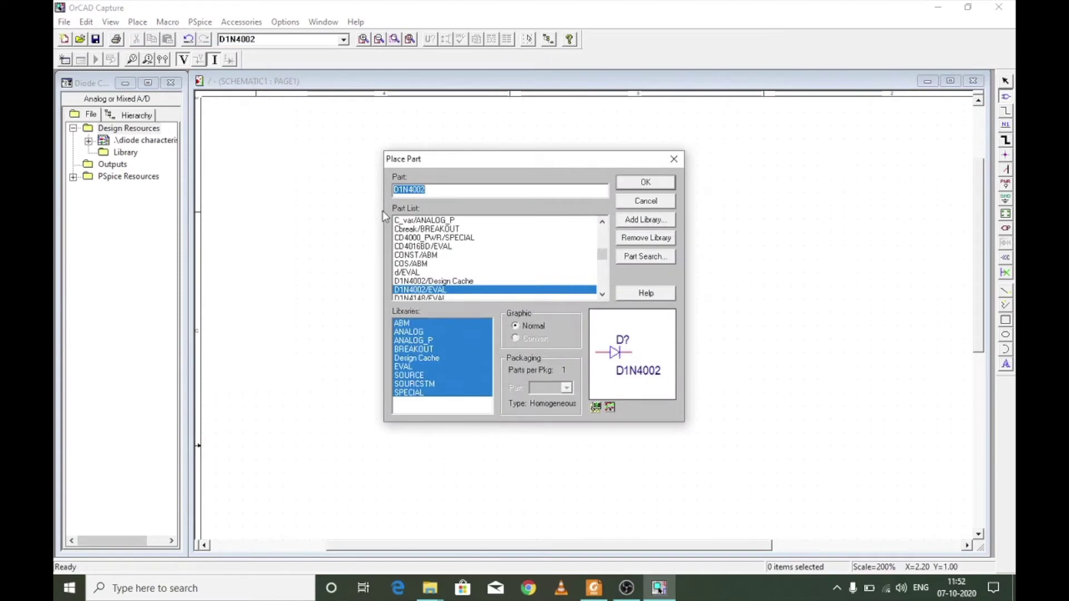
{"action": "type", "text": "vdc"}
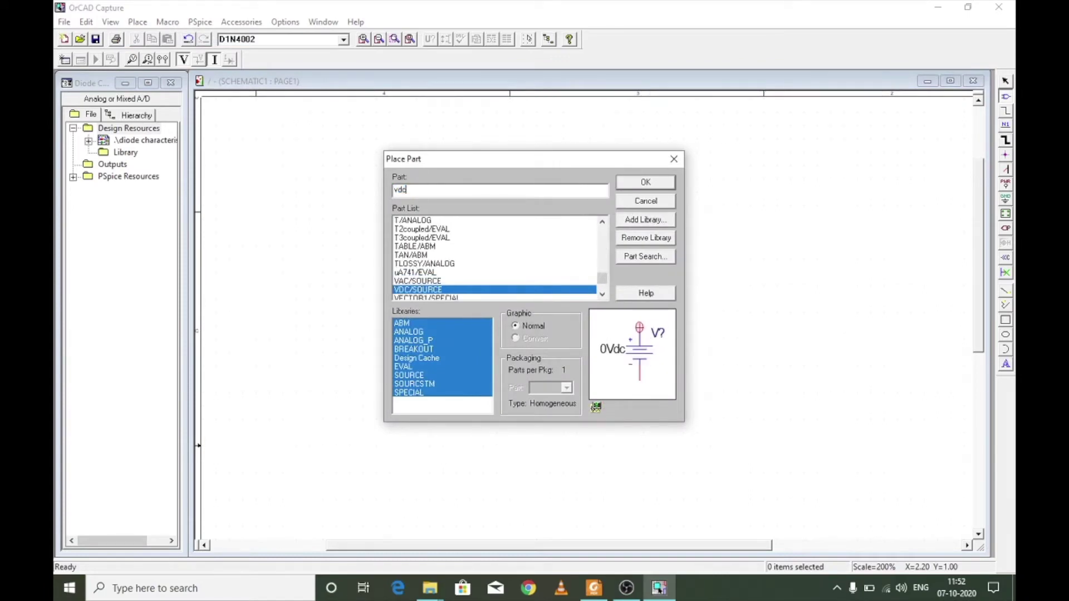
{"action": "double_click", "coordinate": [411, 291]}
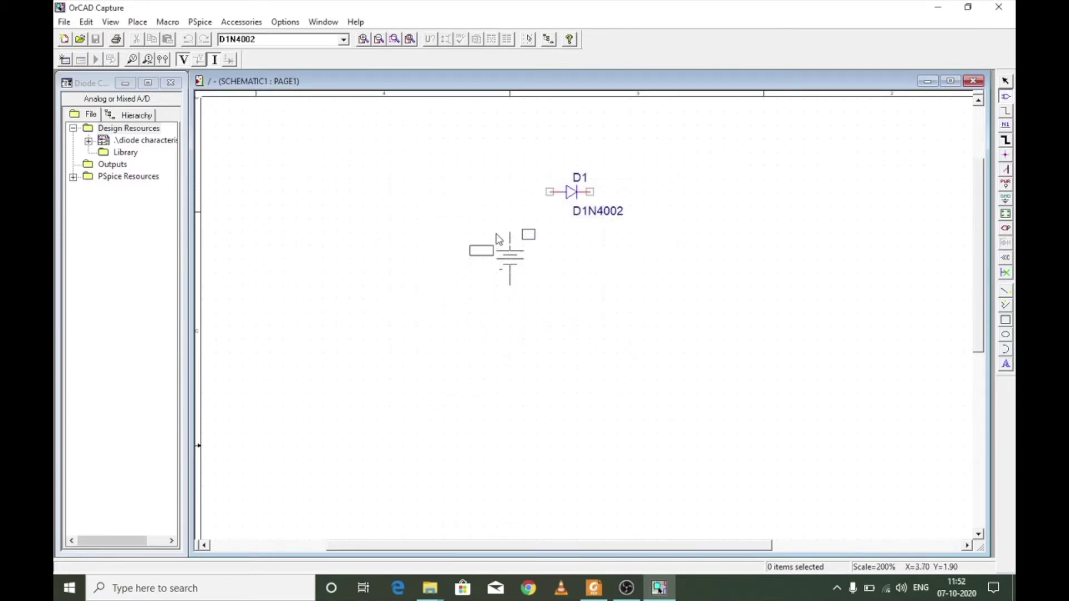
{"action": "left_click", "coordinate": [497, 235]}
{"action": "key", "text": "Escape"}
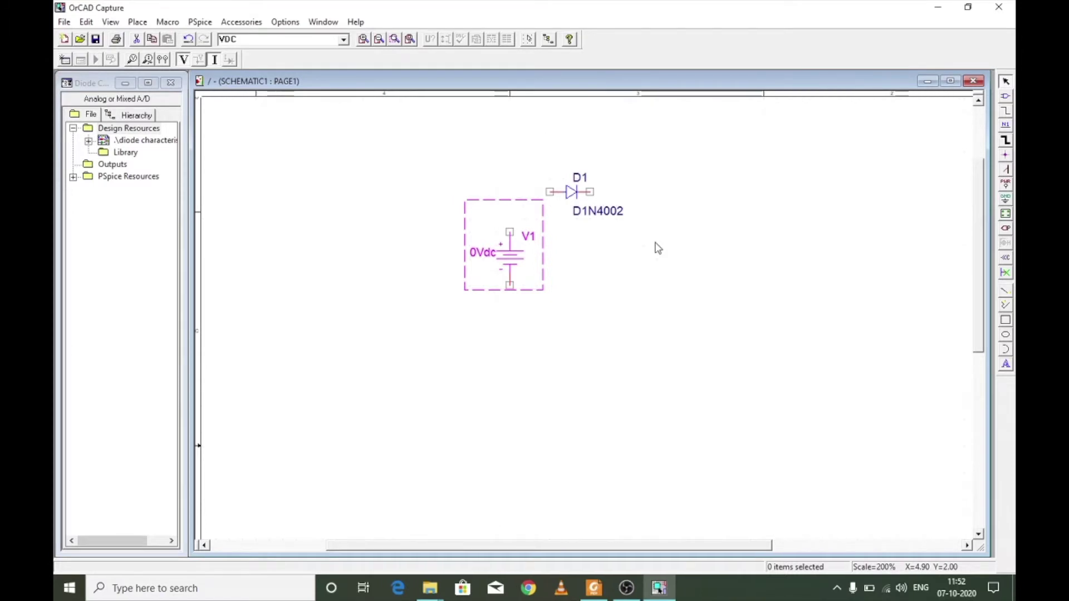
{"action": "left_click", "coordinate": [658, 248]}
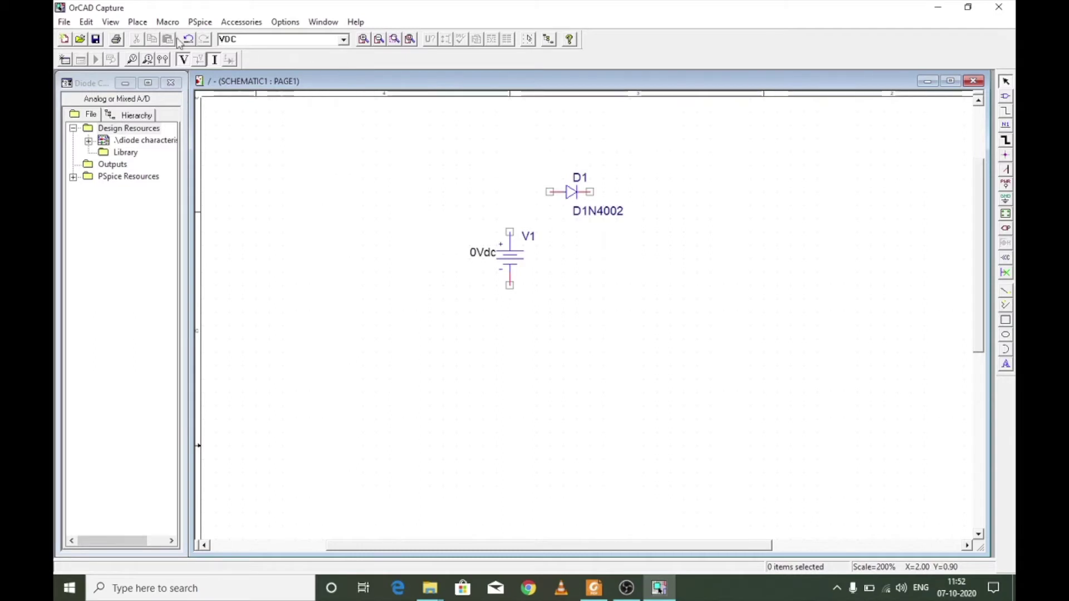
Place one resistor R from the ANALOG library, rotated to vertical, below and to the right of the diode
{"action": "left_click", "coordinate": [138, 22]}
{"action": "left_click", "coordinate": [151, 38]}
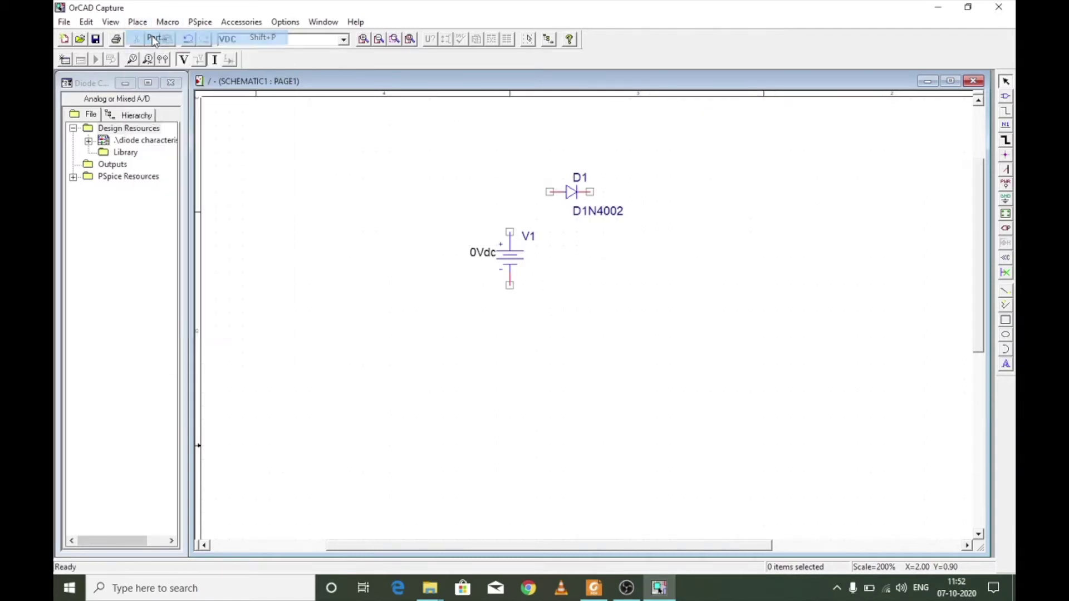
{"action": "type", "text": "r"}
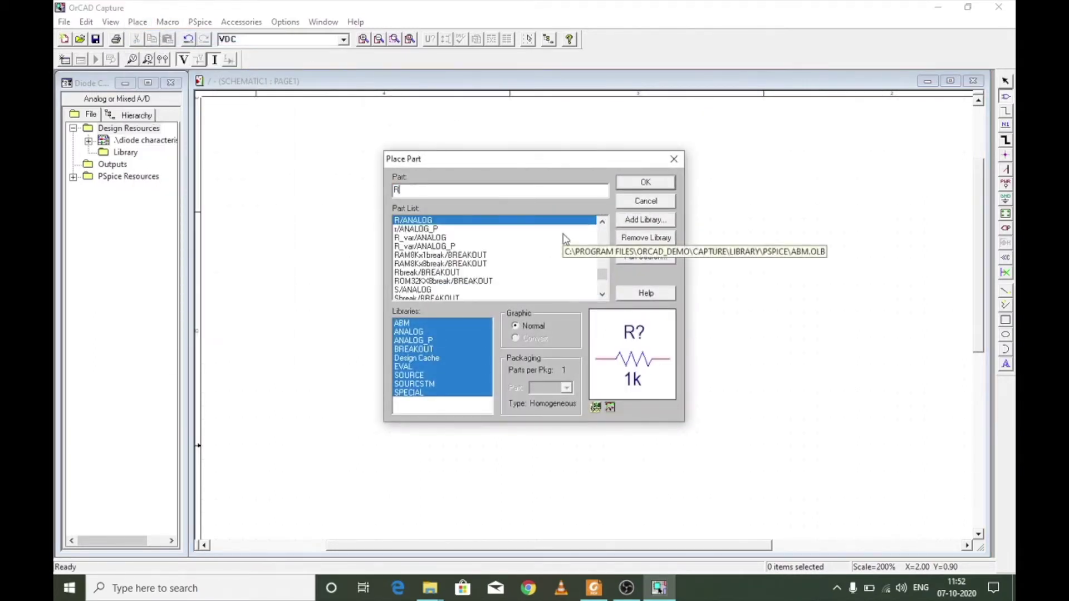
{"action": "key", "text": "Return"}
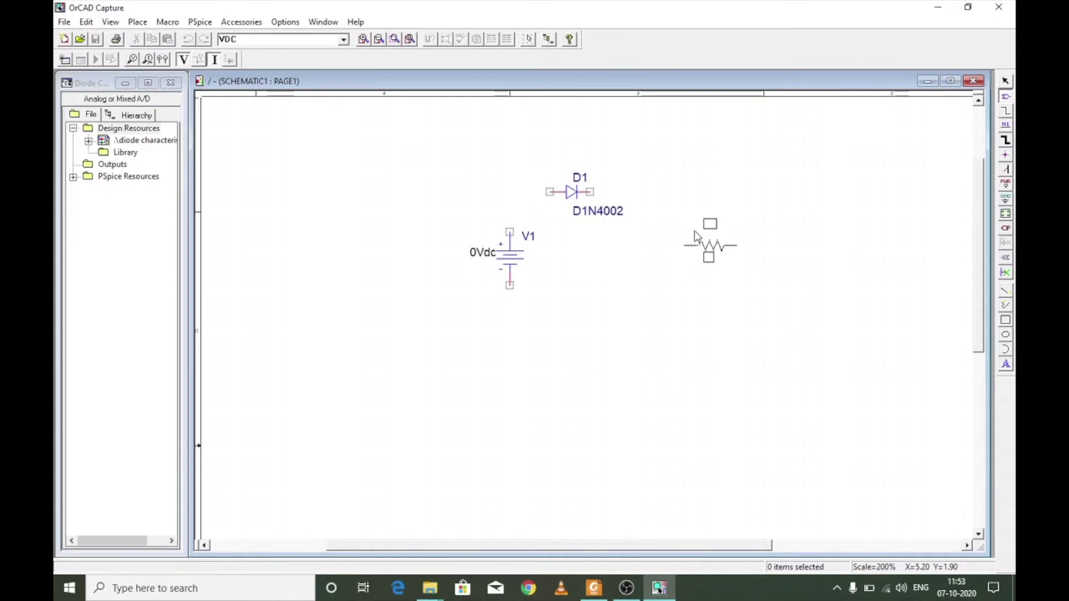
{"action": "key", "text": "r"}
{"action": "key", "text": "r"}
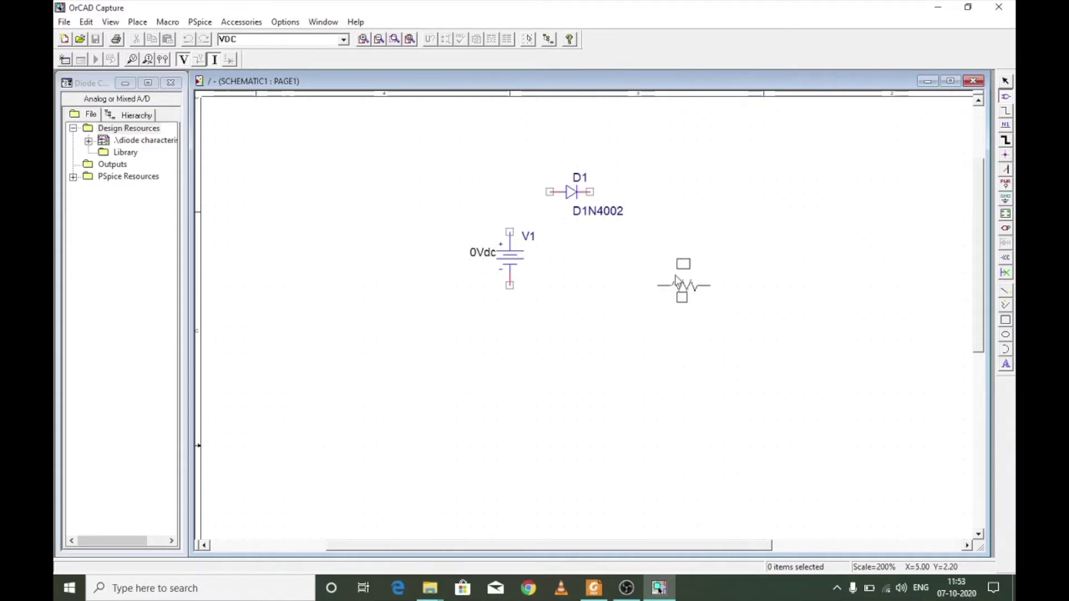
{"action": "key", "text": "r"}
{"action": "key", "text": "r"}
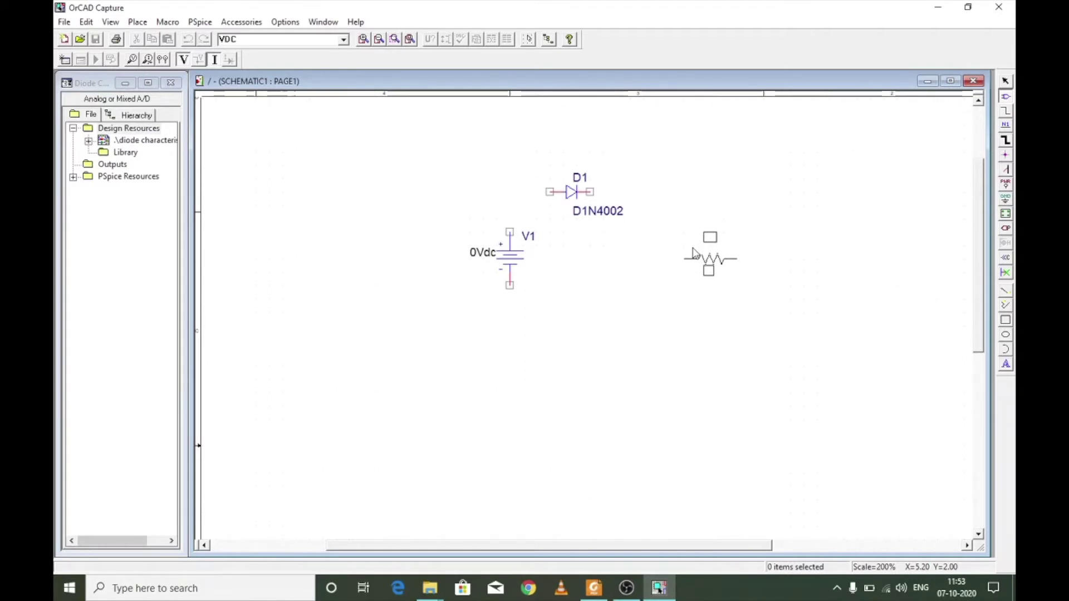
{"action": "key", "text": "r"}
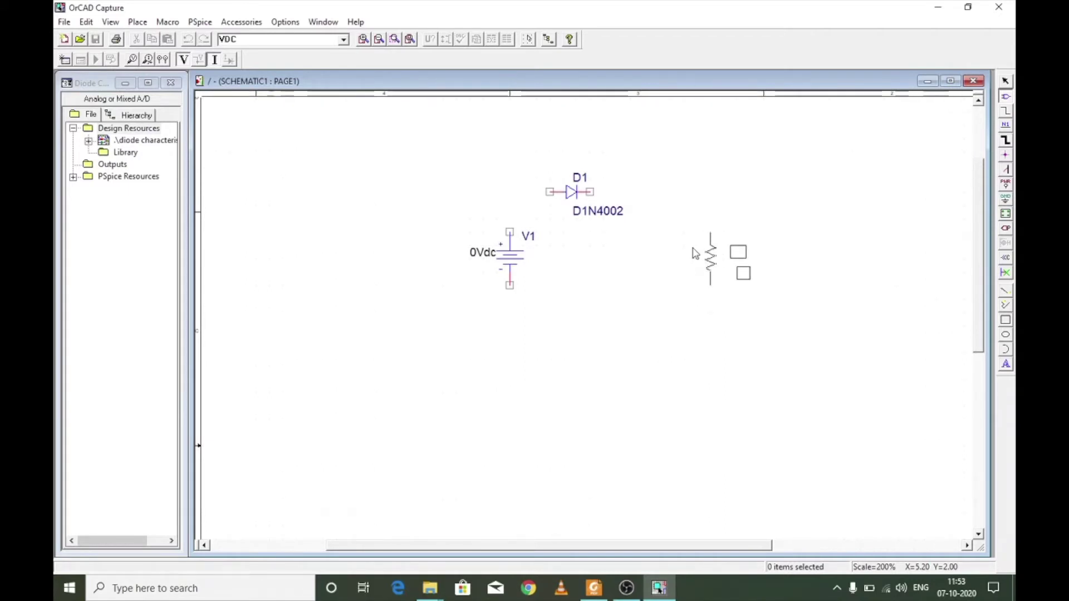
{"action": "key", "text": "r"}
{"action": "key", "text": "r"}
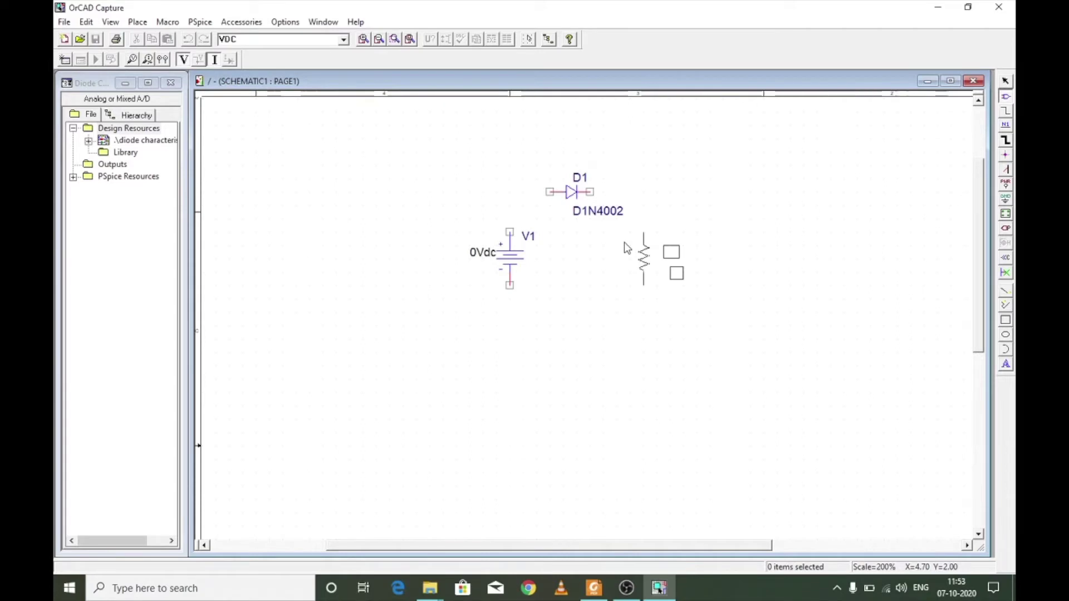
{"action": "left_click", "coordinate": [627, 248]}
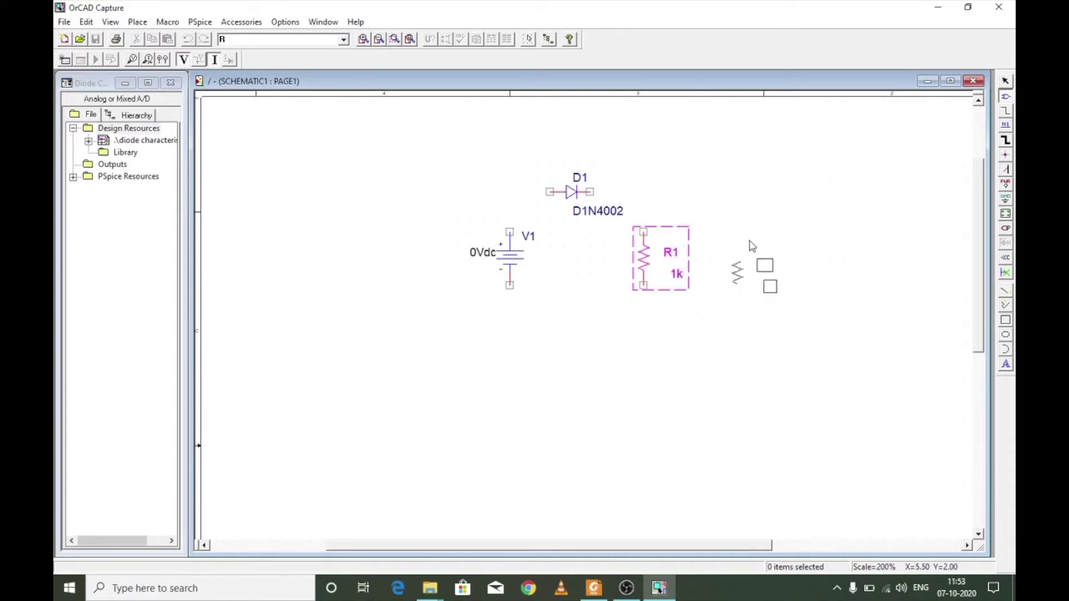
{"action": "key", "text": "Escape"}
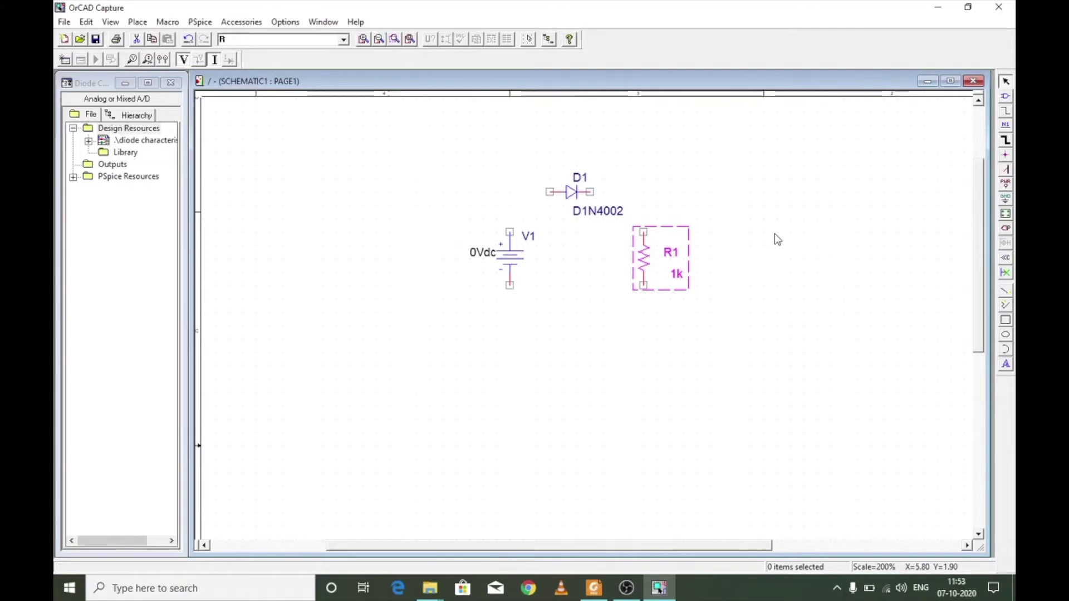
{"action": "left_click", "coordinate": [774, 234]}
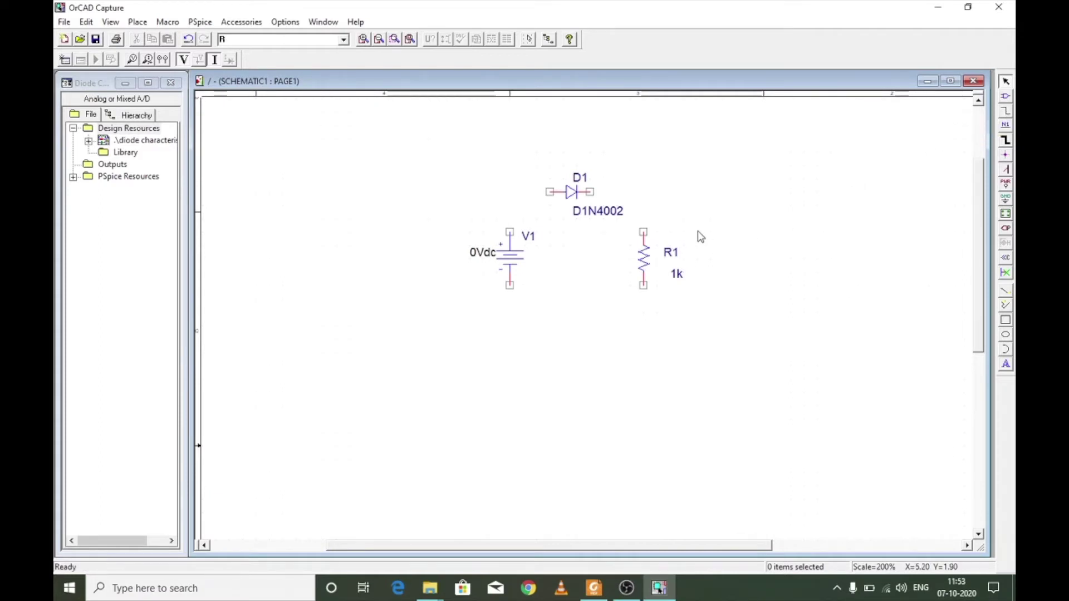
Wire the positive terminal of the DC source to the diode's anode
{"action": "key", "text": "w"}
{"action": "key", "text": "Escape"}
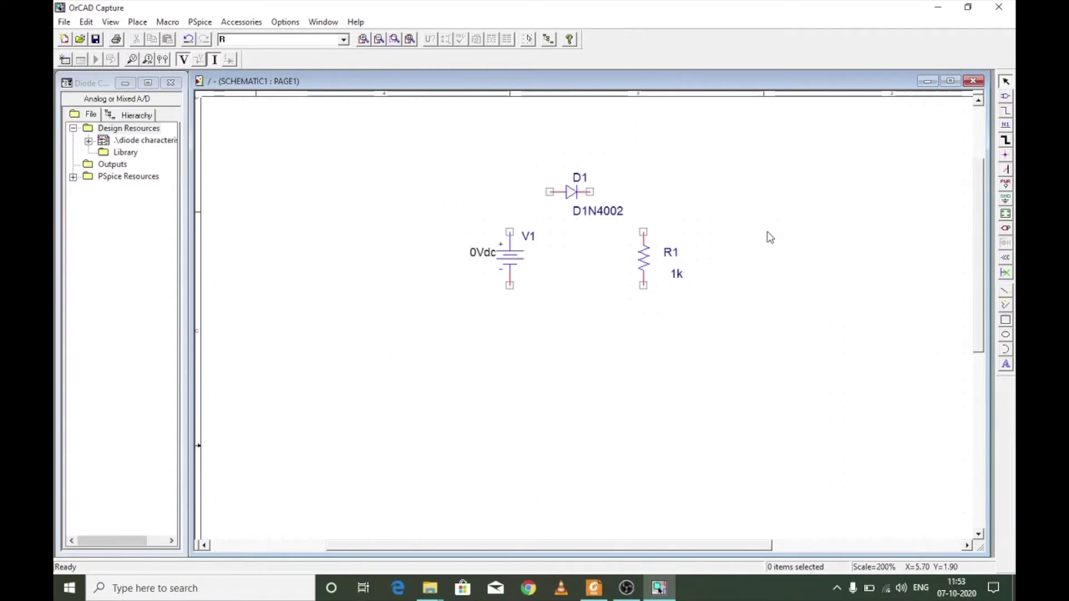
{"action": "key", "text": "w"}
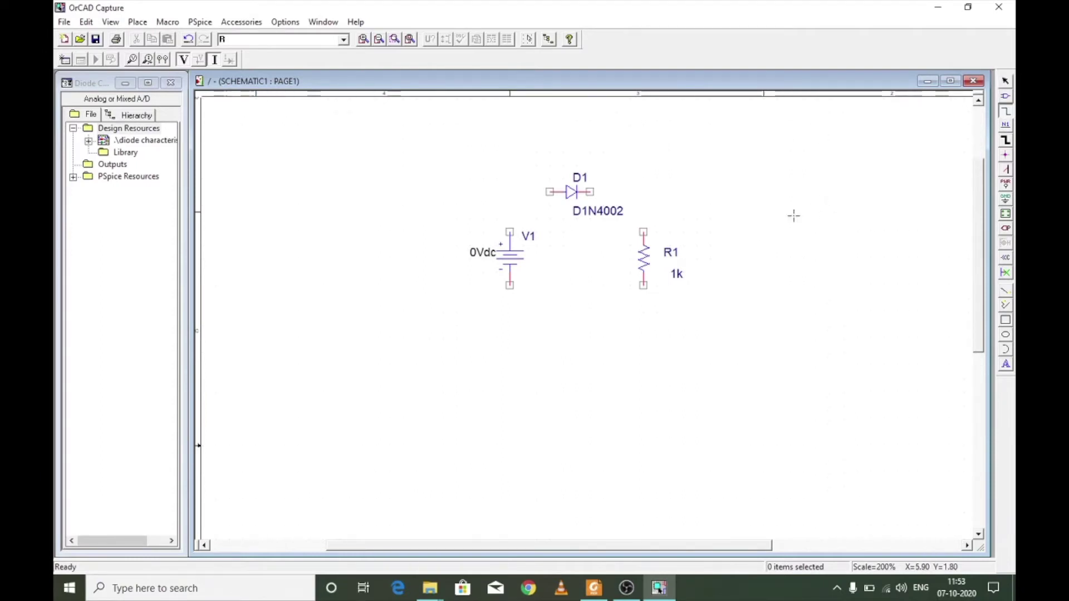
{"action": "left_click", "coordinate": [509, 231]}
{"action": "left_click", "coordinate": [550, 192]}
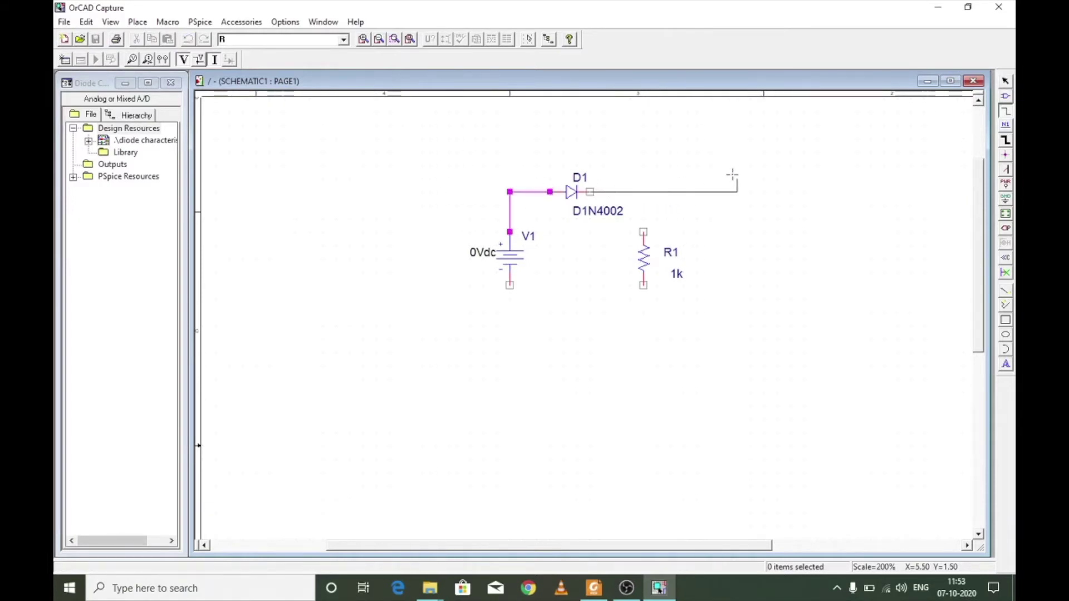
{"action": "key", "text": "Escape"}
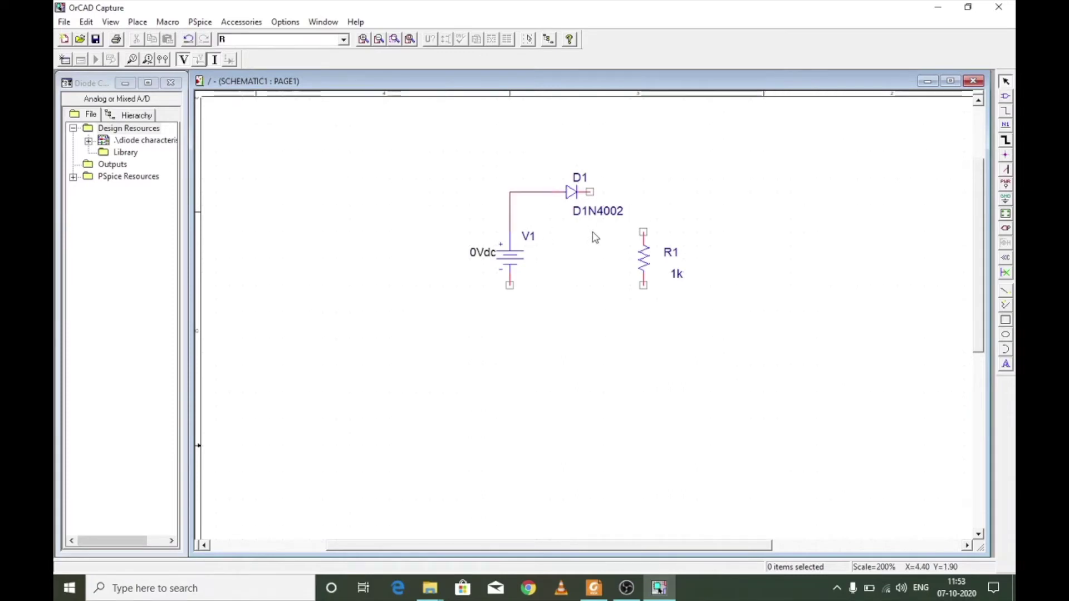
Wire the diode's cathode to the resistor's upper end and the resistor's lower end back to the source's negative terminal
{"action": "key", "text": "shift+w"}
{"action": "left_click", "coordinate": [589, 192]}
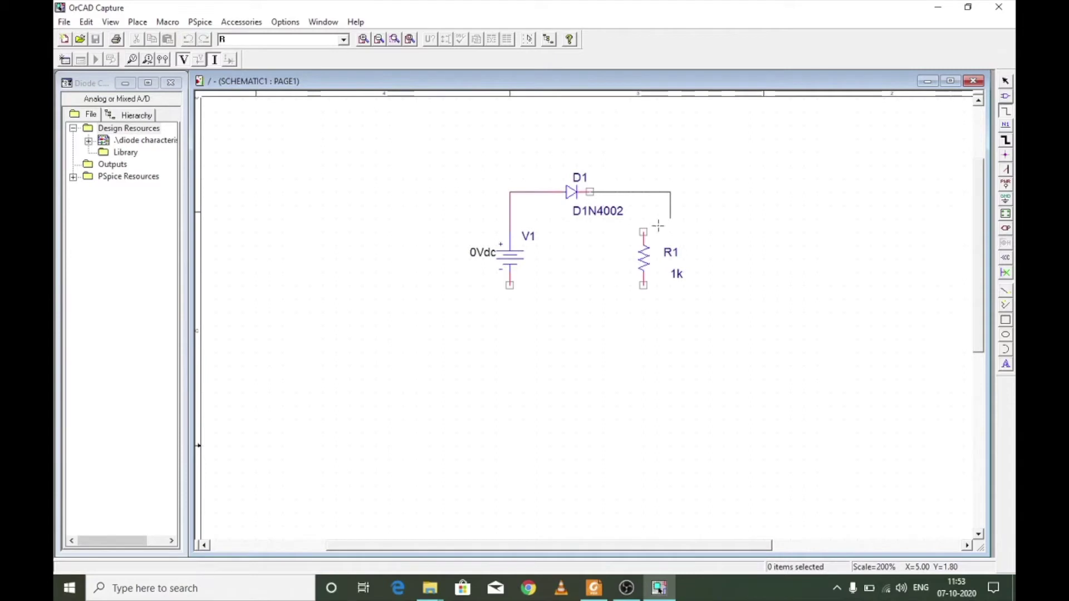
{"action": "left_click", "coordinate": [643, 231]}
{"action": "left_click", "coordinate": [644, 285]}
{"action": "left_click", "coordinate": [509, 311]}
{"action": "left_click", "coordinate": [509, 285]}
{"action": "key", "text": "Escape"}
{"action": "left_click", "coordinate": [711, 372]}
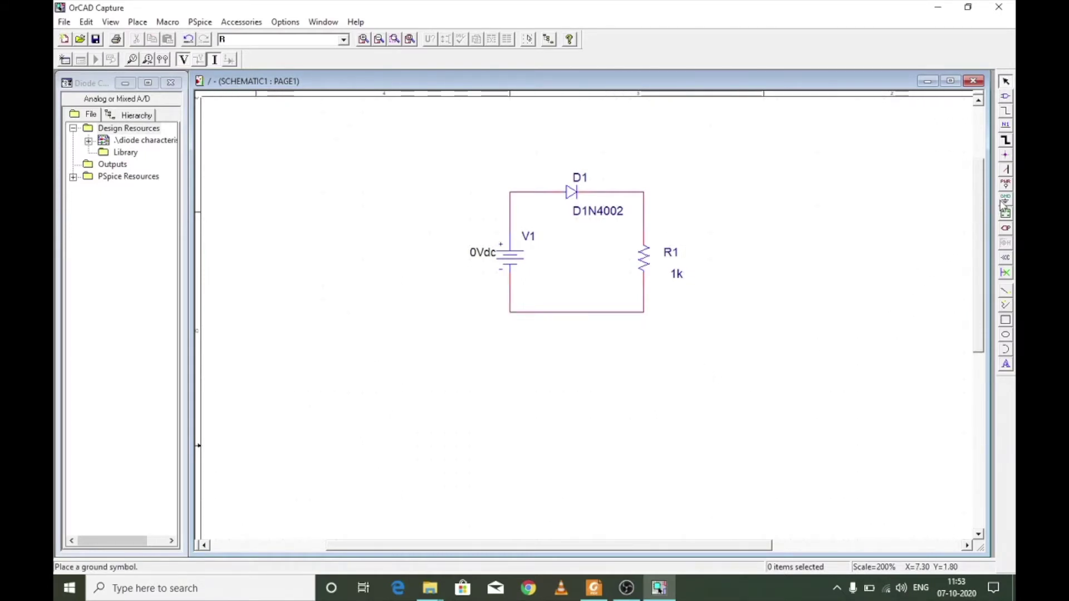
Place a 0 ground symbol from the SOURCE library just below the middle of the circuit's lower wire
{"action": "key", "text": "g"}
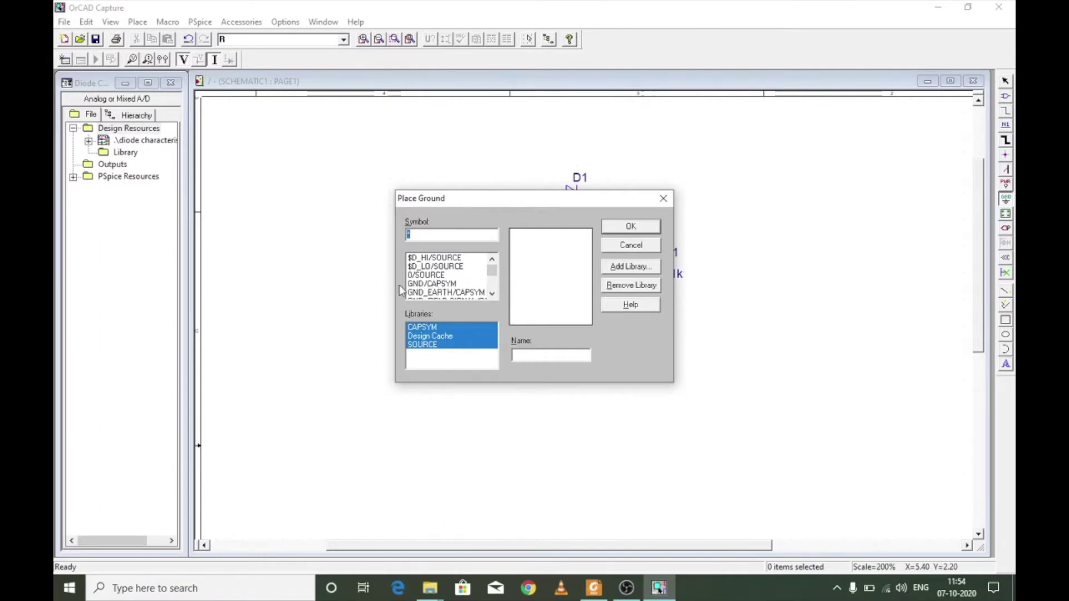
{"action": "left_click", "coordinate": [451, 283]}
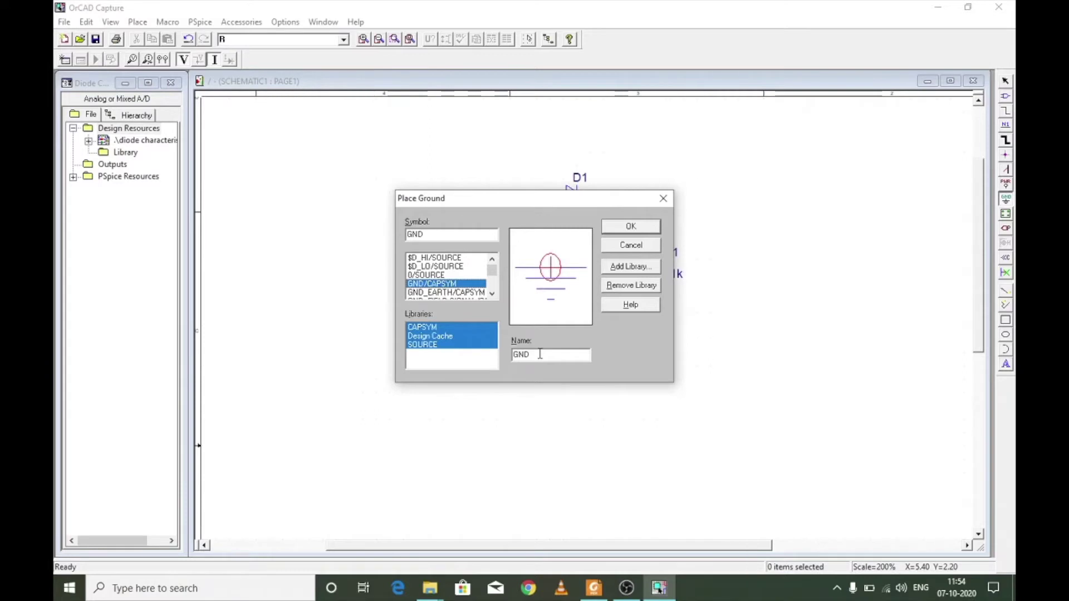
{"action": "left_click", "coordinate": [422, 276]}
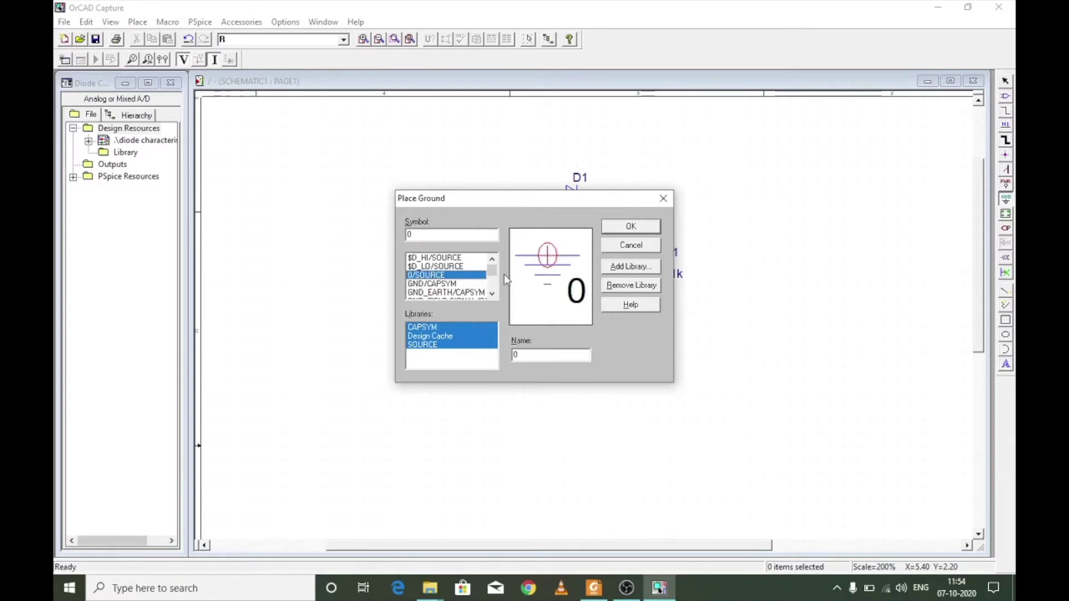
{"action": "key", "text": "Return"}
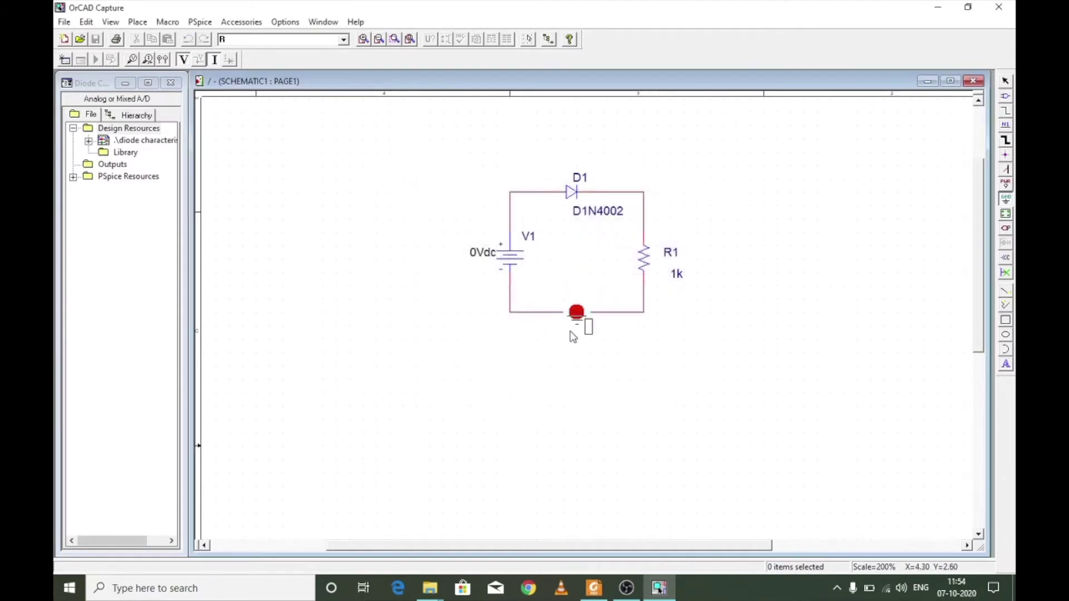
{"action": "left_click", "coordinate": [573, 339]}
{"action": "key", "text": "Escape"}
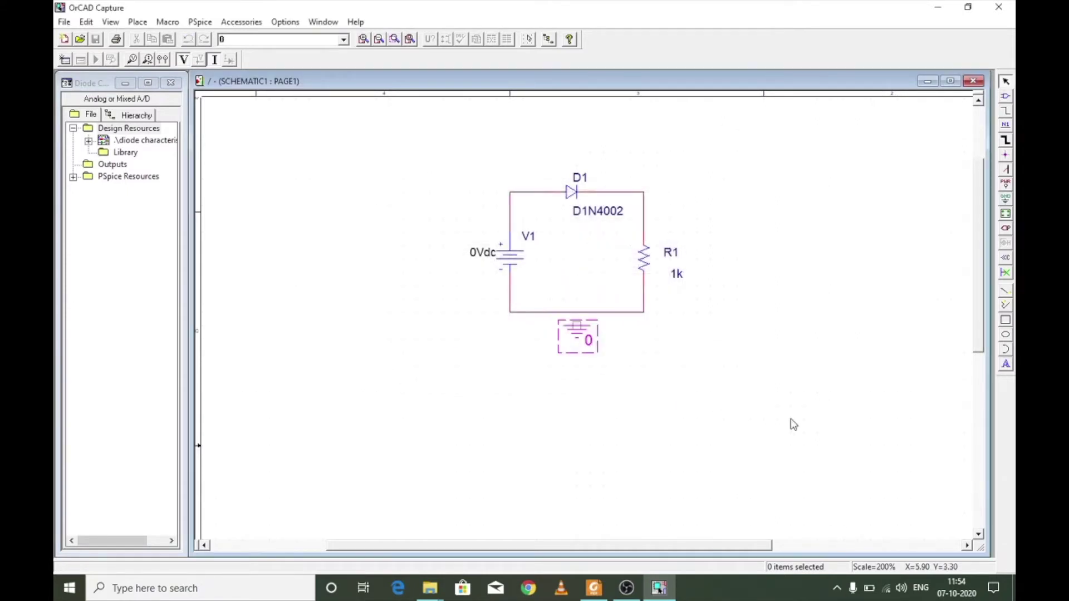
{"action": "left_click", "coordinate": [675, 363]}
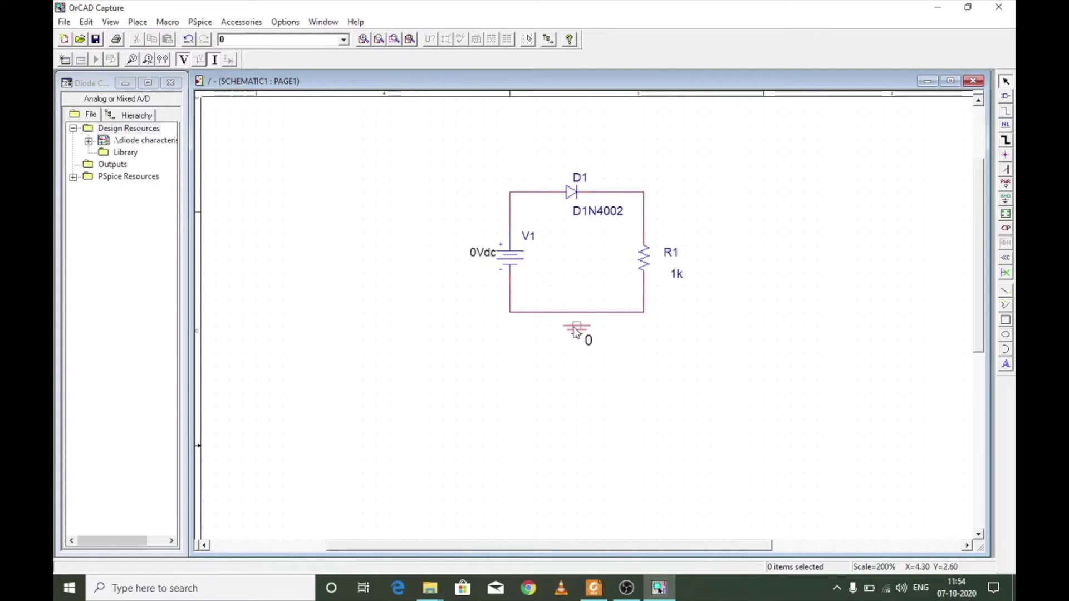
Wire the ground symbol up to the circuit's lower wire
{"action": "key", "text": "shift+w"}
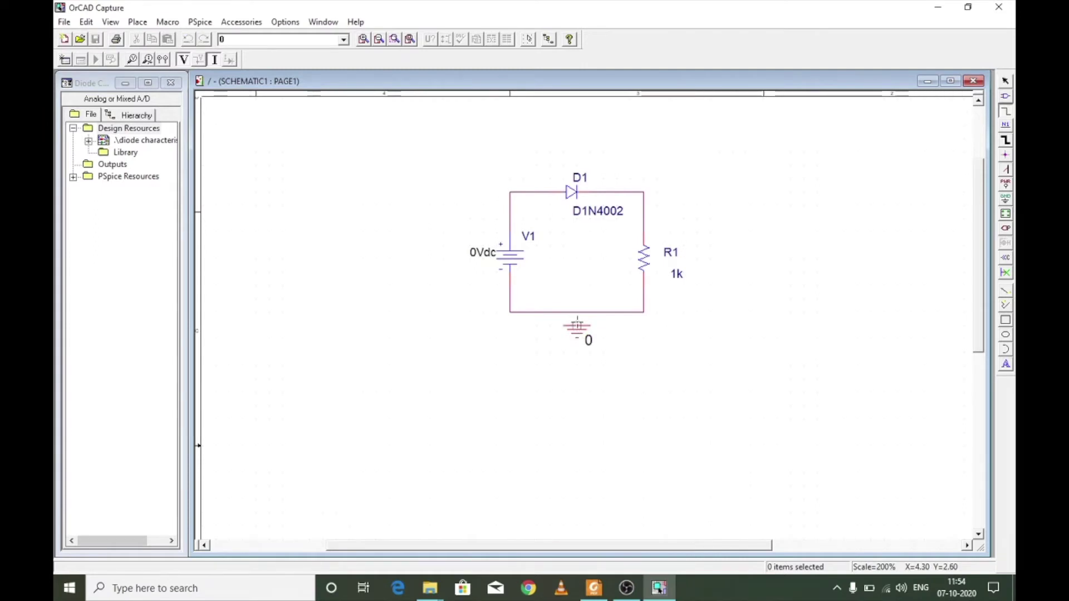
{"action": "left_click", "coordinate": [576, 312]}
{"action": "key", "text": "Escape"}
{"action": "left_click", "coordinate": [746, 367]}
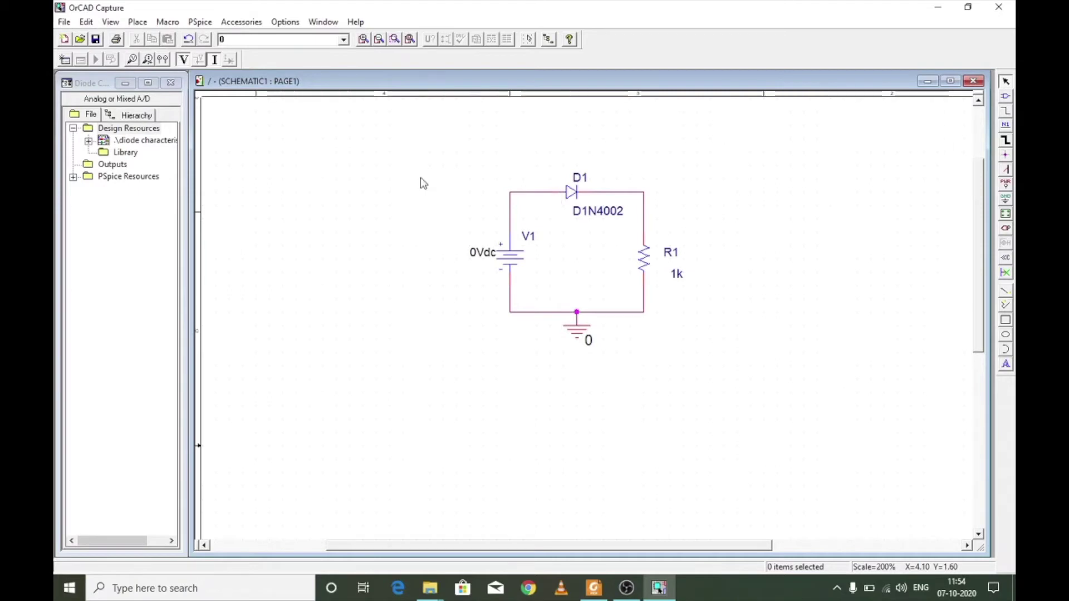
Place a current marker on the diode's anode pin
{"action": "left_click", "coordinate": [147, 61]}
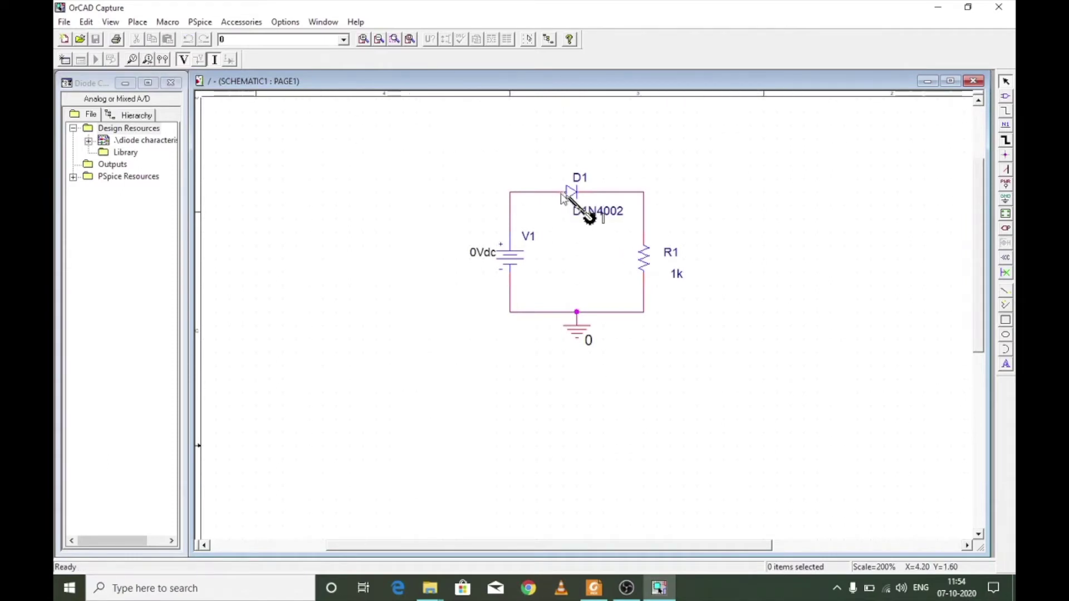
{"action": "left_click", "coordinate": [551, 195]}
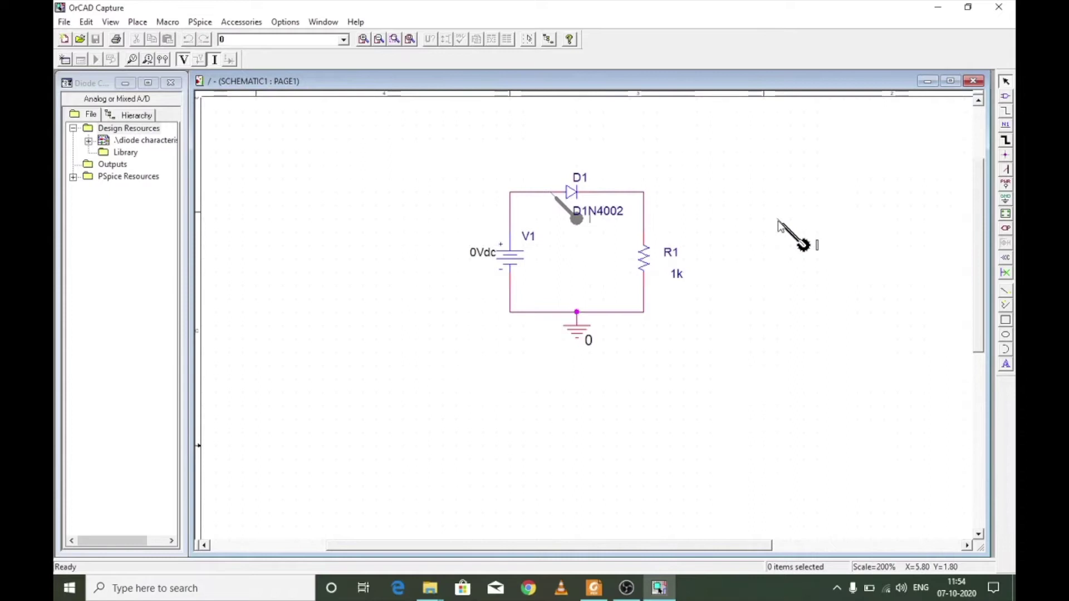
{"action": "key", "text": "Escape"}
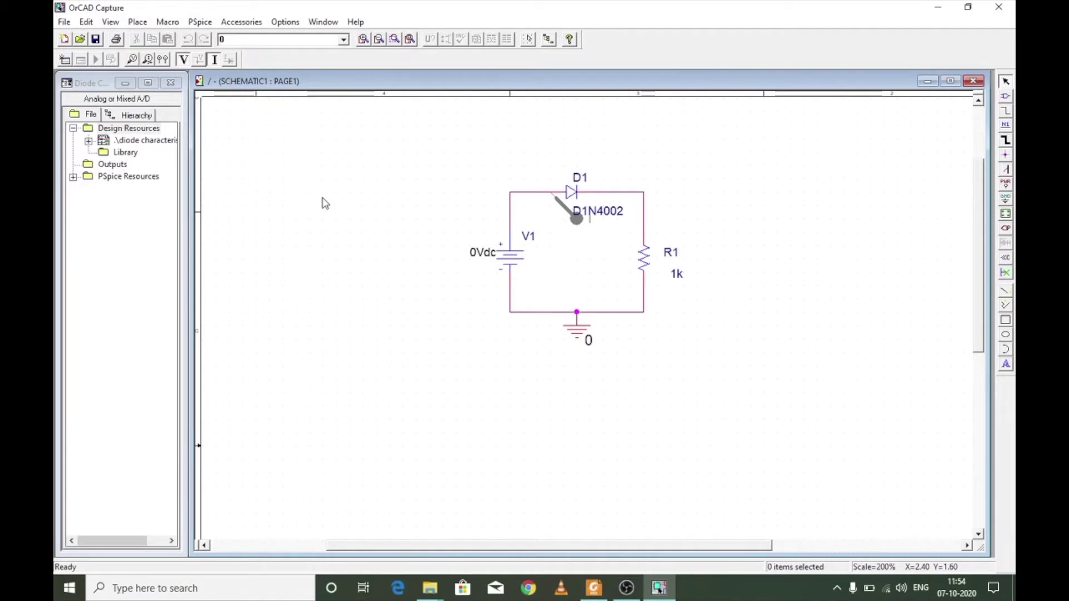
Create a new simulation profile named diode that inherits from none
{"action": "left_click", "coordinate": [202, 25]}
{"action": "left_click", "coordinate": [210, 39]}
{"action": "left_click_drag", "start_coordinate": [508, 241], "coordinate": [781, 181]}
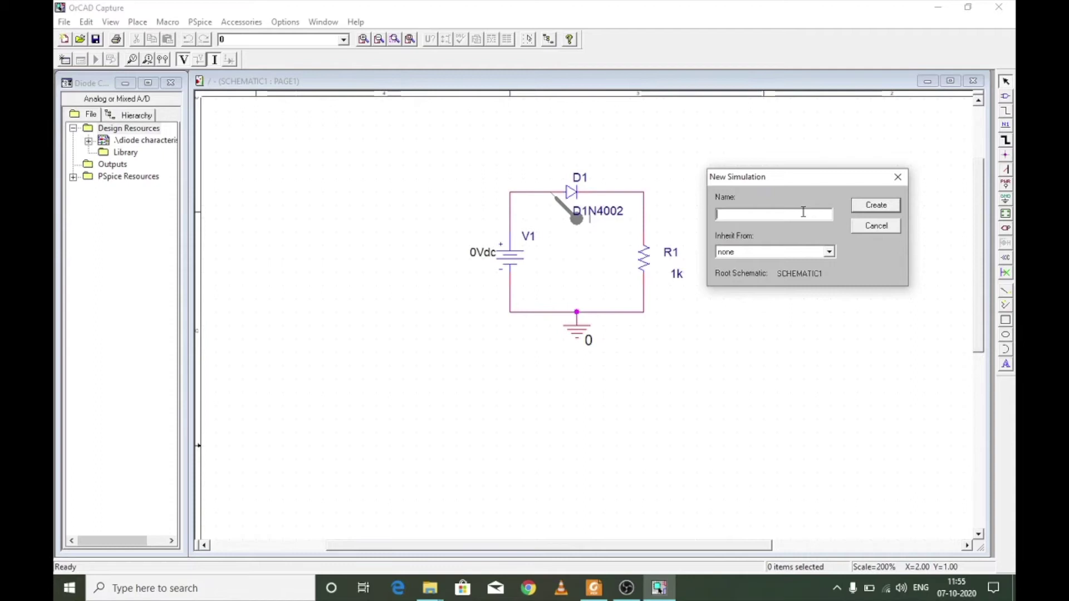
{"action": "type", "text": "diode"}
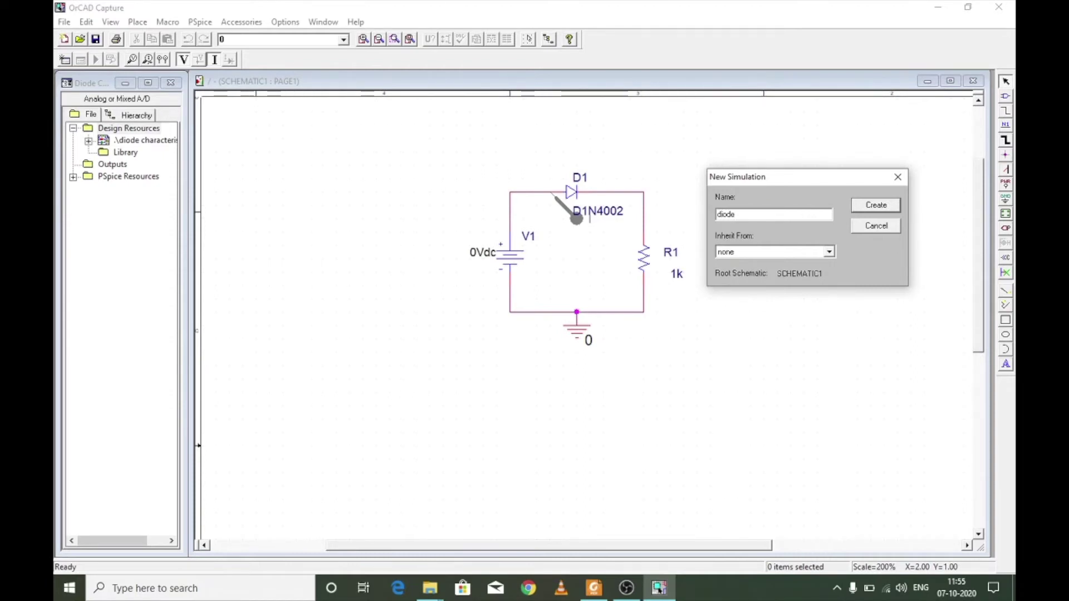
{"action": "left_click", "coordinate": [829, 252]}
{"action": "left_click", "coordinate": [741, 251]}
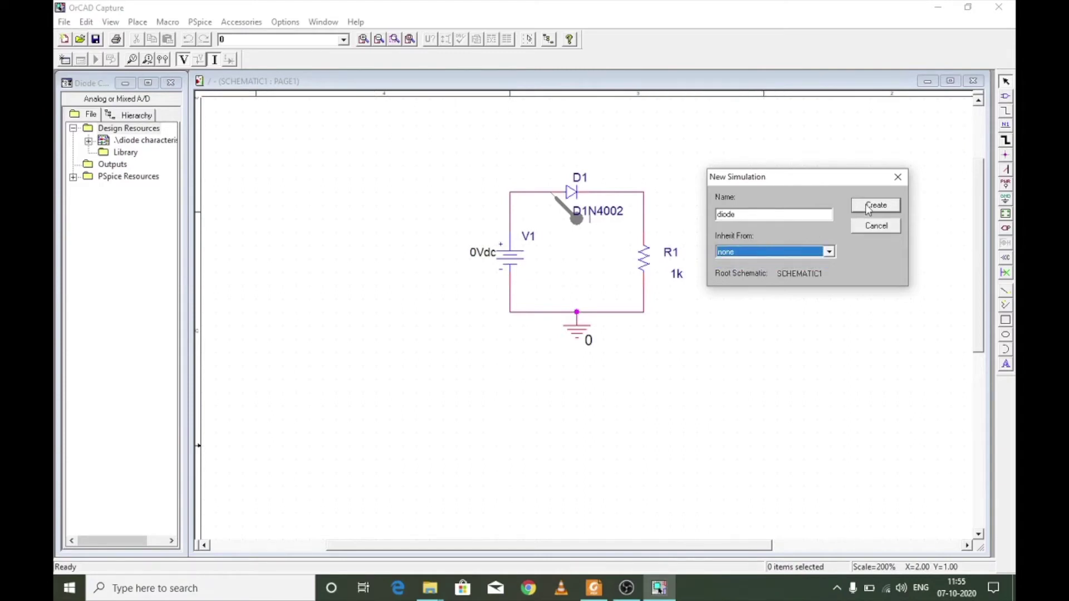
{"action": "left_click", "coordinate": [874, 207]}
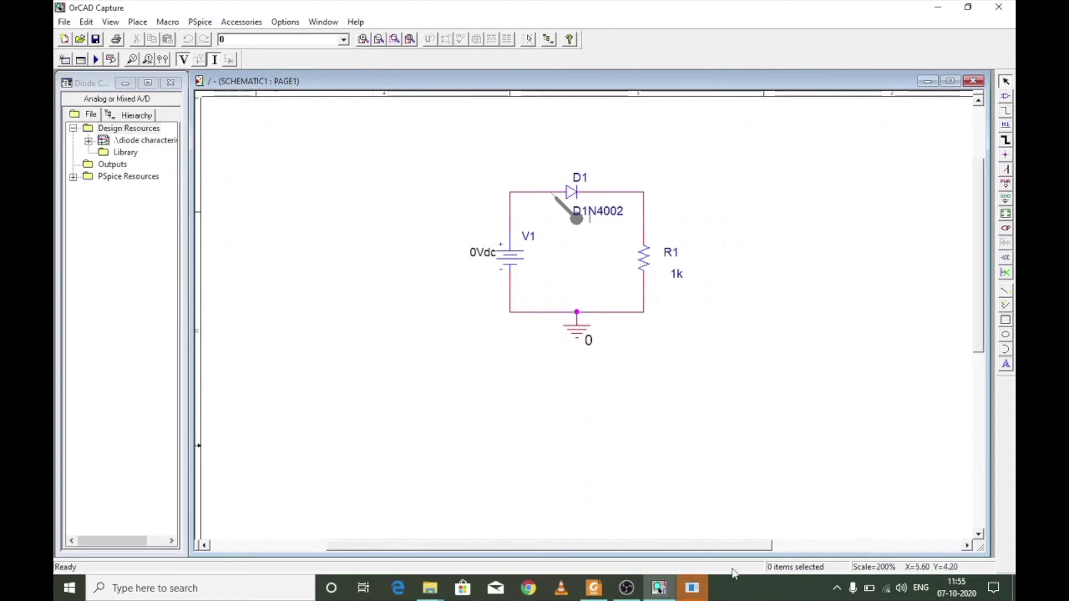
Configure the diode profile's Time Domain (Transient) analysis with a run time of 20ms and a maximum step size of 0.01ms
{"action": "mouse_move", "coordinate": [699, 587]}
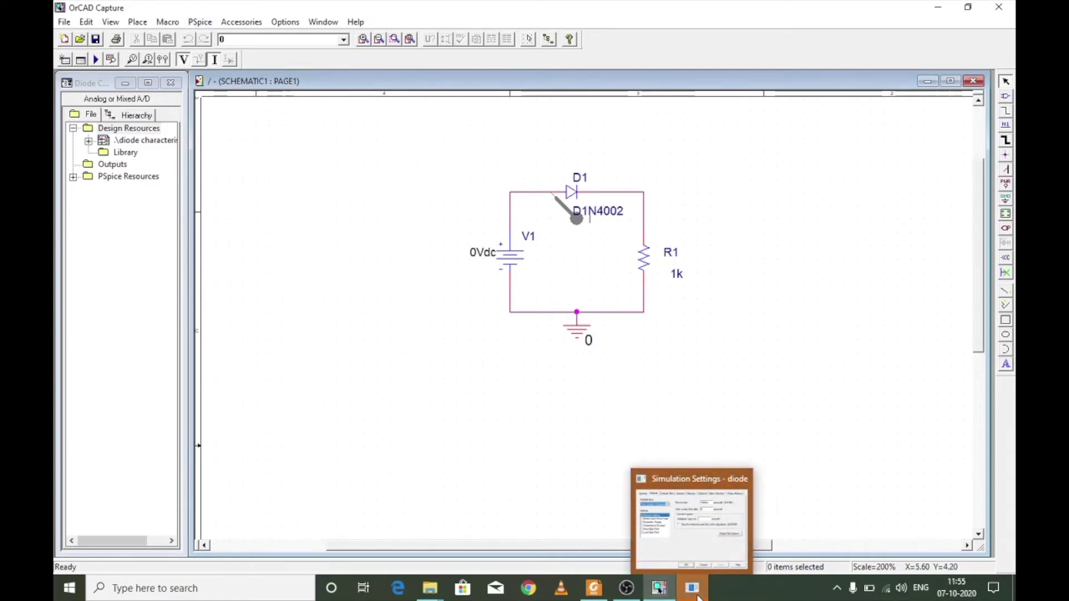
{"action": "left_click", "coordinate": [693, 590]}
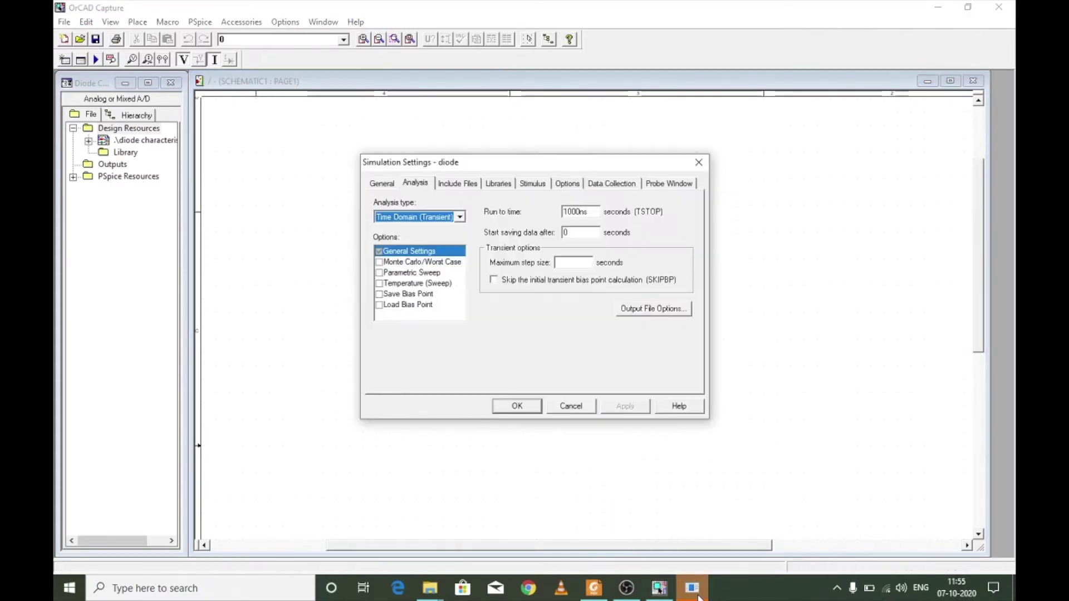
{"action": "left_click_drag", "start_coordinate": [448, 167], "coordinate": [201, 141]}
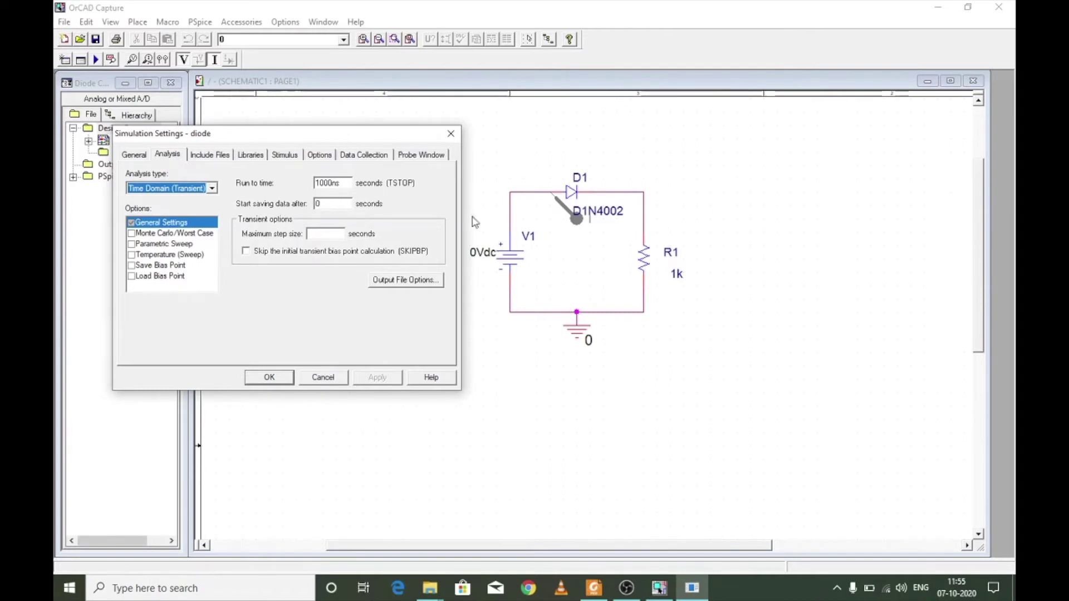
{"action": "left_click_drag", "start_coordinate": [332, 182], "coordinate": [309, 180]}
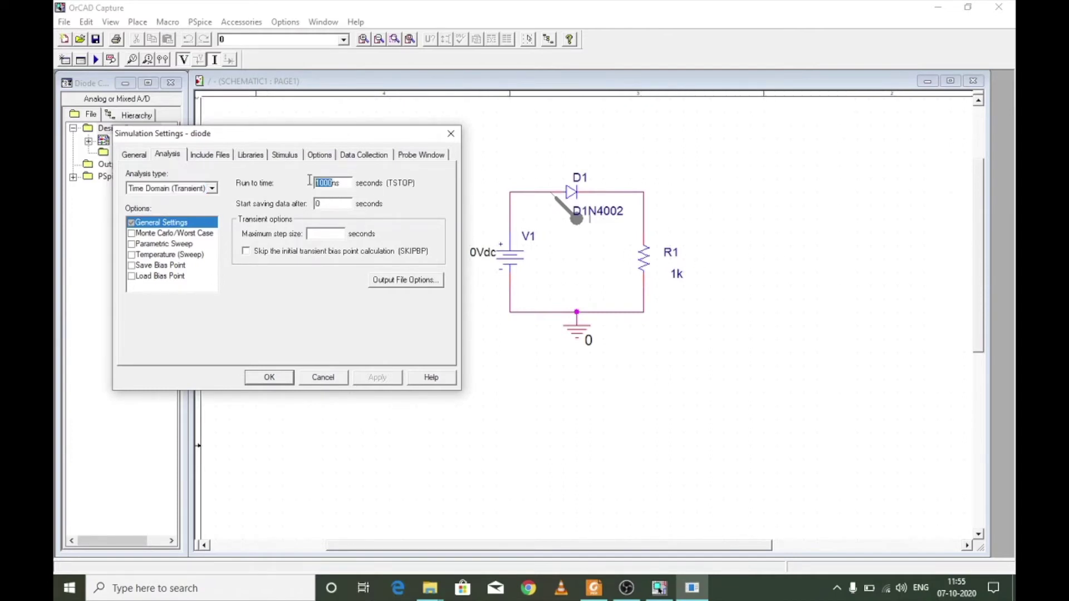
{"action": "type", "text": "20ms"}
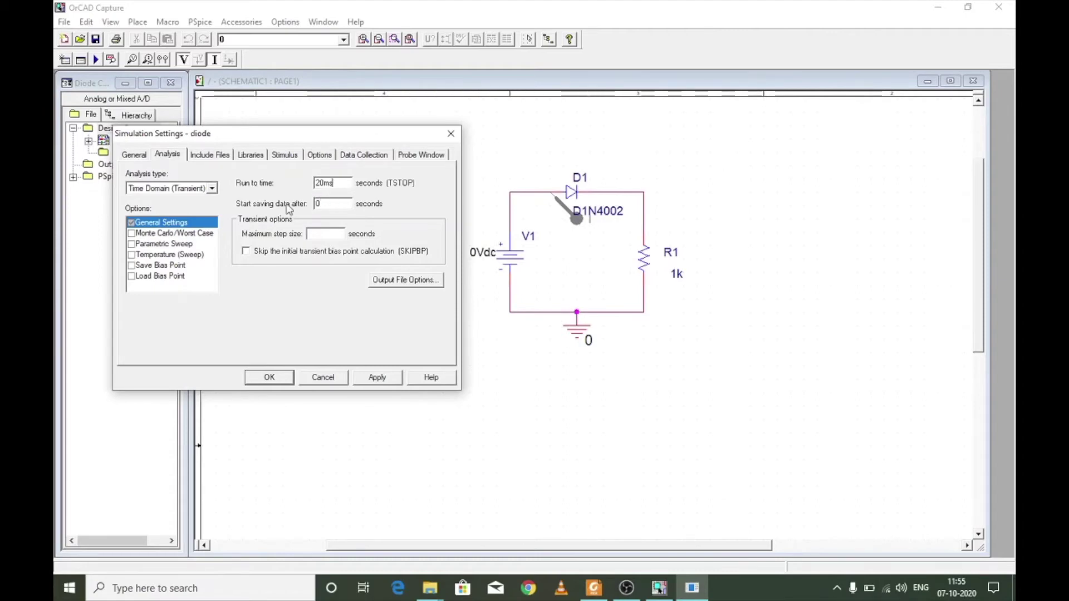
{"action": "left_click", "coordinate": [340, 236]}
{"action": "type", "text": "0.01ms"}
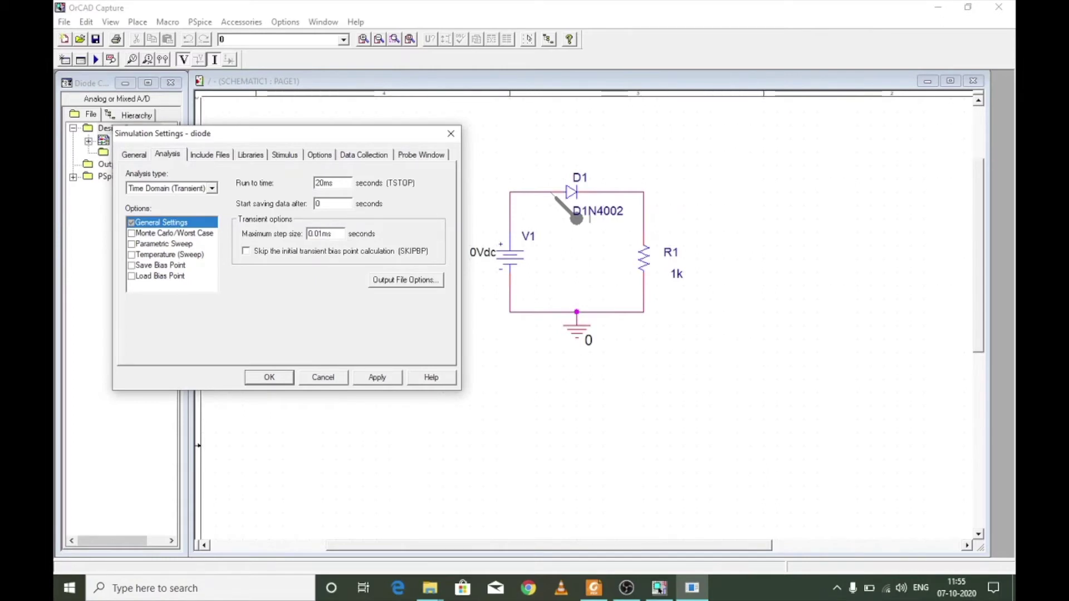
{"action": "left_click", "coordinate": [370, 379]}
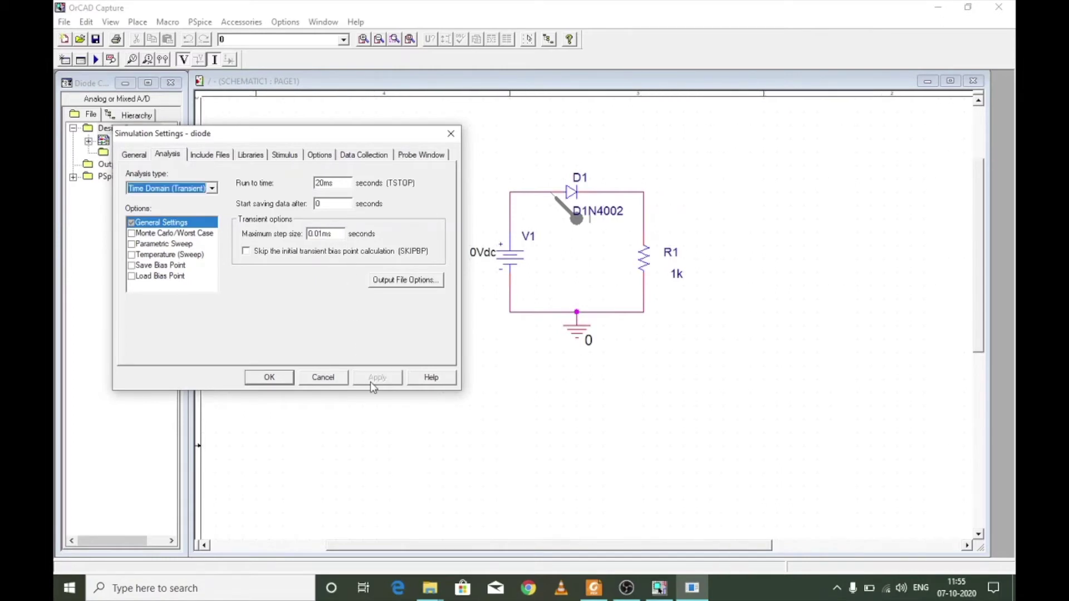
{"action": "left_click", "coordinate": [268, 376]}
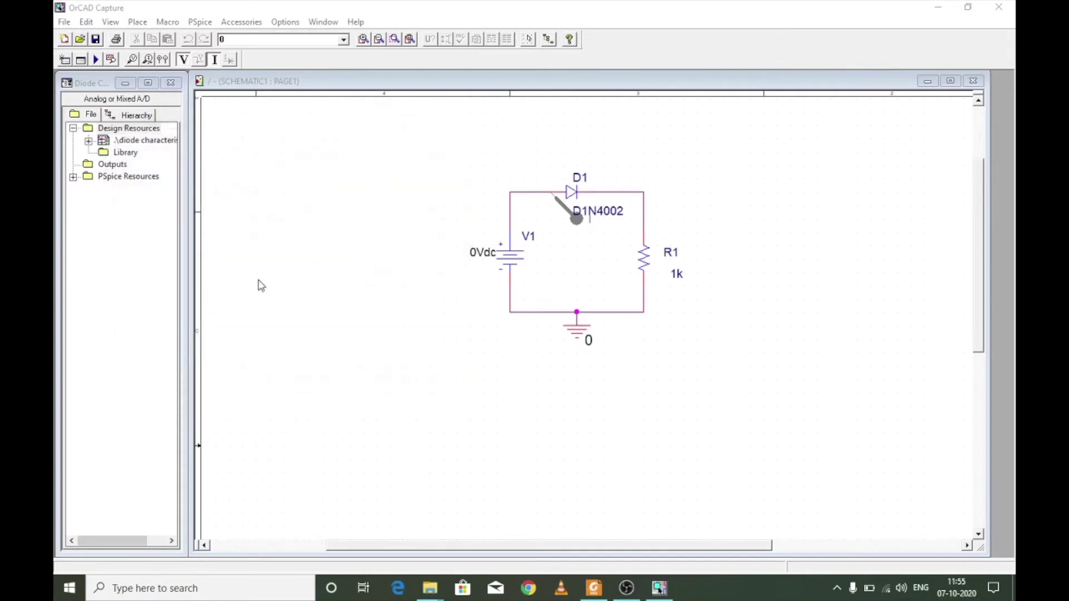
Run the simulation and switch to PSpice A/D to view the diode current plot
{"action": "left_click", "coordinate": [200, 22]}
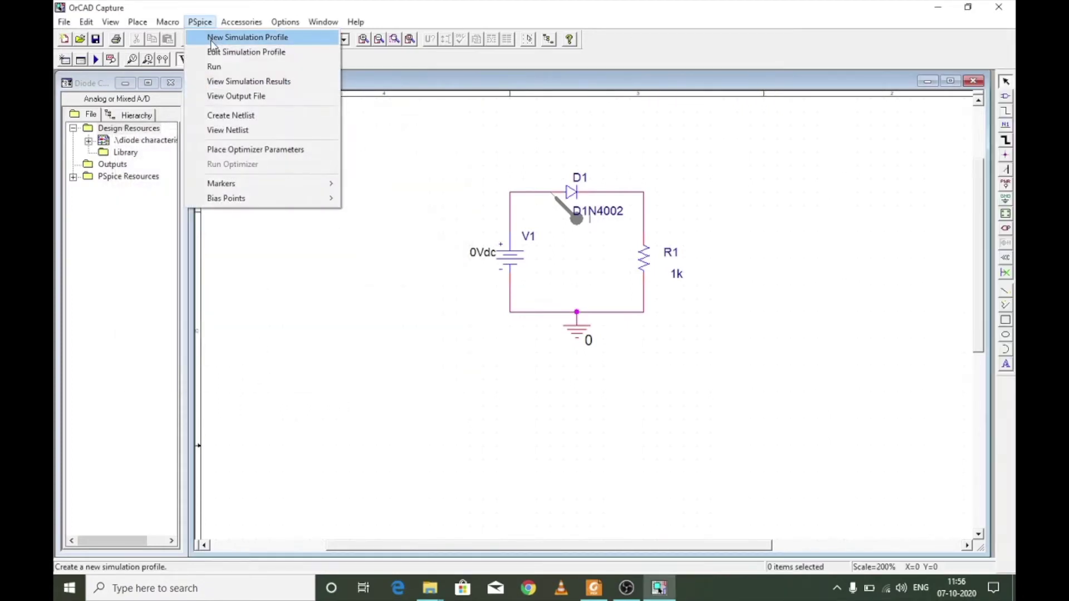
{"action": "left_click", "coordinate": [214, 66]}
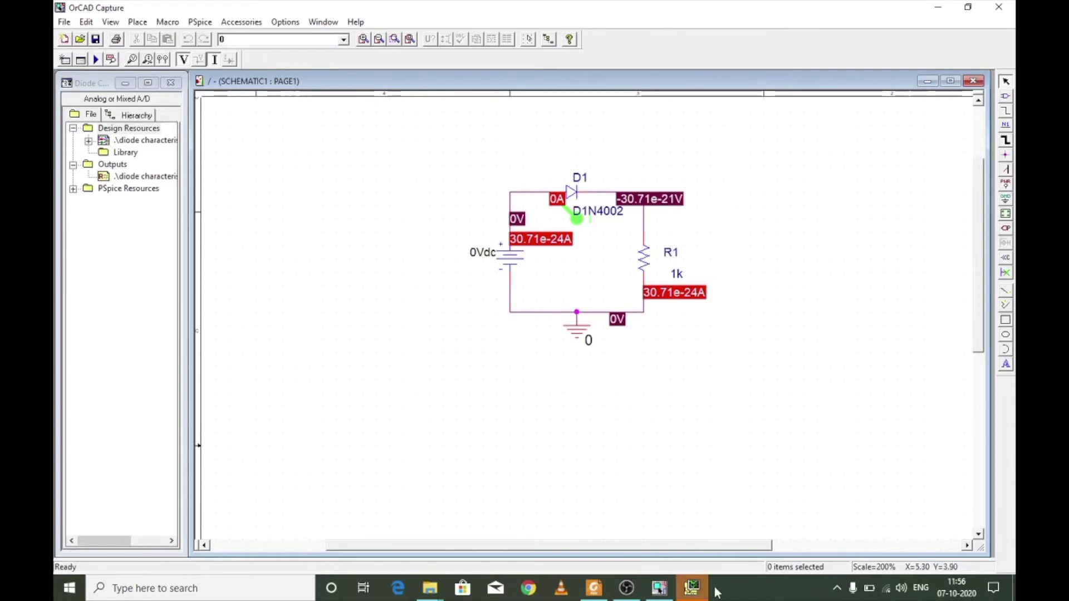
{"action": "mouse_move", "coordinate": [702, 591]}
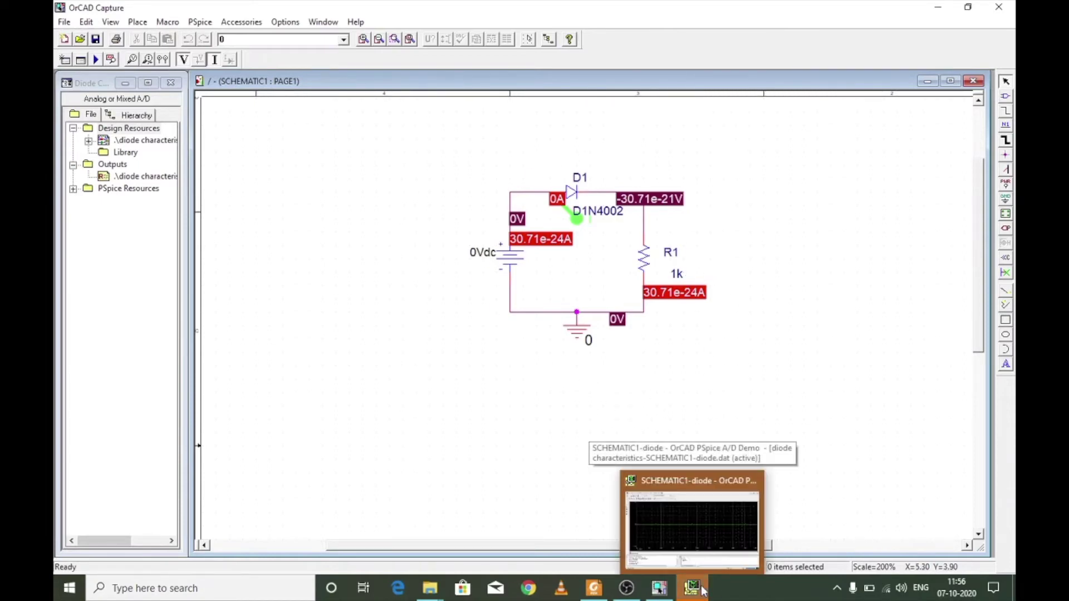
{"action": "left_click", "coordinate": [703, 591]}
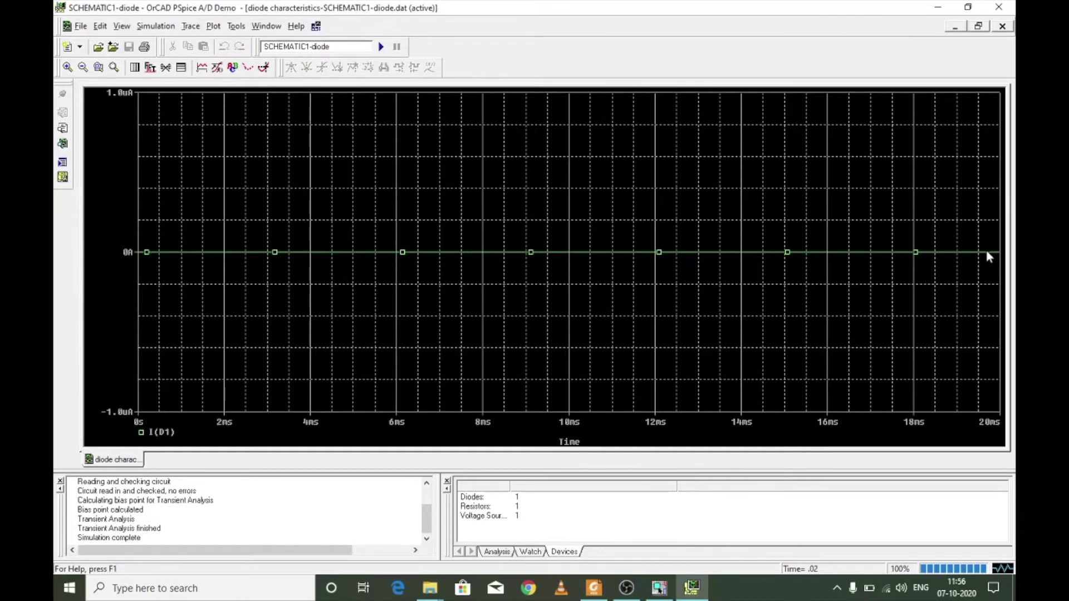
Return to OrCAD Capture, set the DC source V1 to 0.5Vdc and rerun the simulation to view the diode current
{"action": "left_click", "coordinate": [659, 587]}
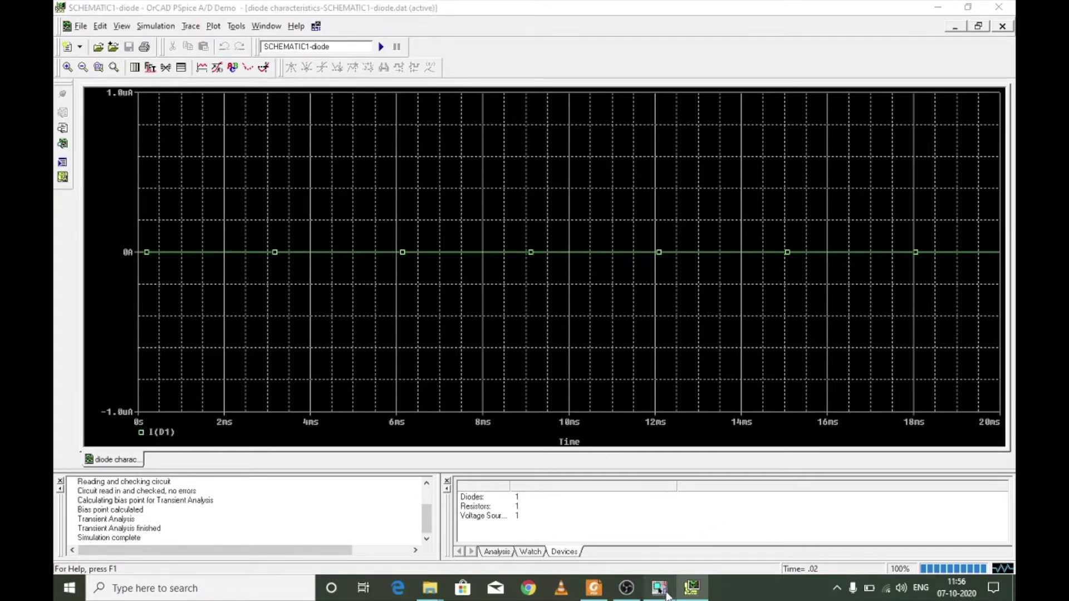
{"action": "double_click", "coordinate": [478, 253]}
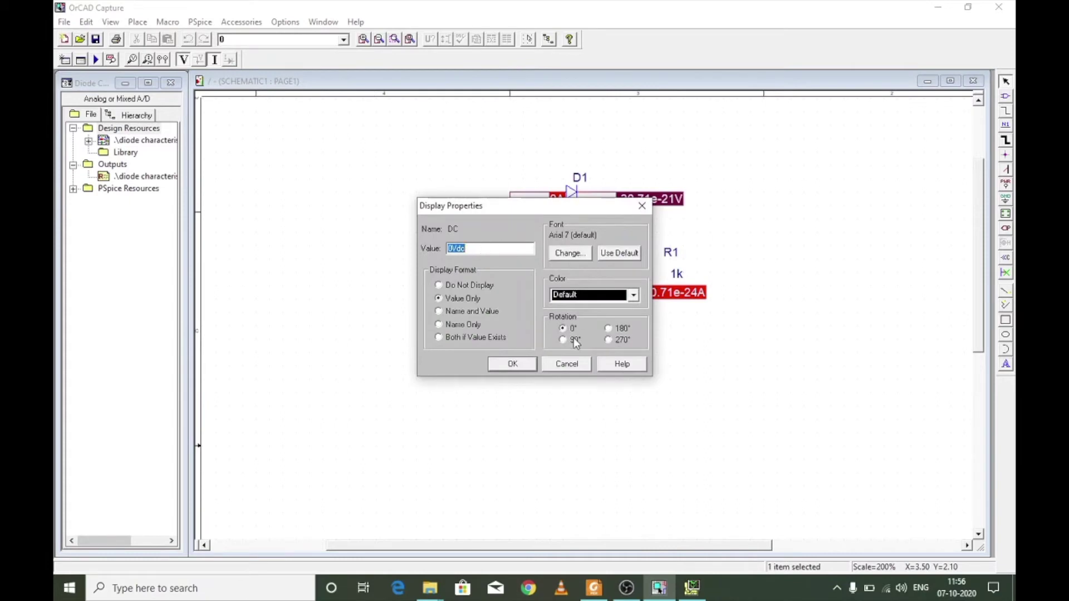
{"action": "left_click", "coordinate": [566, 363]}
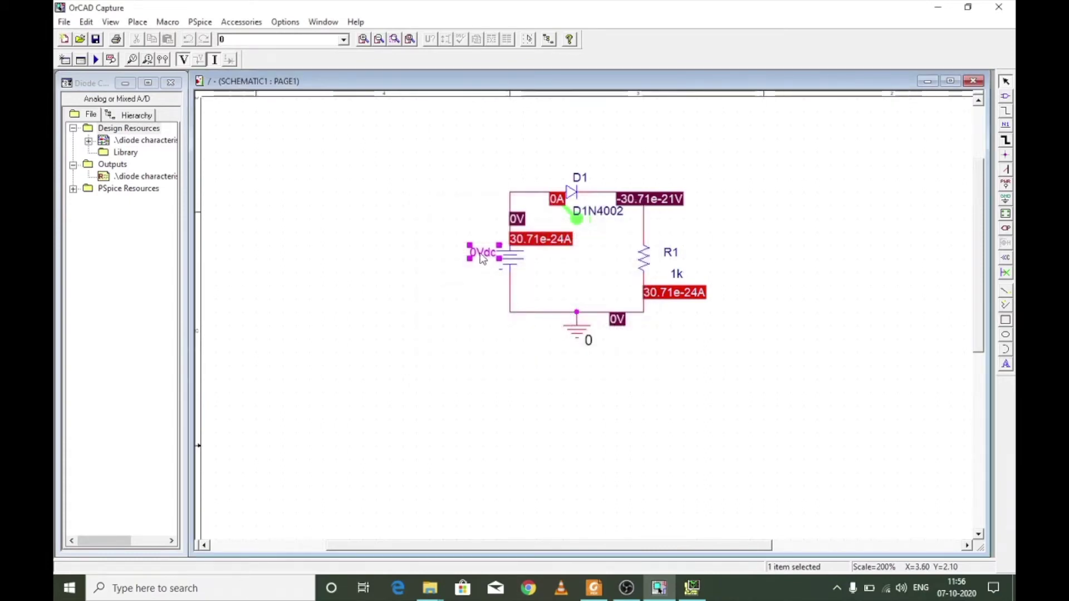
{"action": "double_click", "coordinate": [482, 257]}
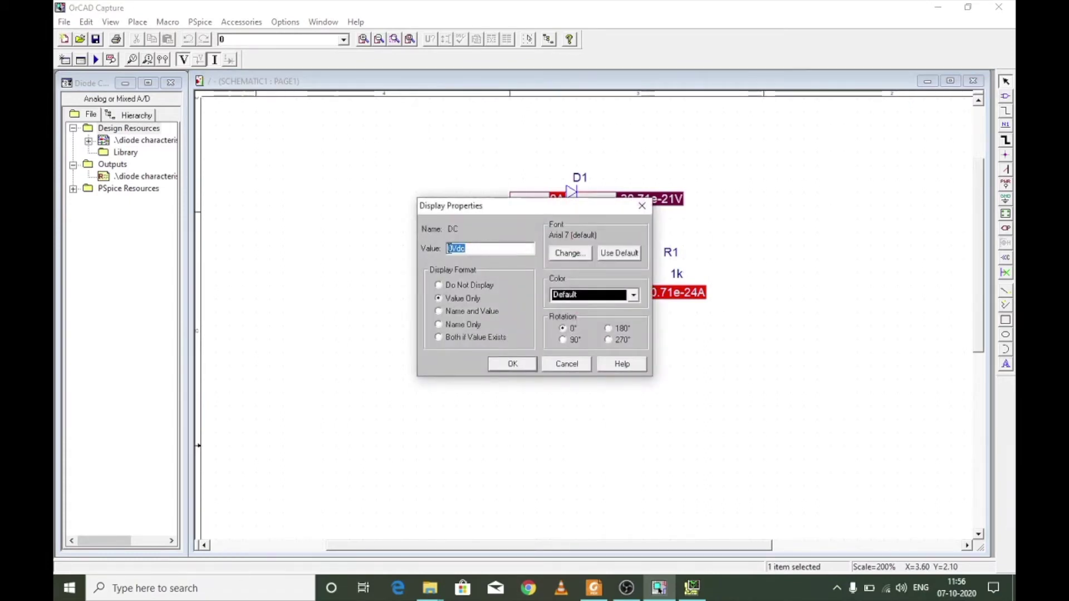
{"action": "left_click", "coordinate": [448, 248]}
{"action": "key", "text": "Delete"}
{"action": "type", "text": "0.5"}
{"action": "left_click", "coordinate": [511, 363]}
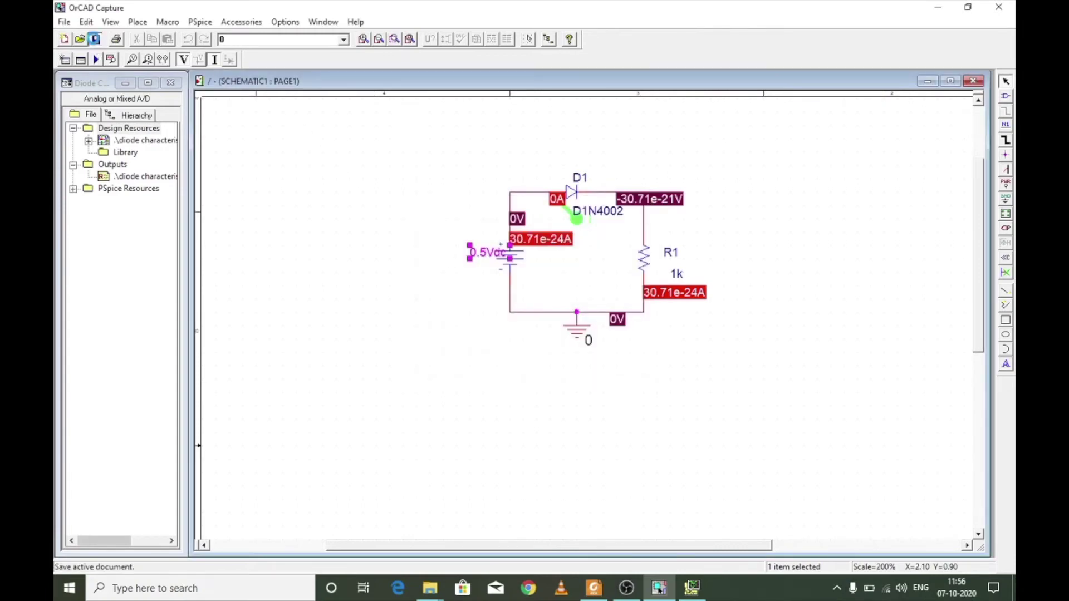
{"action": "left_click", "coordinate": [241, 189]}
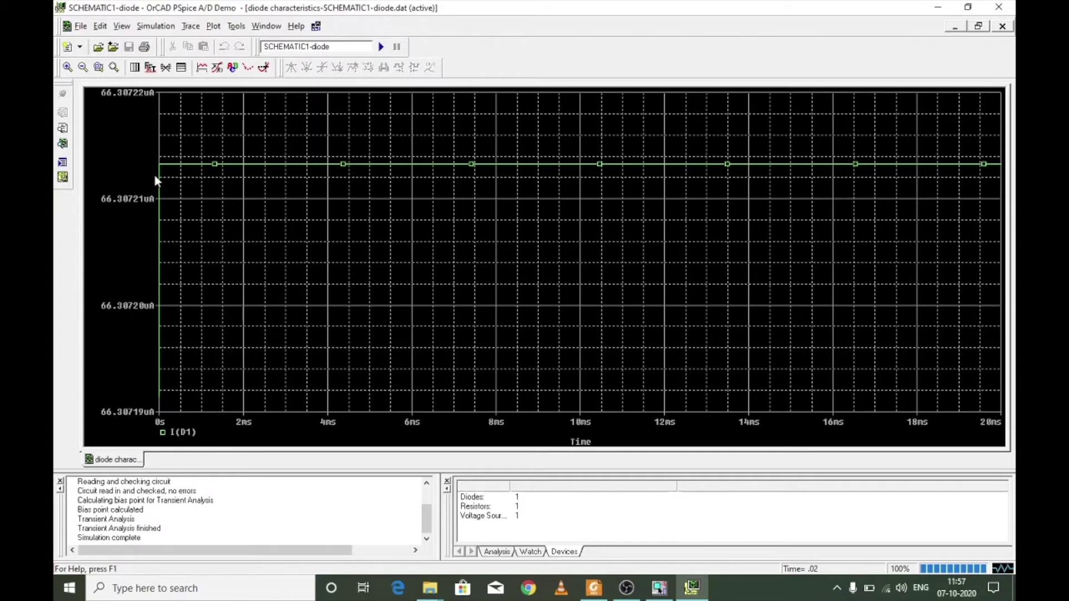
{"action": "left_click", "coordinate": [999, 7]}
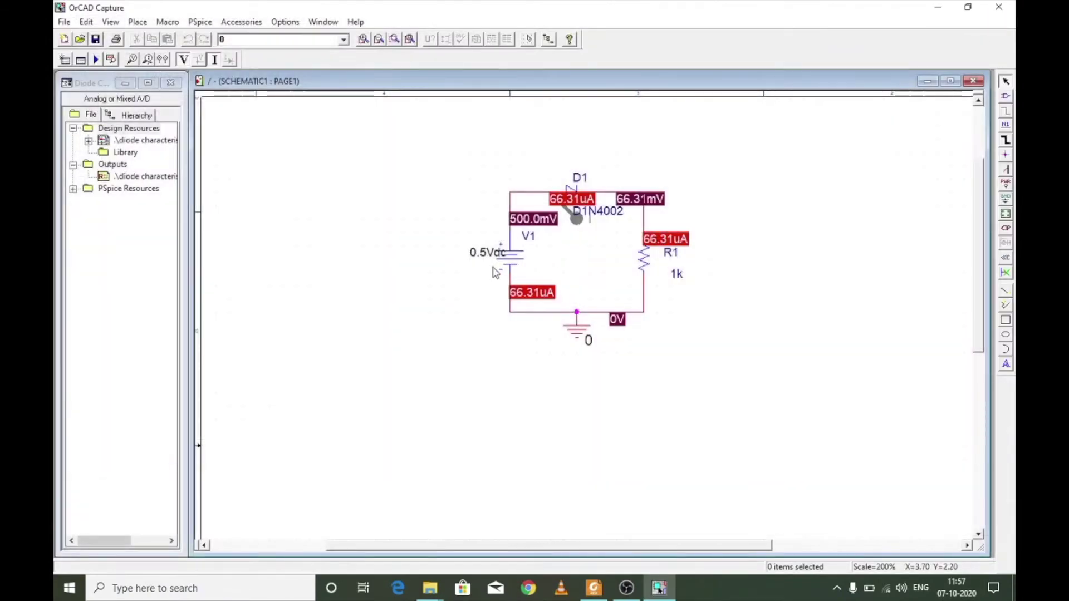
Set the DC source V1 to 1Vdc and rerun the simulation to view the diode current
{"action": "double_click", "coordinate": [479, 252]}
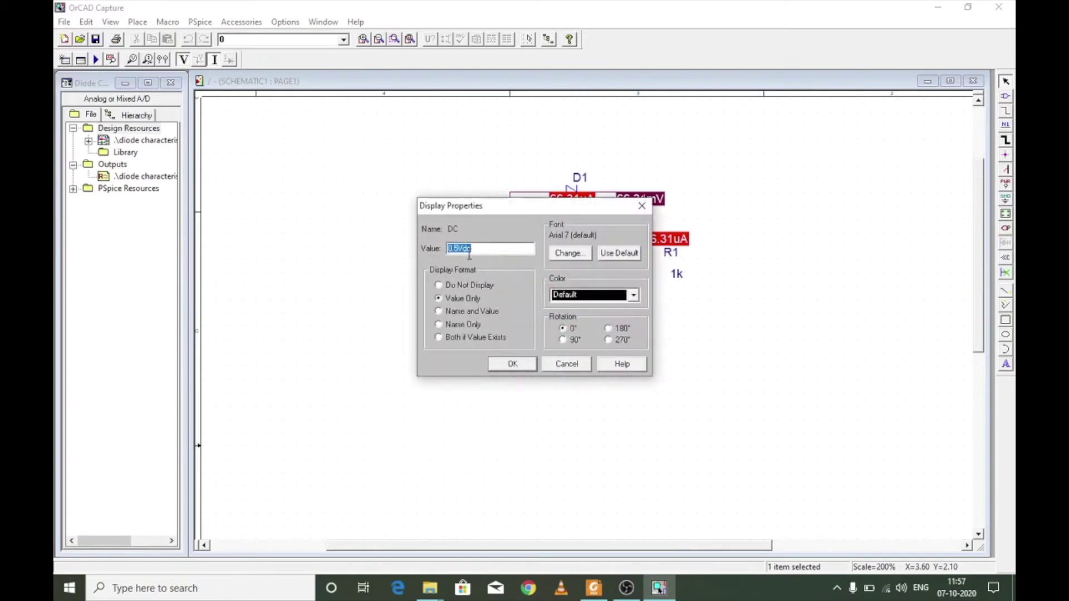
{"action": "left_click", "coordinate": [457, 248]}
{"action": "key", "text": "BackSpace"}
{"action": "key", "text": "BackSpace"}
{"action": "key", "text": "BackSpace"}
{"action": "type", "text": "1"}
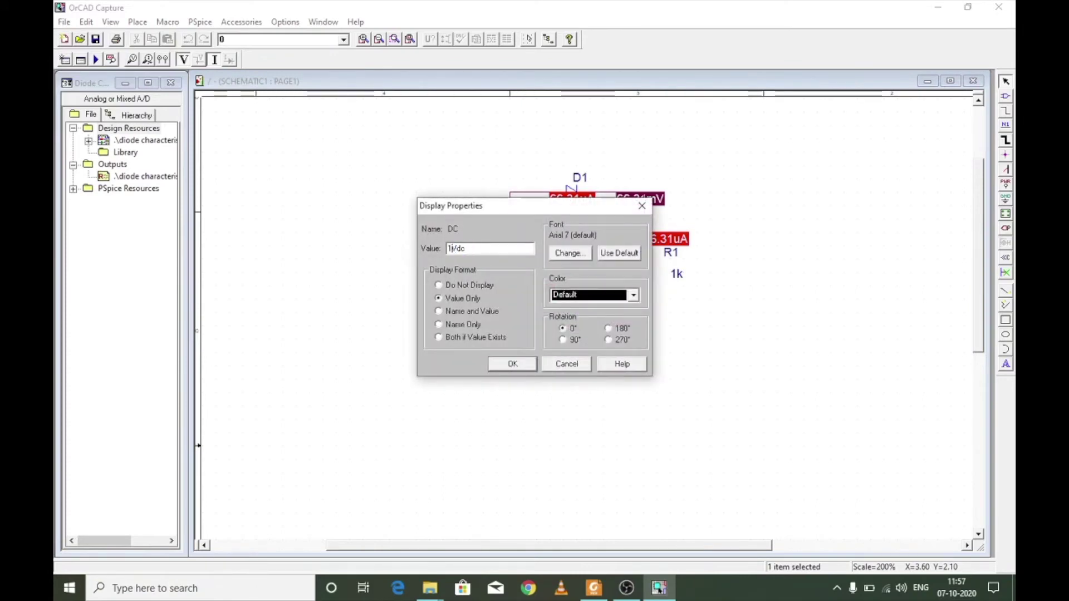
{"action": "left_click", "coordinate": [506, 363]}
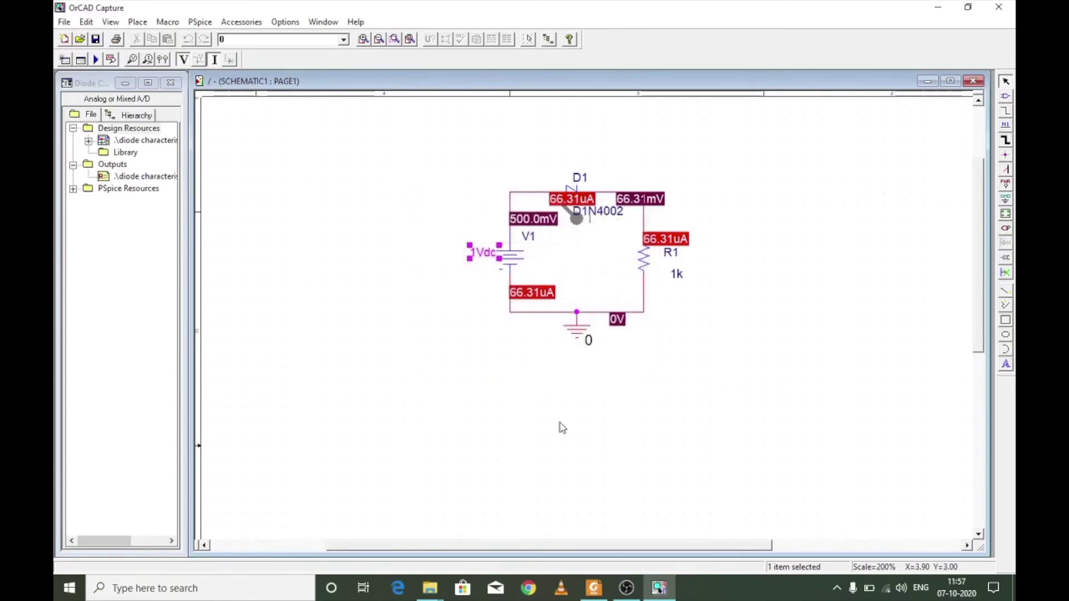
{"action": "left_click", "coordinate": [96, 59]}
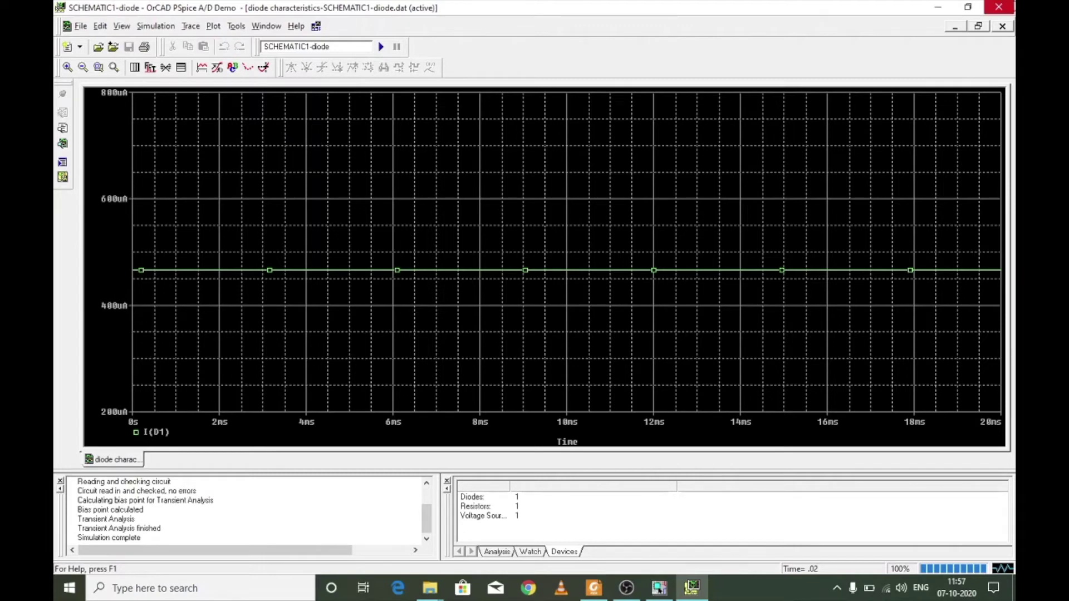
{"action": "left_click", "coordinate": [998, 7]}
Set the DC source V1 to 10Vdc and rerun the simulation to view the diode current
{"action": "double_click", "coordinate": [482, 252]}
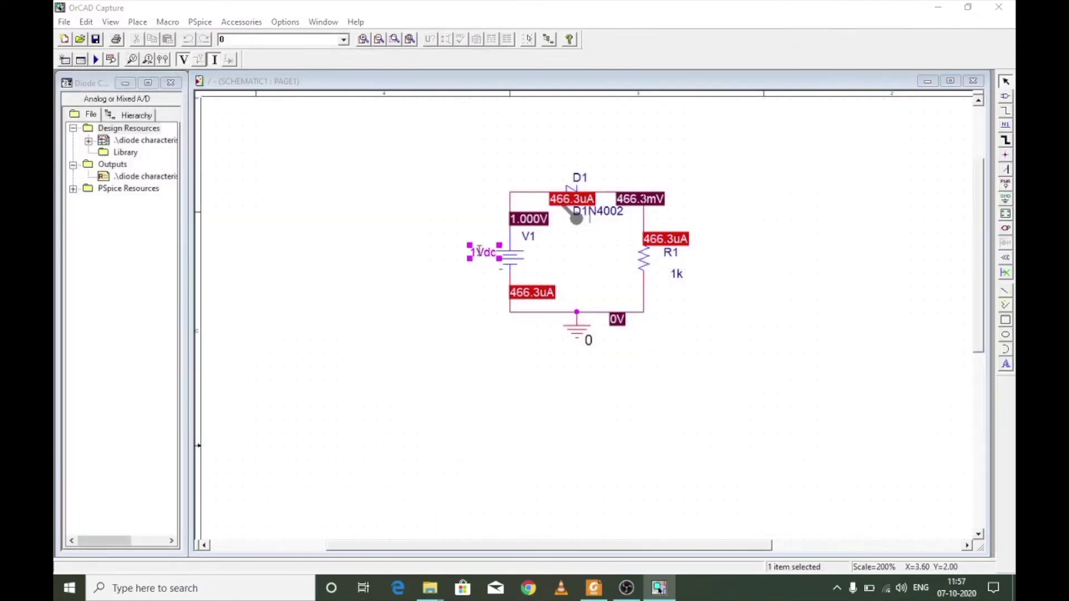
{"action": "type", "text": "10Vdc"}
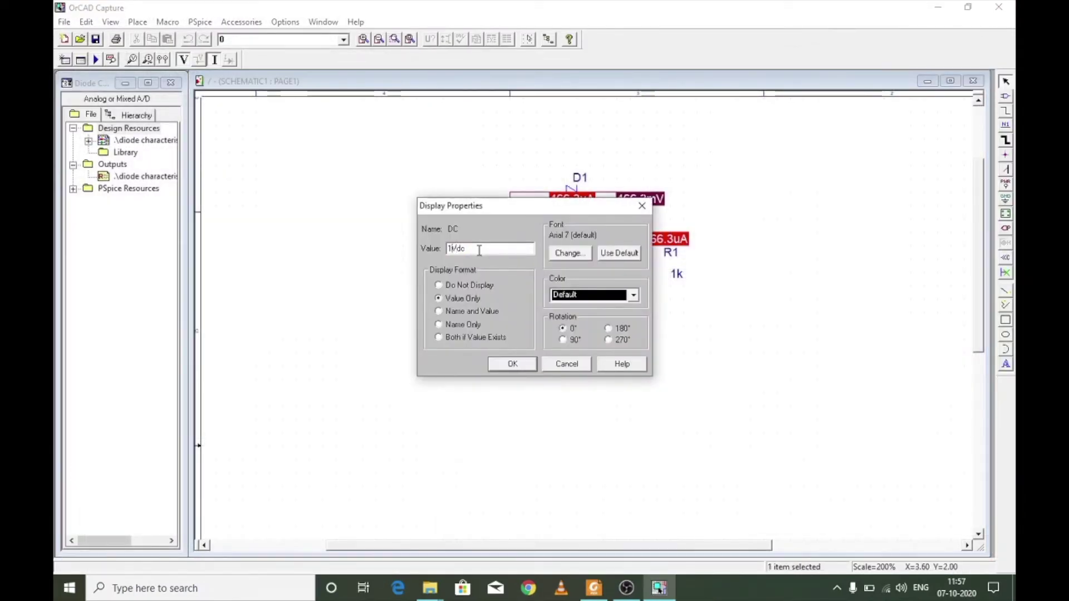
{"action": "left_click", "coordinate": [496, 368]}
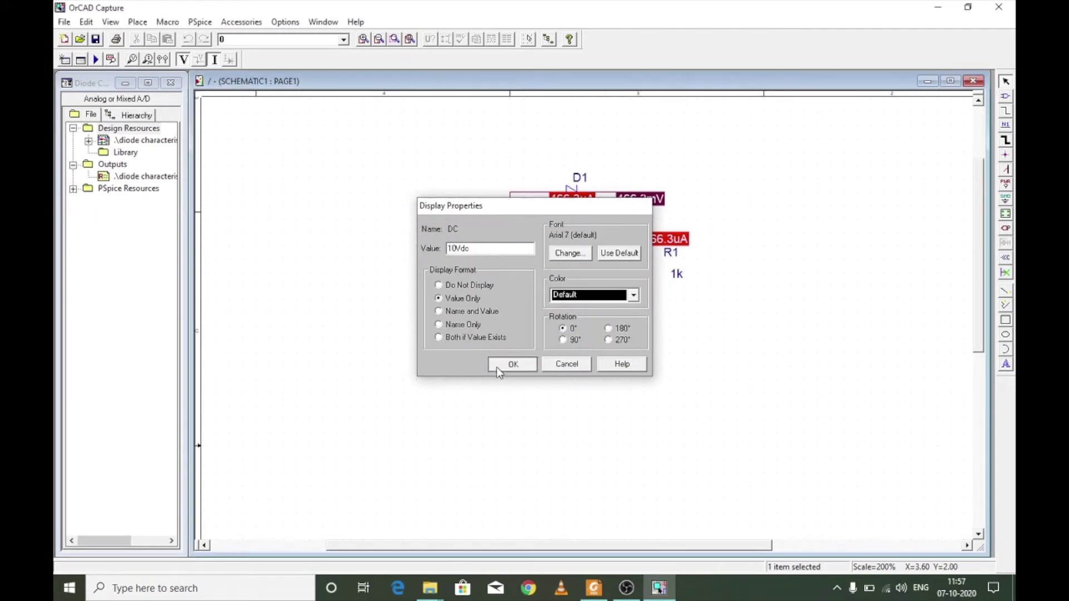
{"action": "left_click", "coordinate": [95, 59]}
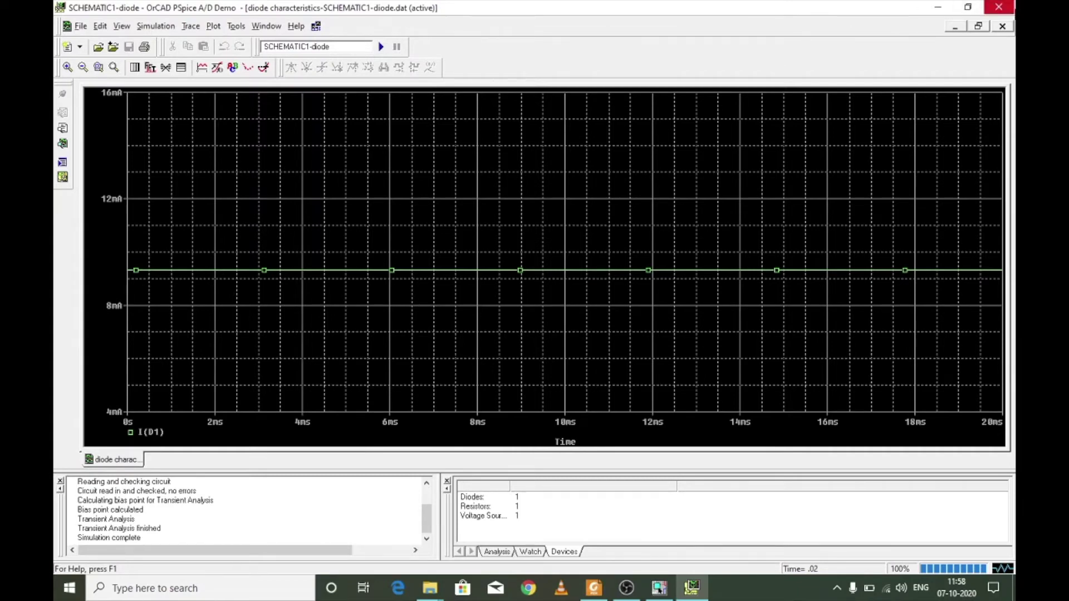
{"action": "left_click", "coordinate": [998, 7]}
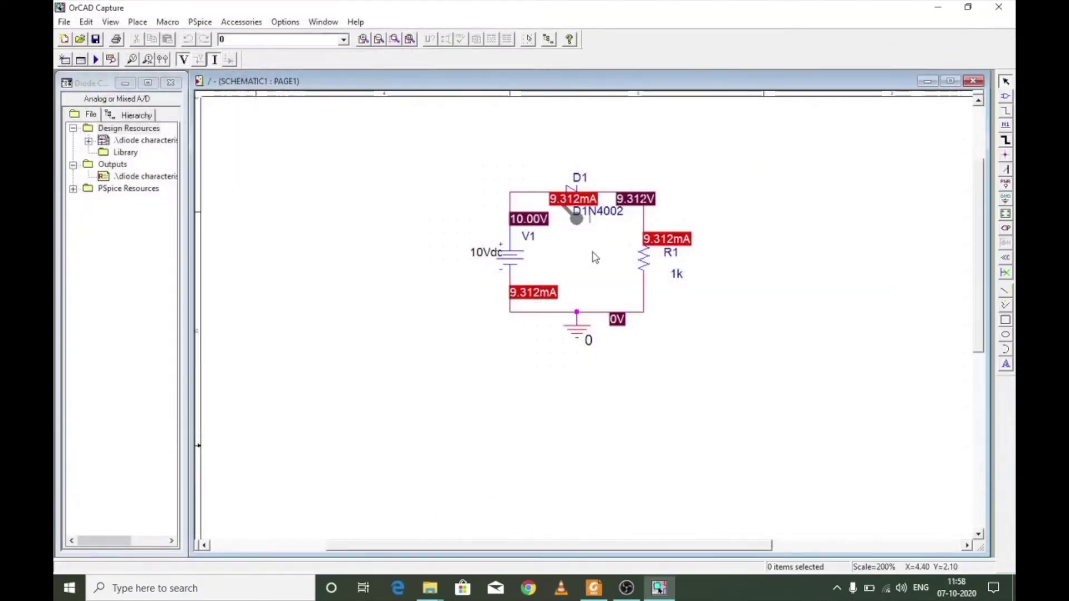
{"action": "left_click", "coordinate": [490, 256]}
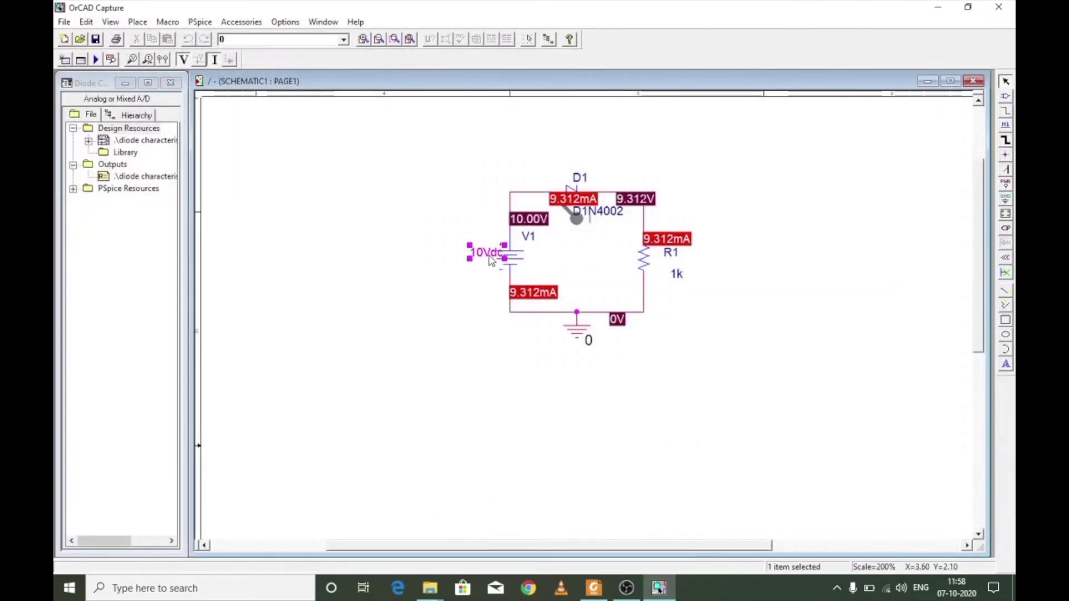
{"action": "left_click", "coordinate": [492, 286]}
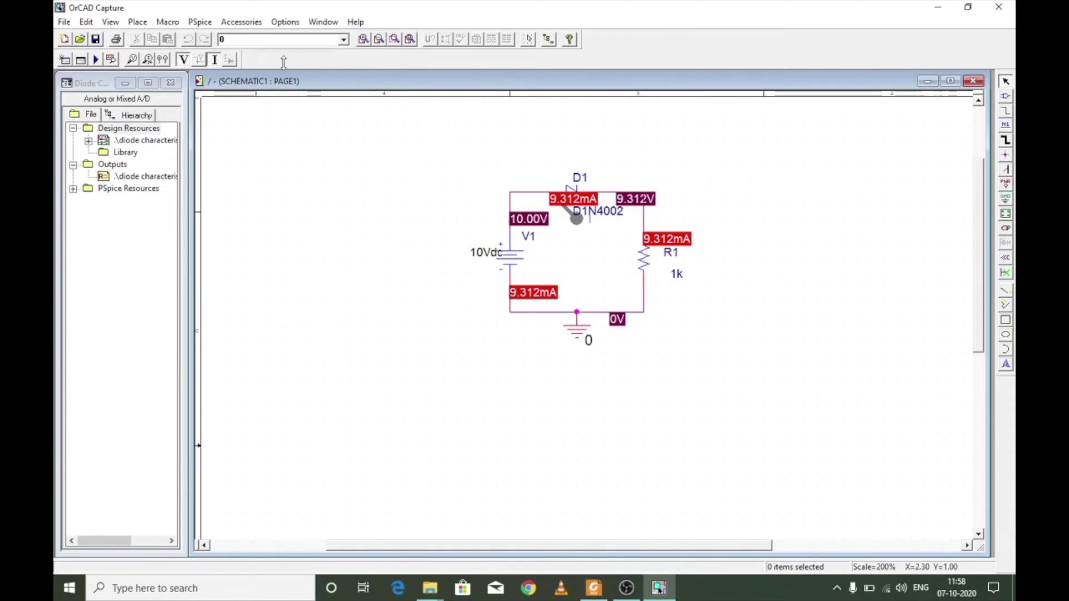
Edit the diode simulation profile to use the DC Sweep analysis type, keeping the settings window clear of the circuit
{"action": "left_click", "coordinate": [206, 22]}
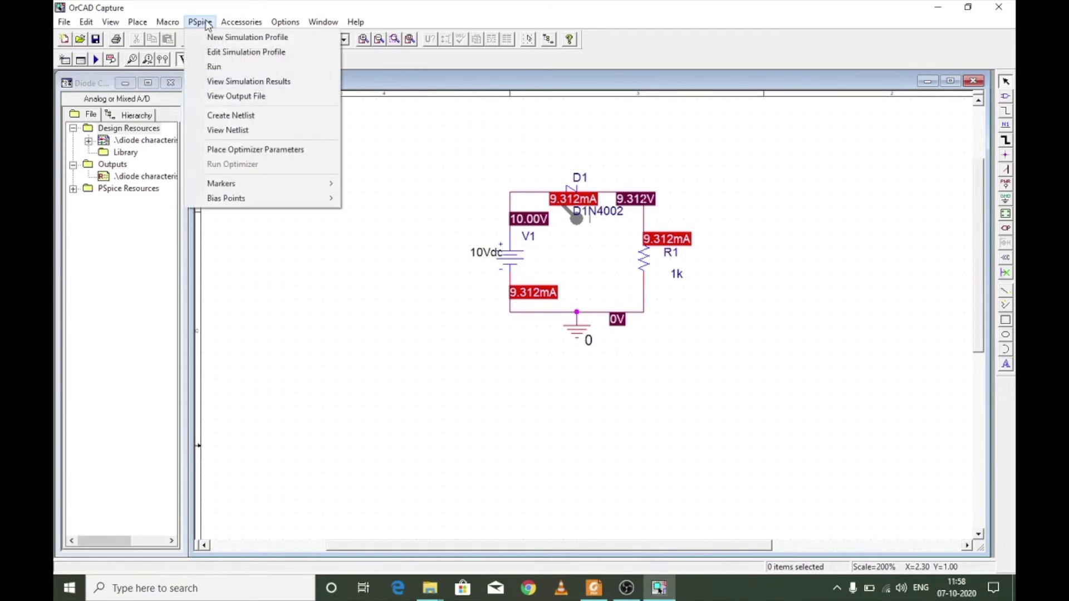
{"action": "left_click", "coordinate": [233, 52]}
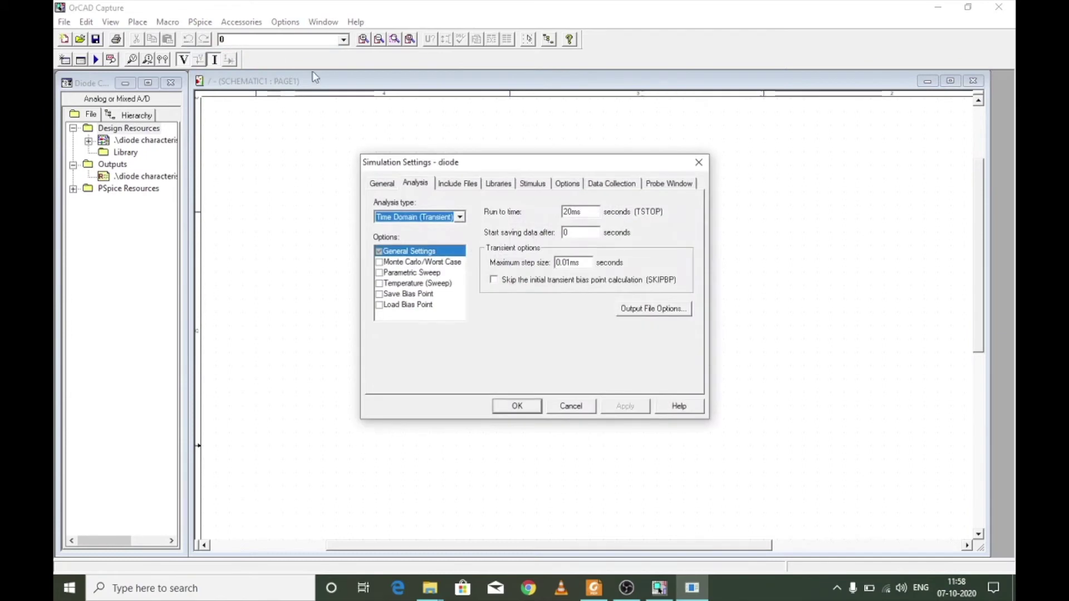
{"action": "left_click", "coordinate": [444, 217]}
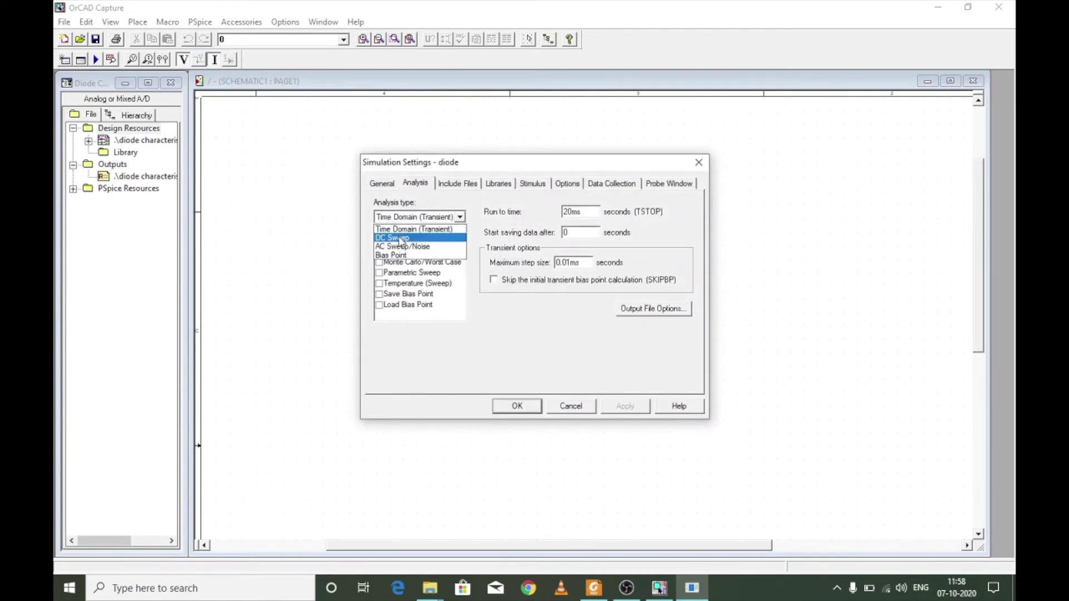
{"action": "left_click", "coordinate": [399, 237]}
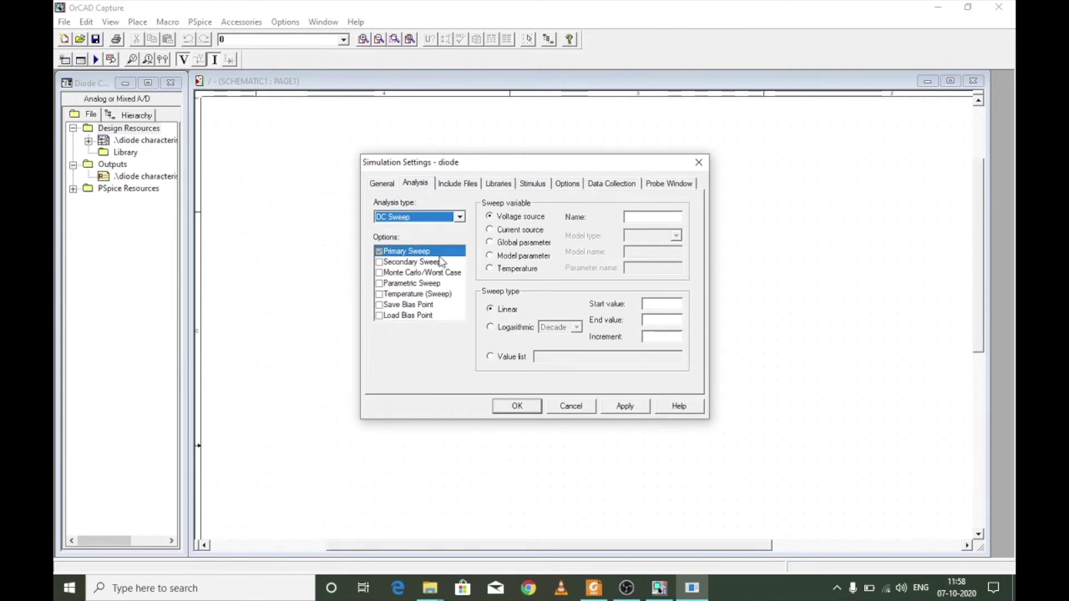
{"action": "left_click_drag", "start_coordinate": [580, 169], "coordinate": [907, 163]}
{"action": "left_click_drag", "start_coordinate": [775, 154], "coordinate": [193, 128]}
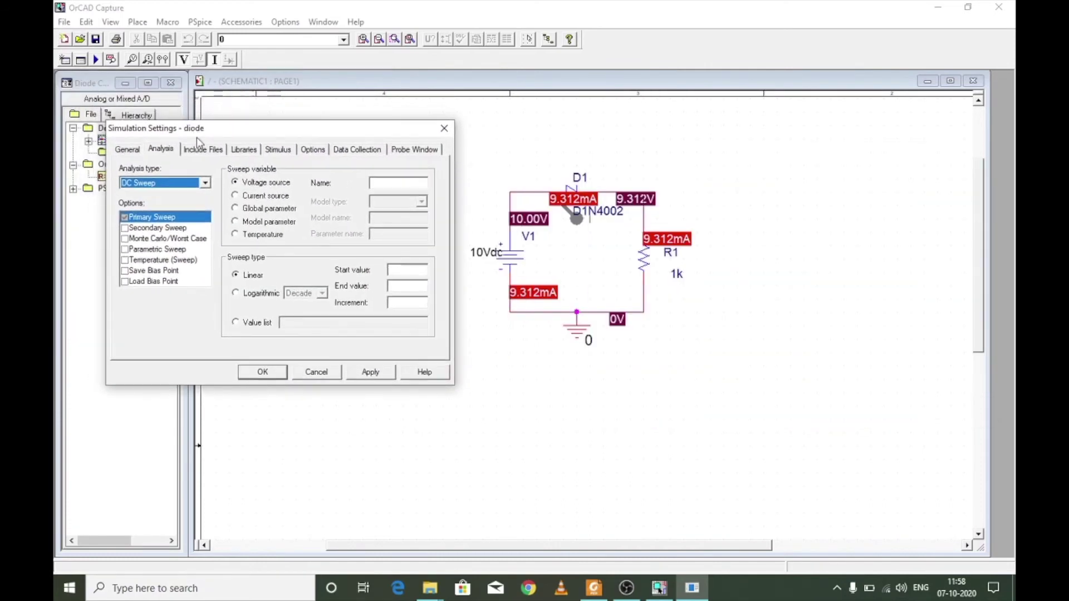
Set the DC sweep variable to the voltage source V1
{"action": "left_click", "coordinate": [266, 185]}
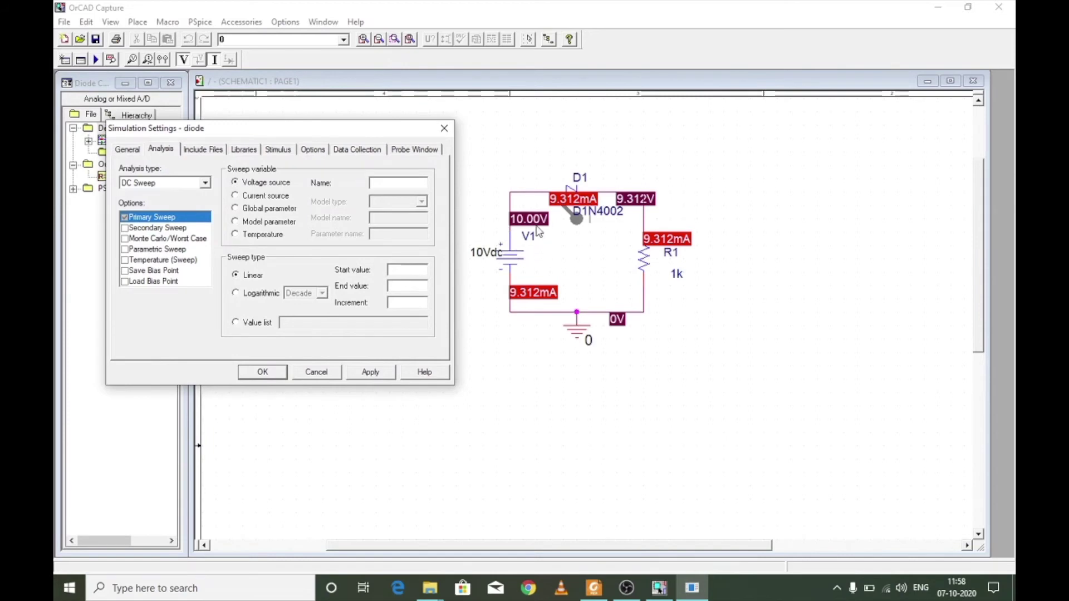
{"action": "left_click", "coordinate": [414, 181]}
{"action": "type", "text": "V1"}
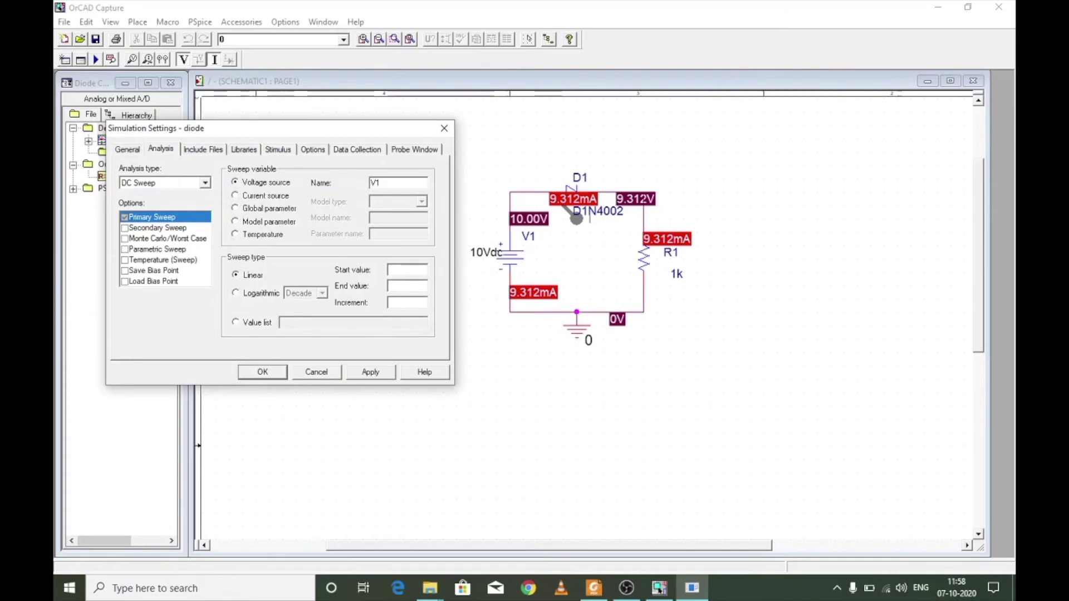
Set the linear sweep to start at 0, end at 5 and increment by 0.1, and run it to view the diode current curve
{"action": "left_click", "coordinate": [422, 272]}
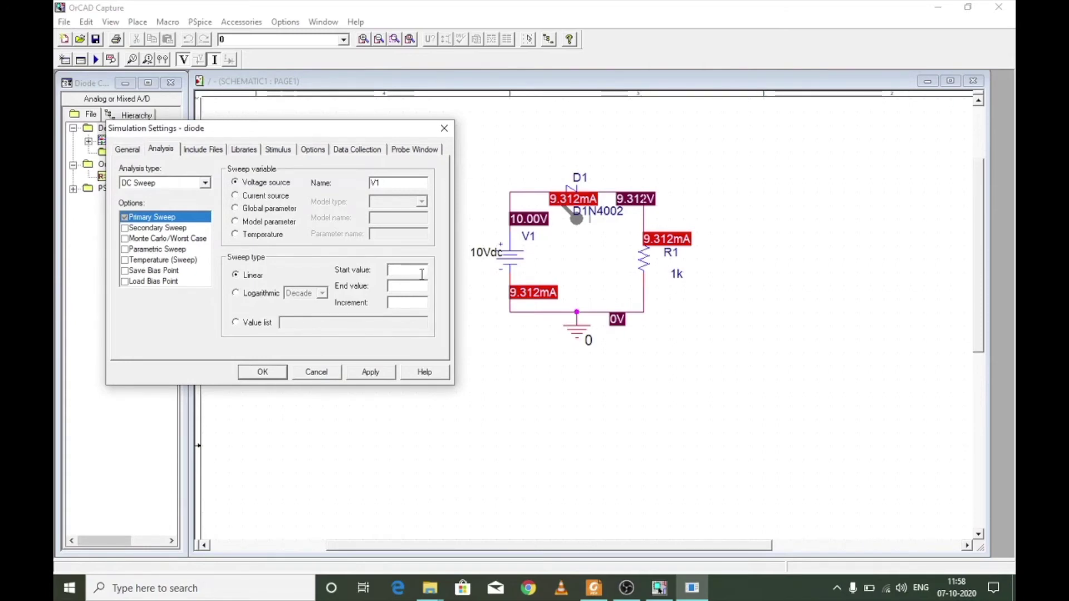
{"action": "type", "text": "0"}
{"action": "left_click", "coordinate": [423, 288]}
{"action": "type", "text": "5"}
{"action": "left_click", "coordinate": [408, 302]}
{"action": "type", "text": "0.1"}
{"action": "left_click", "coordinate": [262, 375]}
{"action": "key", "text": "F11"}
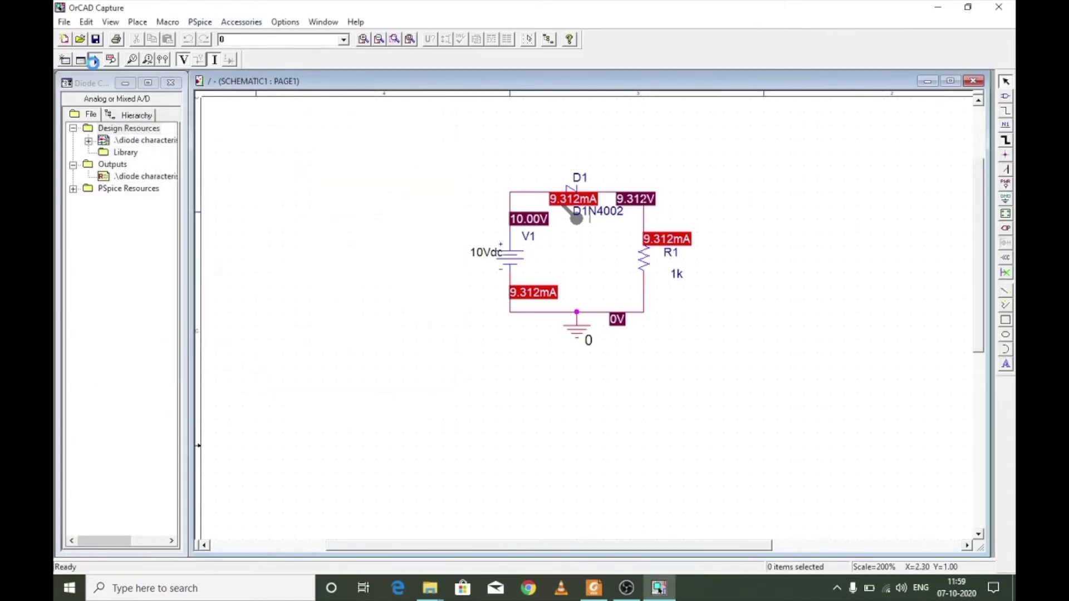
{"action": "left_click", "coordinate": [694, 588]}
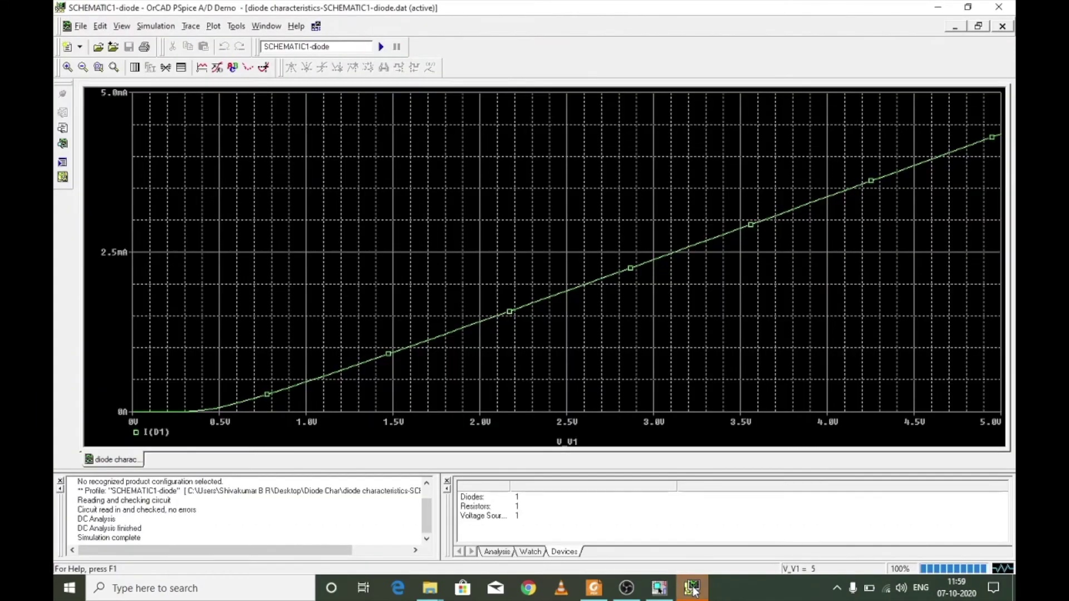
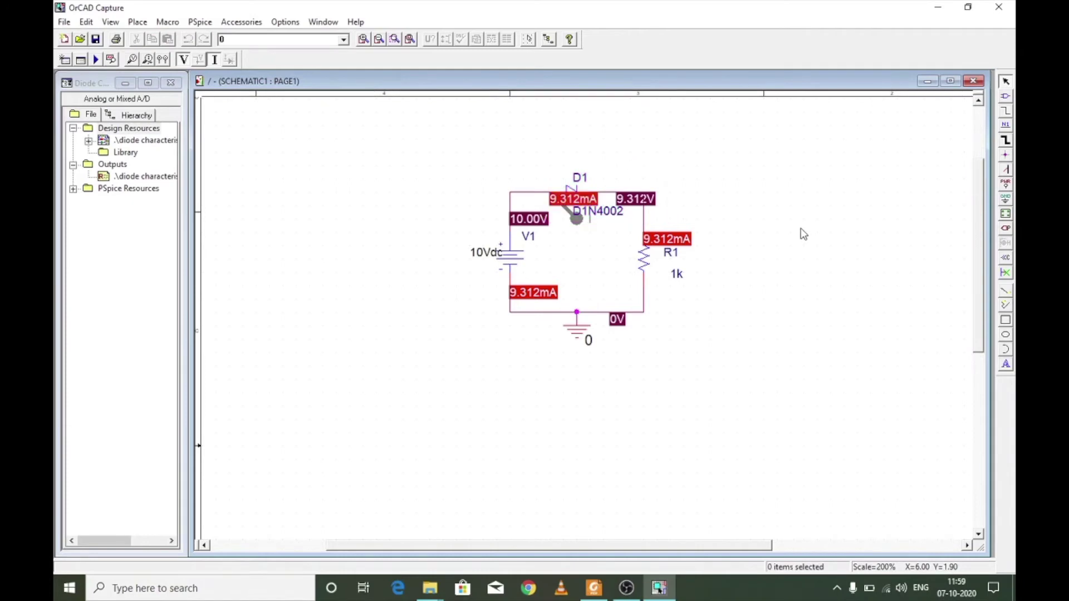
Delete the current marker and the bias current label at diode D1
{"action": "left_click", "coordinate": [567, 188]}
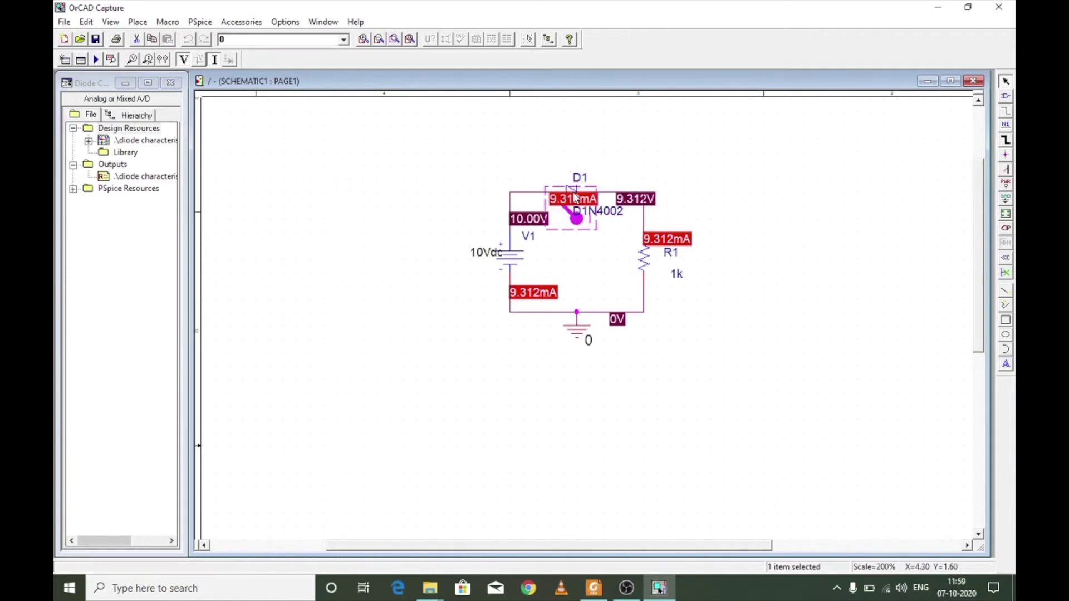
{"action": "left_click", "coordinate": [567, 184]}
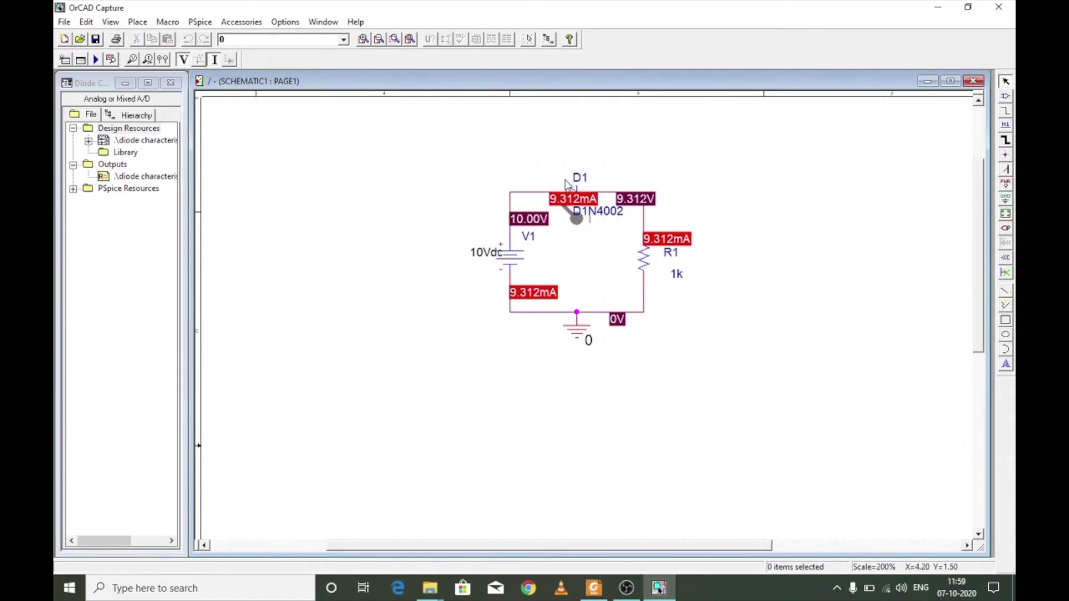
{"action": "left_click", "coordinate": [569, 188]}
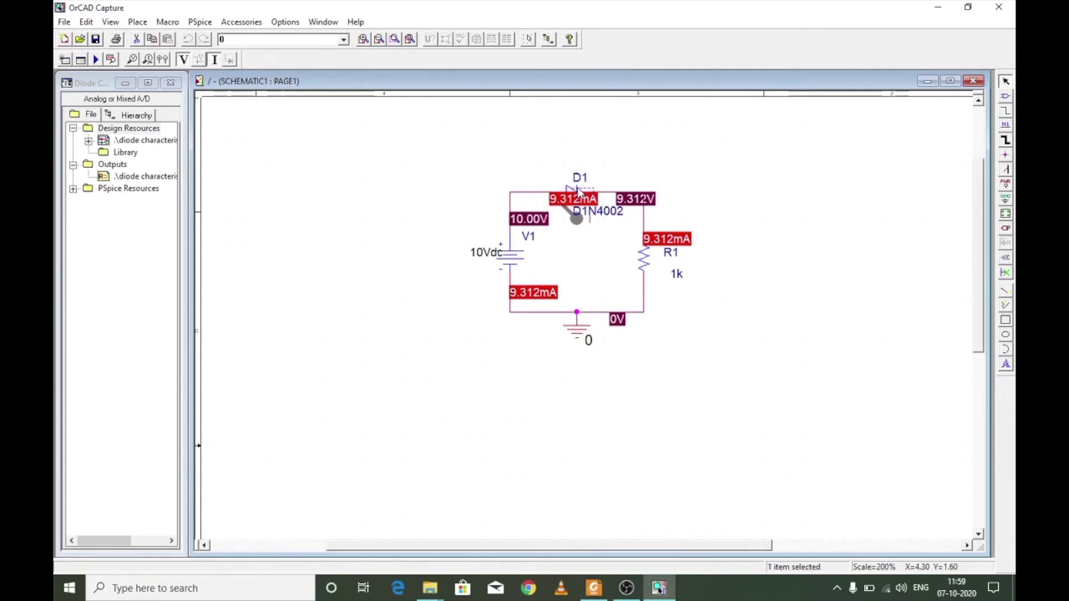
{"action": "left_click", "coordinate": [552, 205]}
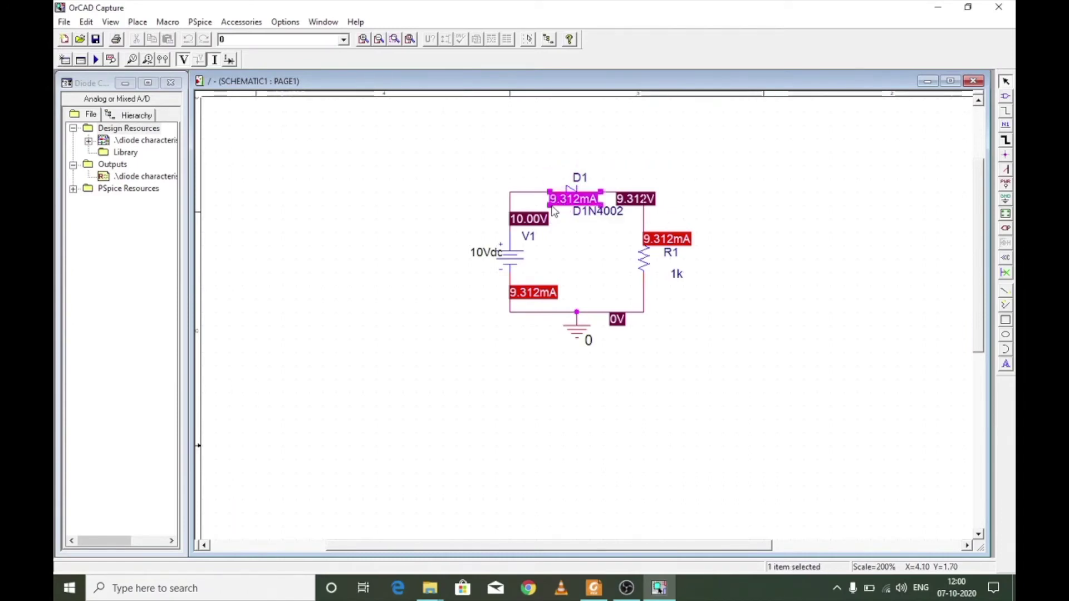
{"action": "key", "text": "Delete"}
Rotate diode D1 by 180 degrees so that it is reversed in the circuit
{"action": "left_click", "coordinate": [572, 194]}
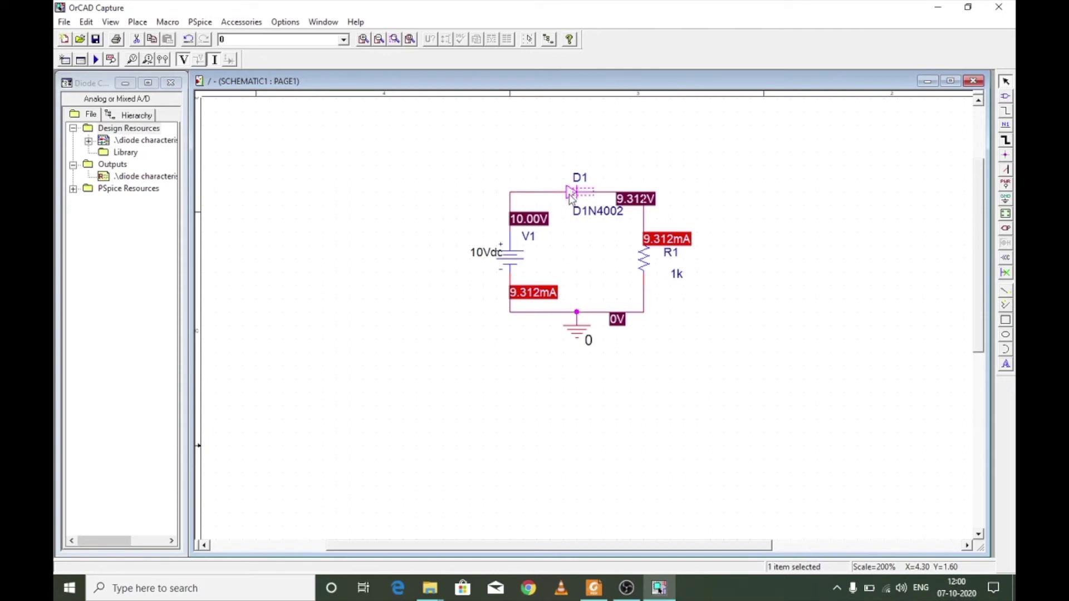
{"action": "left_click_drag", "start_coordinate": [624, 196], "coordinate": [461, 296]}
{"action": "left_click", "coordinate": [572, 194]}
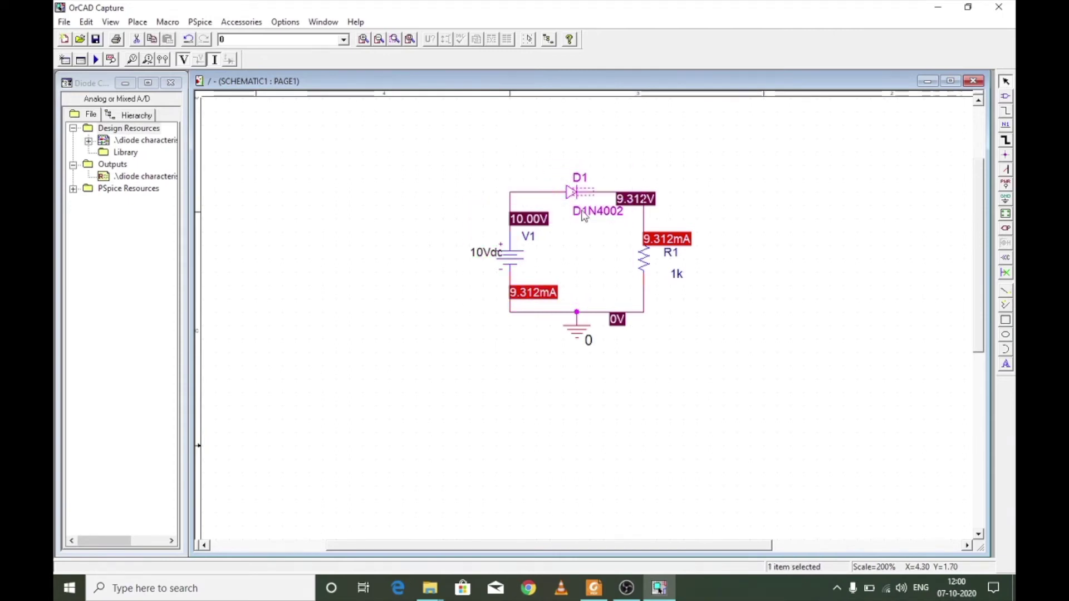
{"action": "key", "text": "r"}
{"action": "key", "text": "r"}
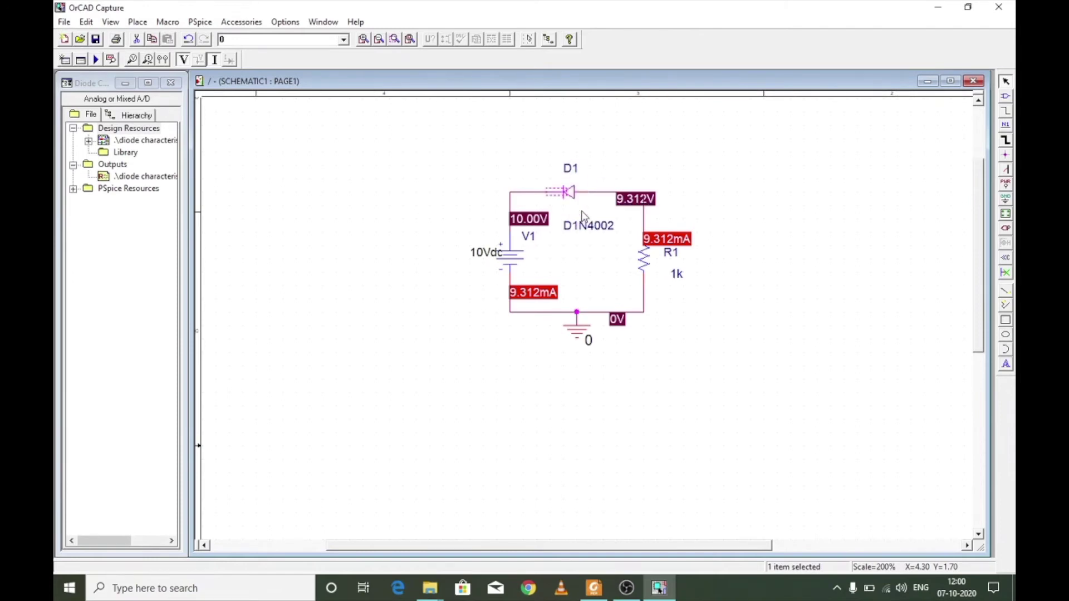
{"action": "left_click", "coordinate": [607, 149]}
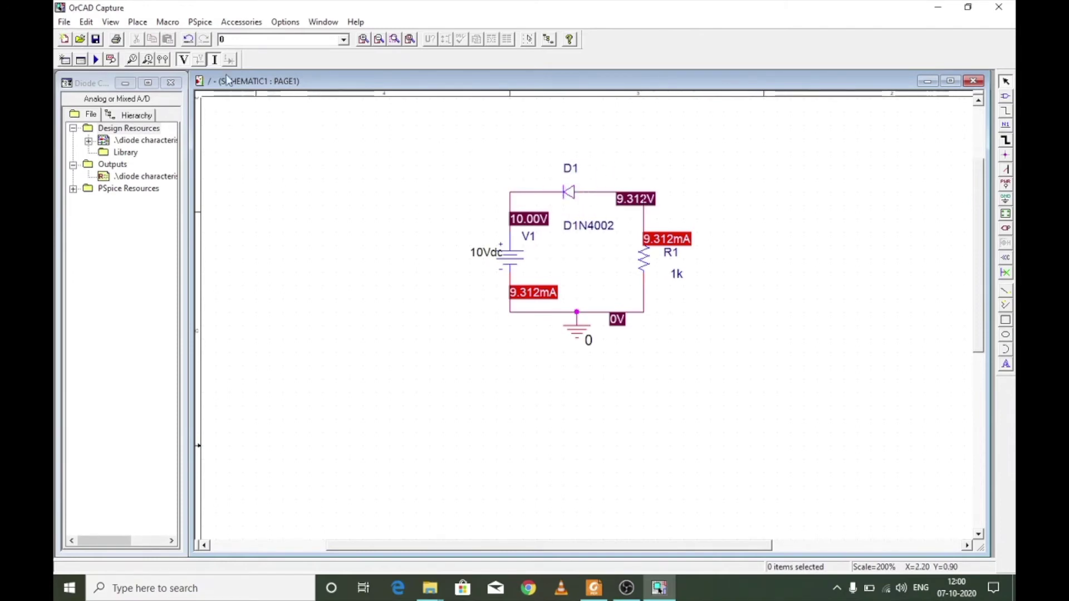
Place a current marker on D1's pin facing source V1 and rerun the sweep to view the diode current
{"action": "left_click", "coordinate": [147, 60]}
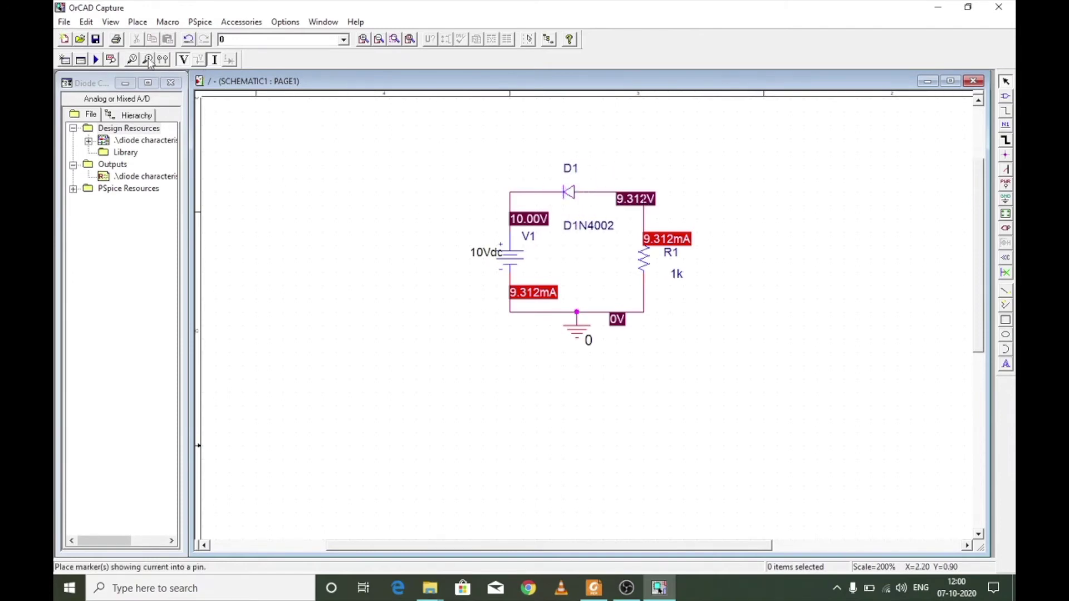
{"action": "left_click", "coordinate": [546, 197]}
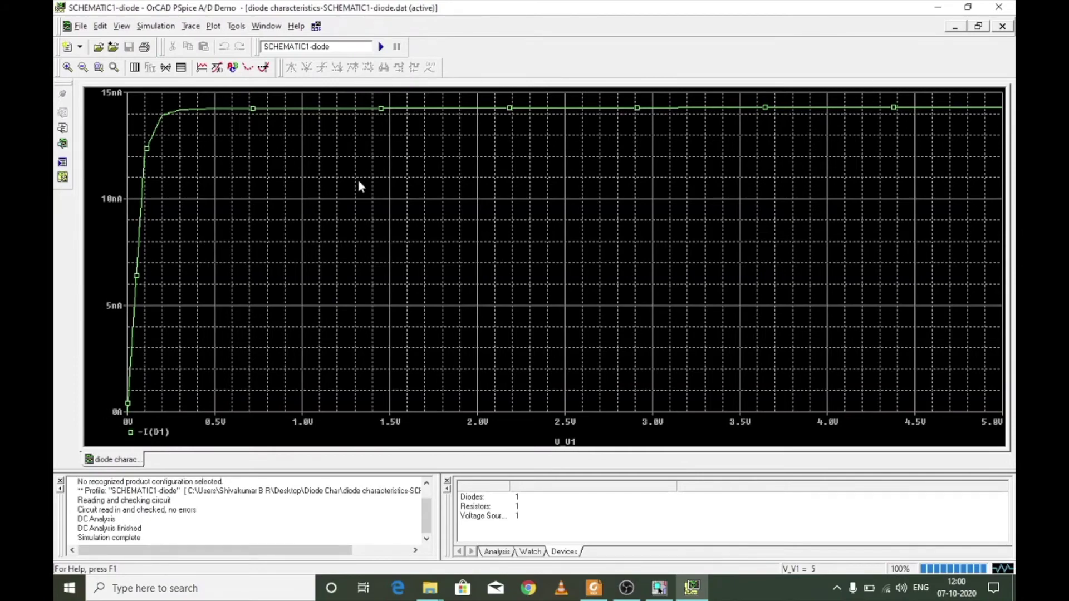
{"action": "left_click", "coordinate": [999, 6]}
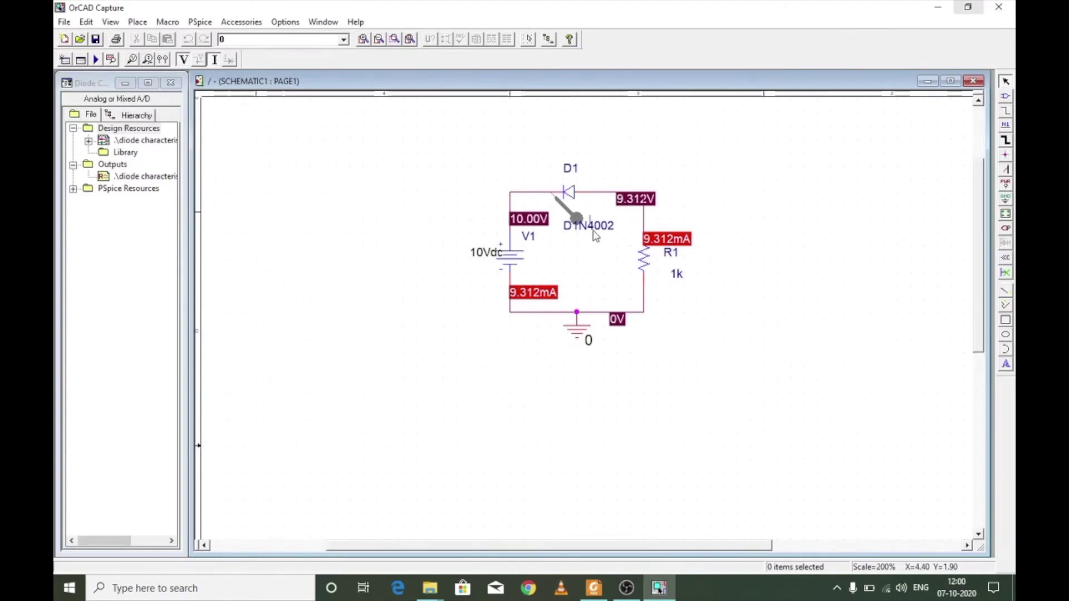
Move the current marker to D1's pin facing resistor R1 and rerun the sweep to view the diode current
{"action": "left_click", "coordinate": [566, 211]}
{"action": "left_click_drag", "start_coordinate": [572, 210], "coordinate": [612, 210]}
{"action": "left_click", "coordinate": [705, 220]}
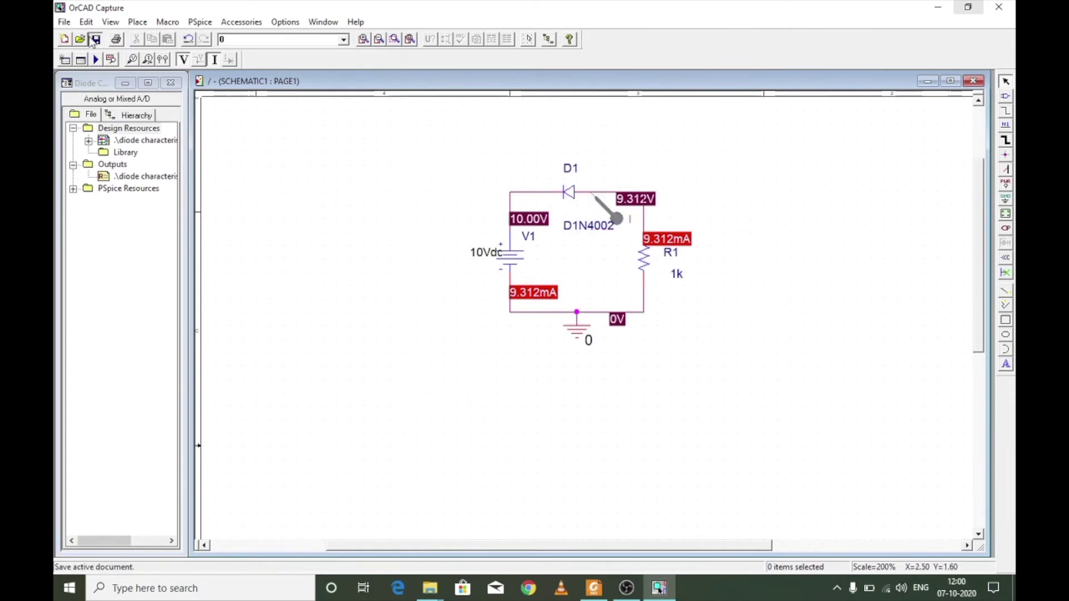
{"action": "left_click", "coordinate": [96, 60]}
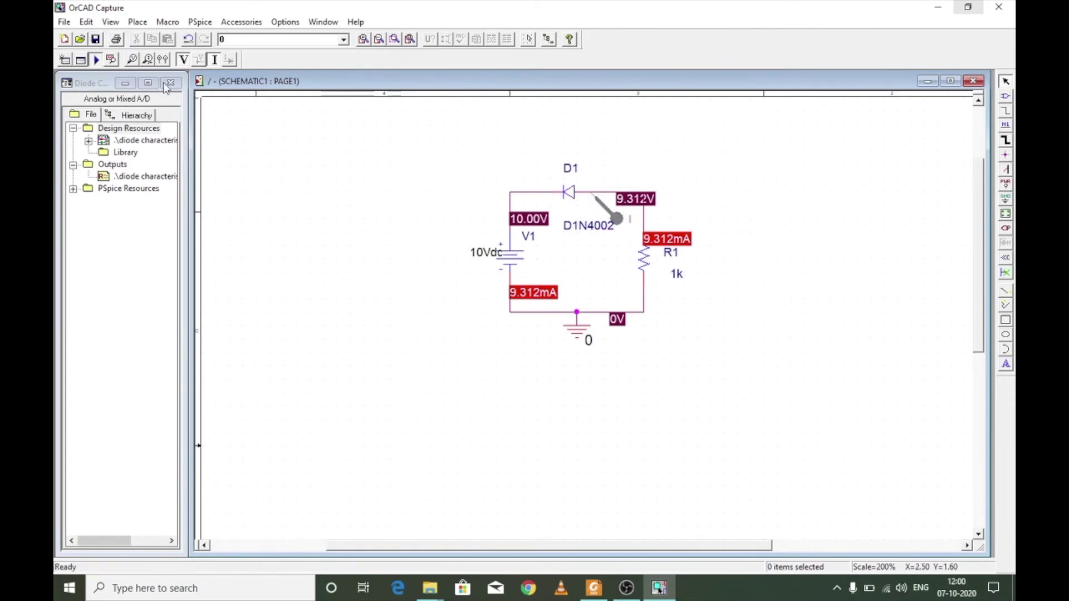
{"action": "left_click", "coordinate": [658, 587]}
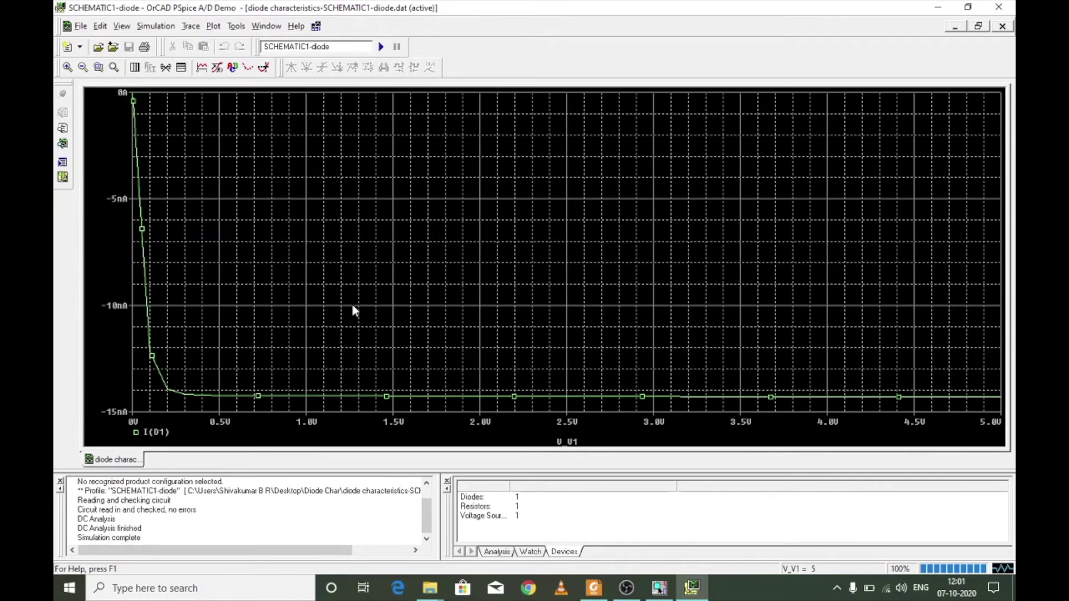
{"action": "left_click", "coordinate": [998, 7]}
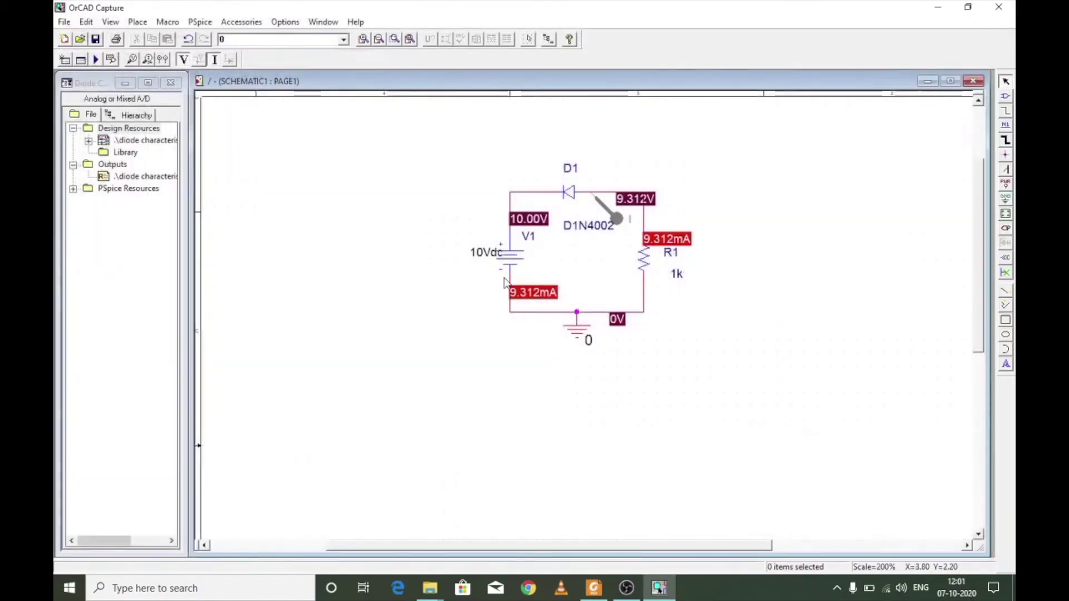
Mirror diode D1 horizontally to face resistor R1 and move the current marker to its pin on the source side
{"action": "left_click", "coordinate": [597, 202]}
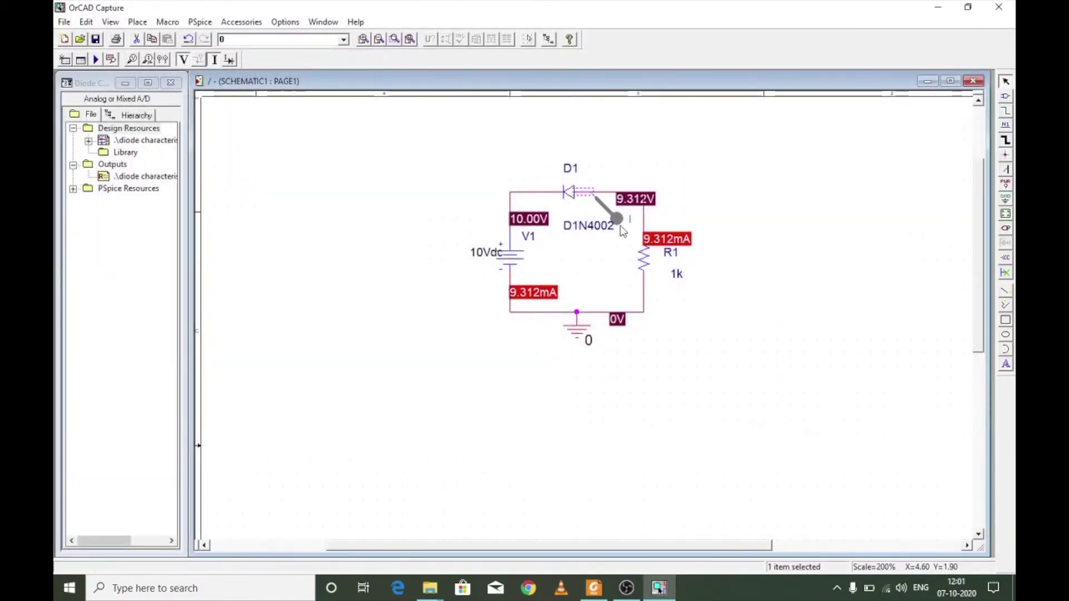
{"action": "left_click", "coordinate": [569, 195]}
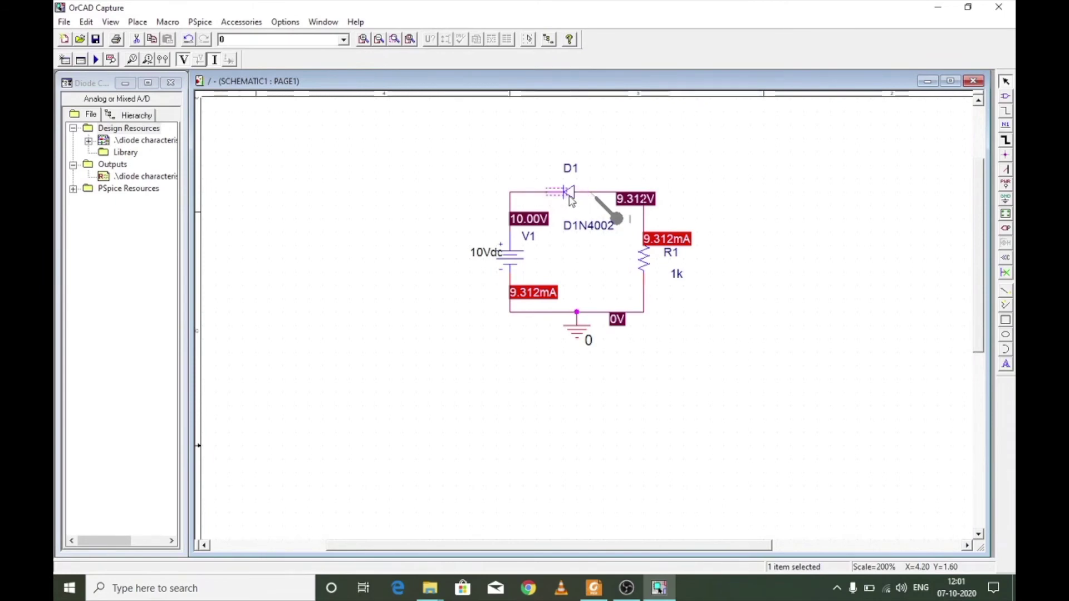
{"action": "left_click", "coordinate": [569, 200]}
{"action": "key", "text": "h"}
{"action": "mouse_move", "coordinate": [619, 222]}
{"action": "left_mouse_down"}
{"action": "mouse_move", "coordinate": [568, 222]}
{"action": "mouse_move", "coordinate": [617, 220]}
{"action": "left_mouse_up"}
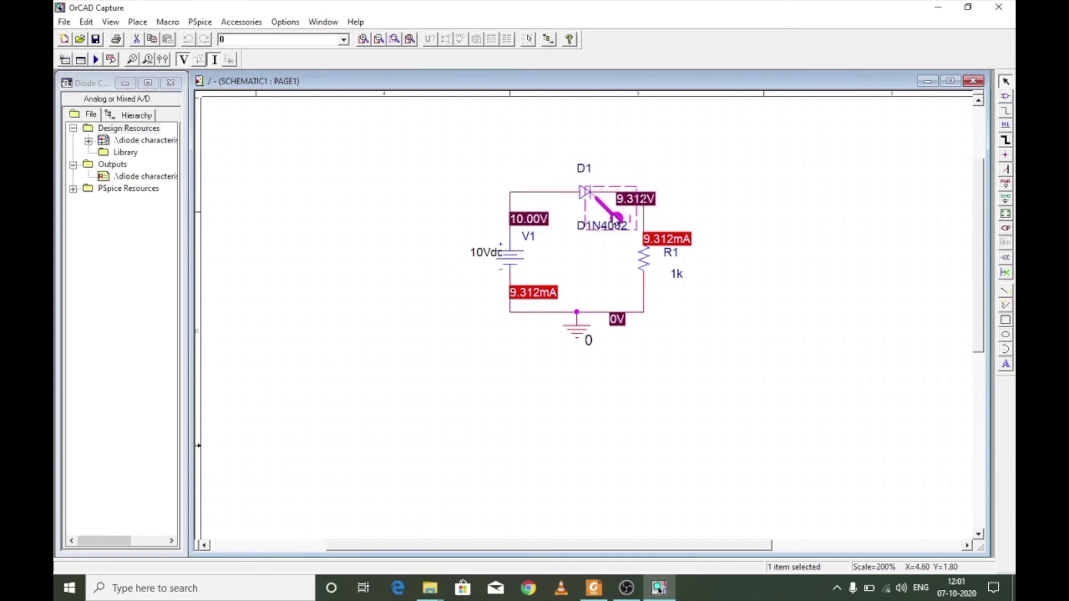
{"action": "left_click", "coordinate": [782, 304]}
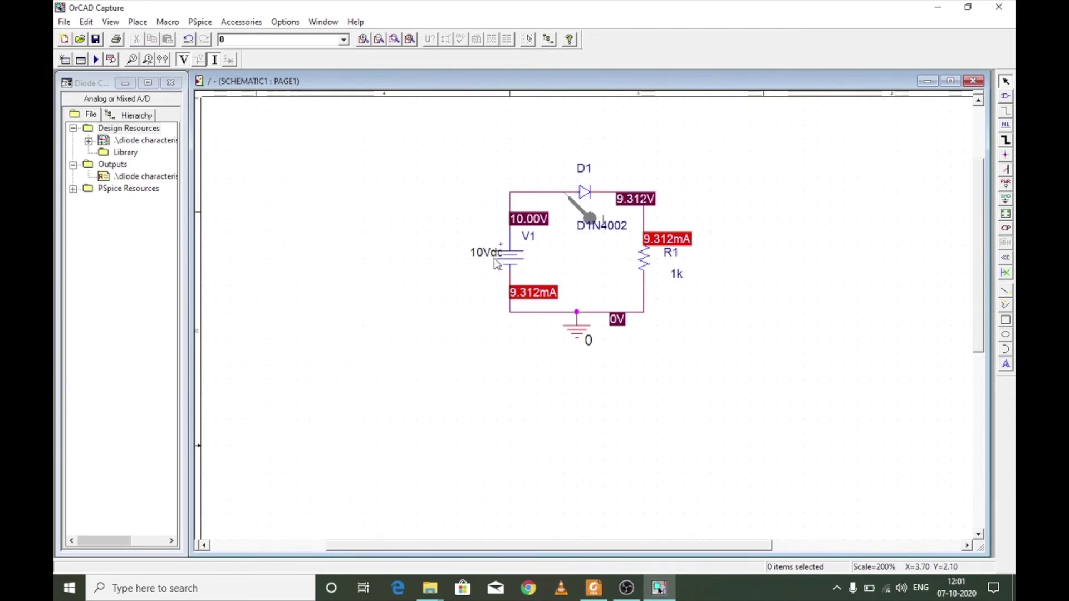
Rotate the DC source V1 by 180 degrees to reverse its polarity, keeping it connected in the circuit
{"action": "left_click", "coordinate": [512, 268]}
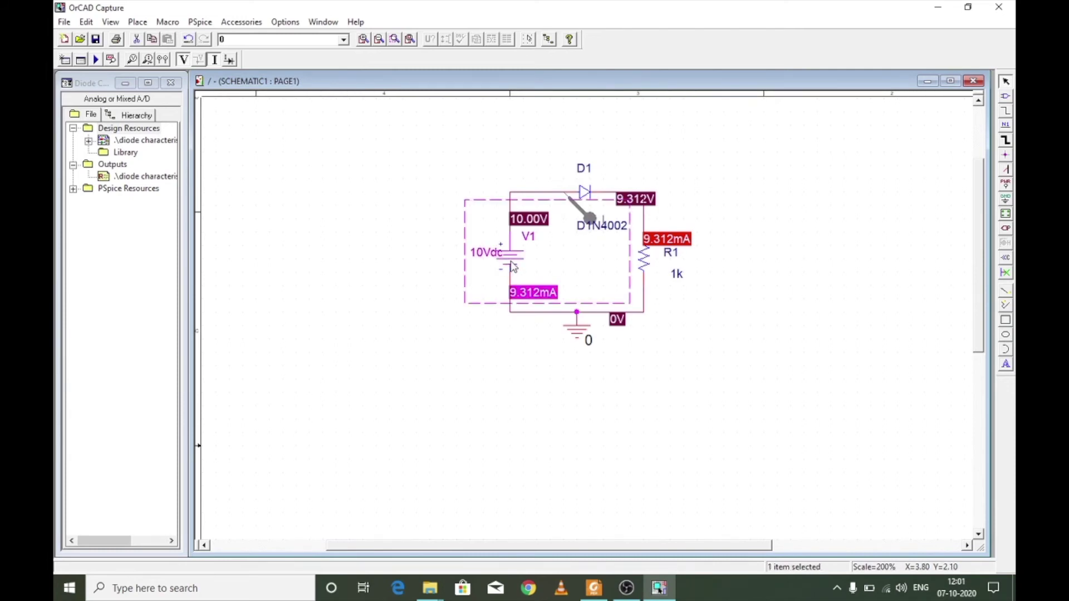
{"action": "key", "text": "r"}
{"action": "key", "text": "r"}
{"action": "left_click_drag", "start_coordinate": [512, 266], "coordinate": [512, 279]}
{"action": "left_click", "coordinate": [782, 263]}
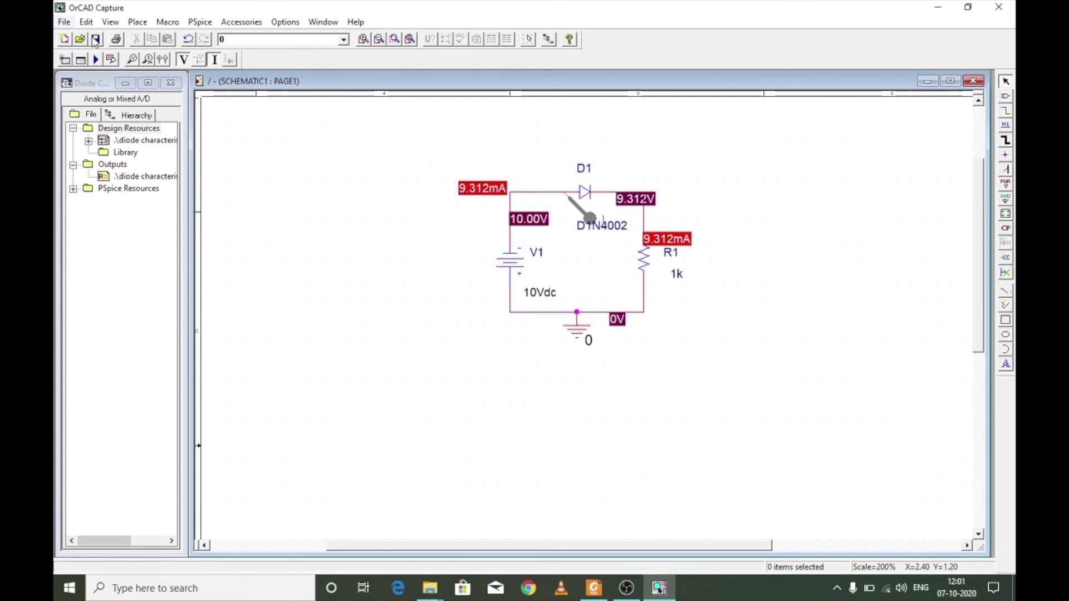
Rerun the DC sweep with the reversed source to view the diode current, and close the plot window
{"action": "left_click", "coordinate": [95, 62]}
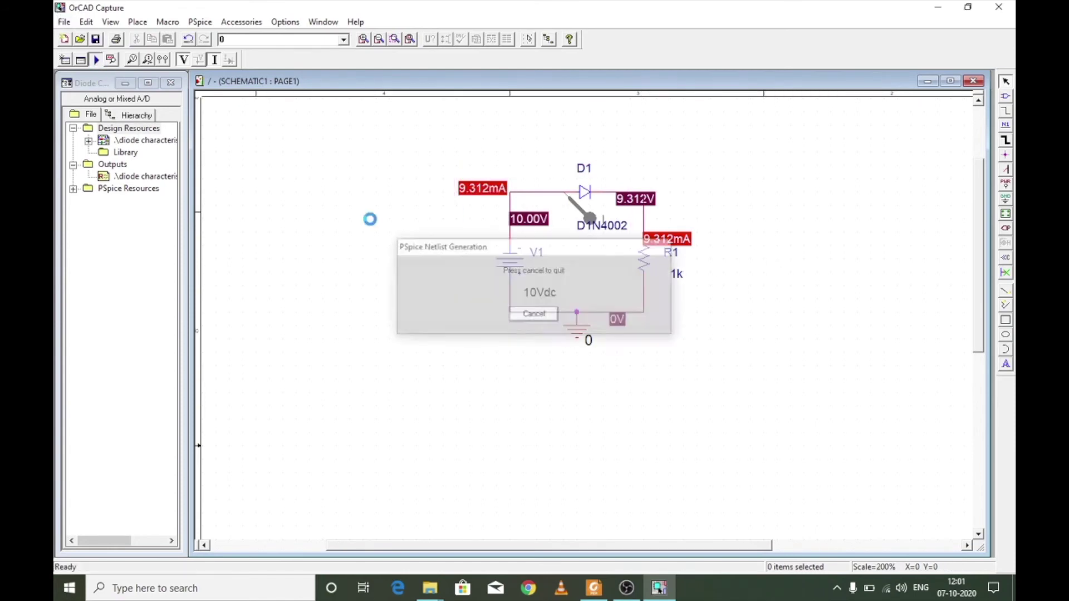
{"action": "left_click", "coordinate": [705, 595]}
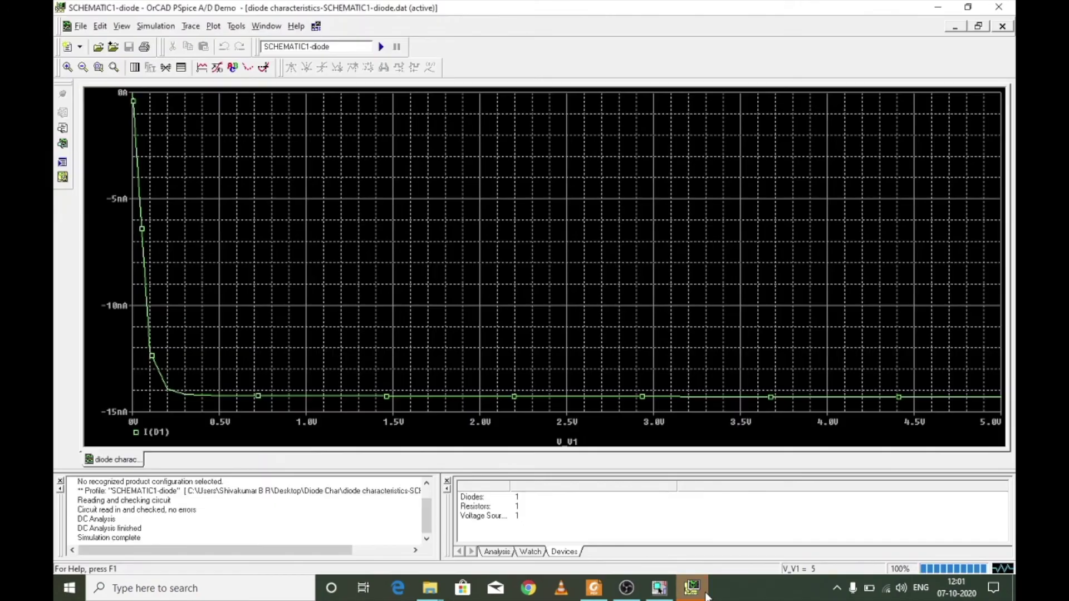
{"action": "left_click", "coordinate": [381, 46]}
{"action": "left_click", "coordinate": [999, 7]}
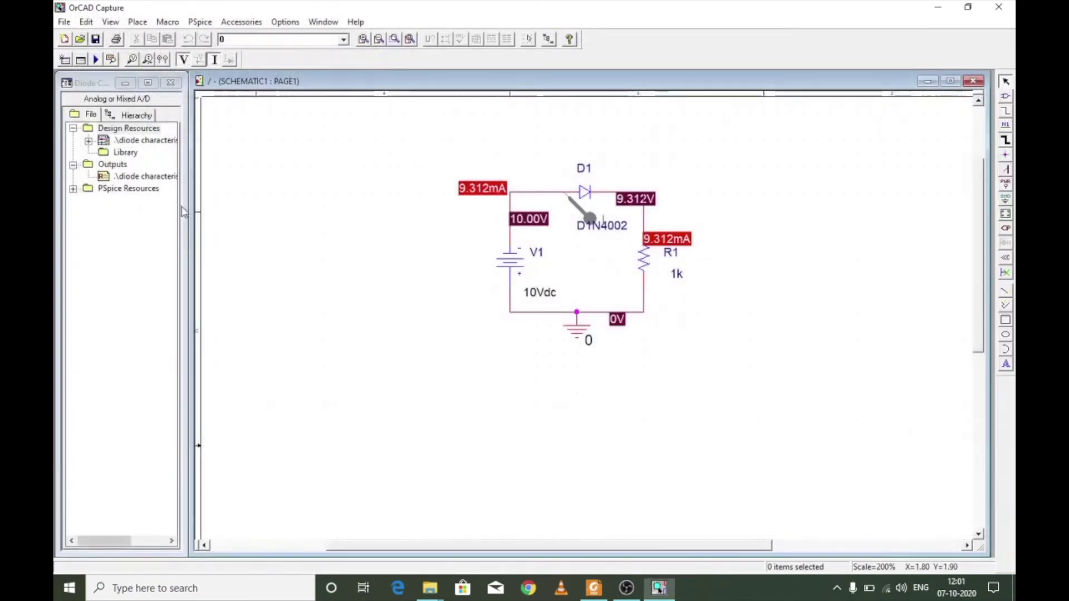
Set the end value of V1's DC sweep to -5 in the simulation profile and apply it
{"action": "left_click", "coordinate": [200, 21]}
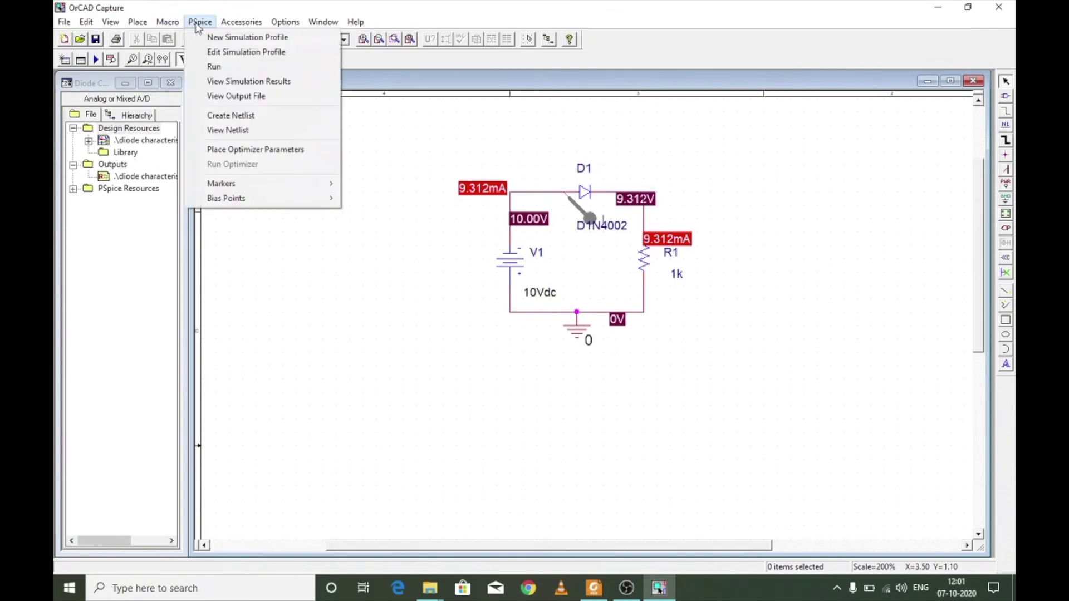
{"action": "left_click", "coordinate": [236, 52]}
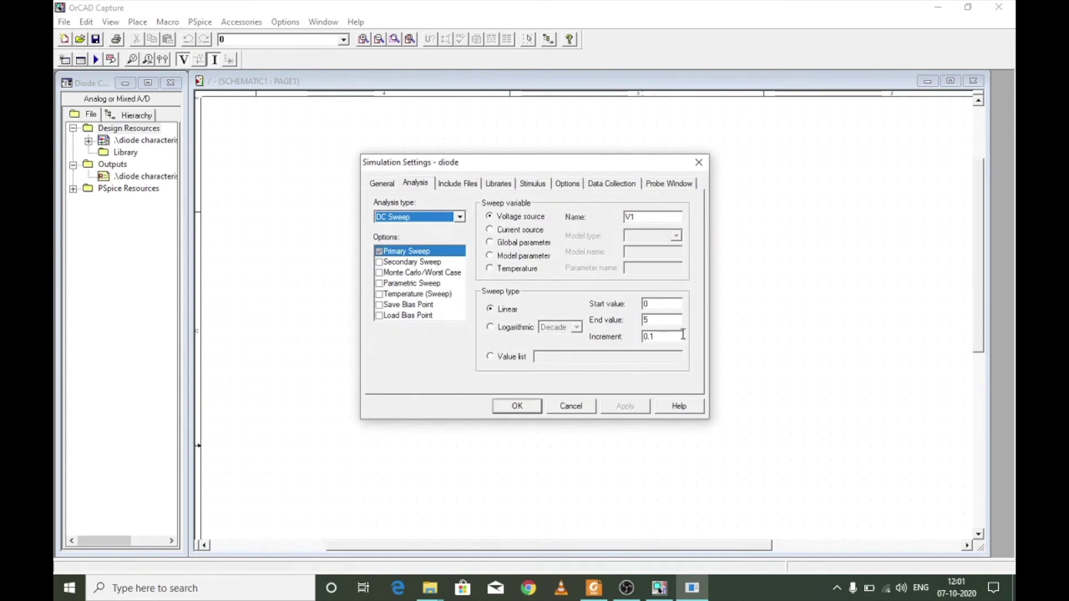
{"action": "left_click_drag", "start_coordinate": [603, 162], "coordinate": [335, 184]}
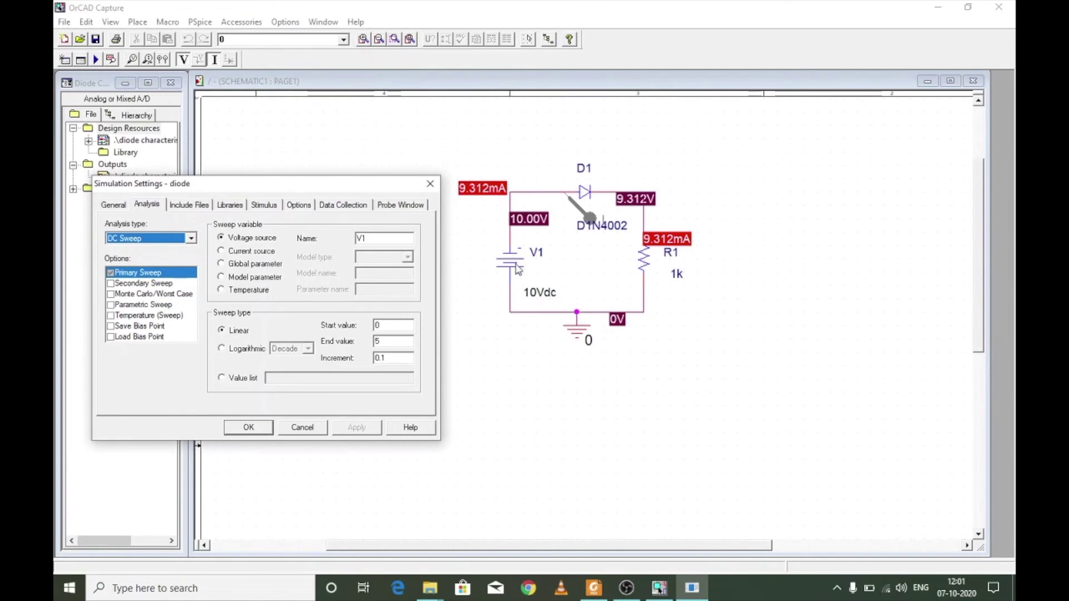
{"action": "left_click", "coordinate": [378, 325]}
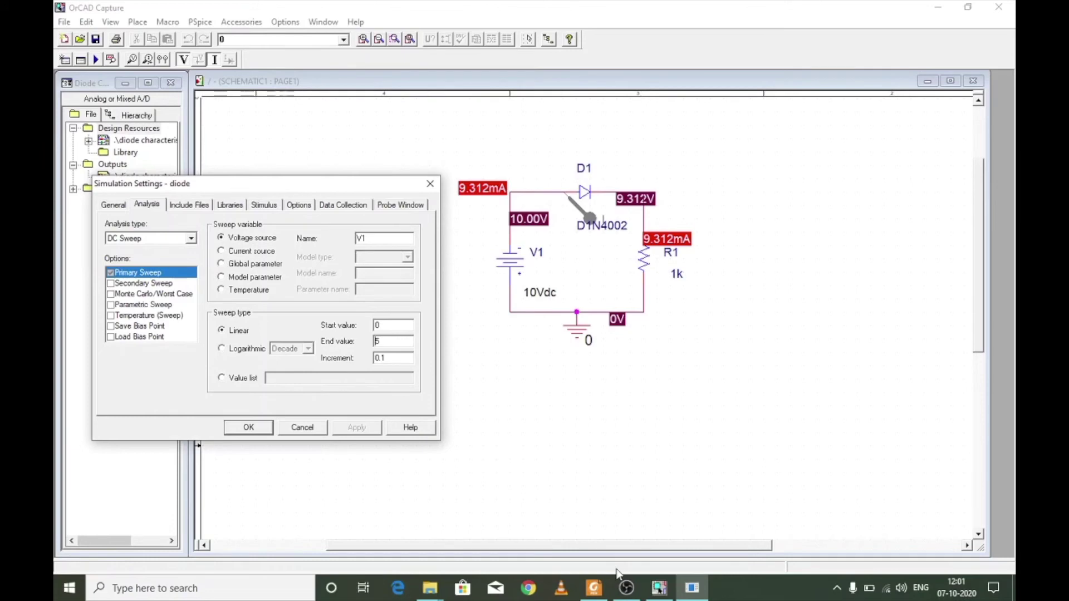
{"action": "type", "text": "-"}
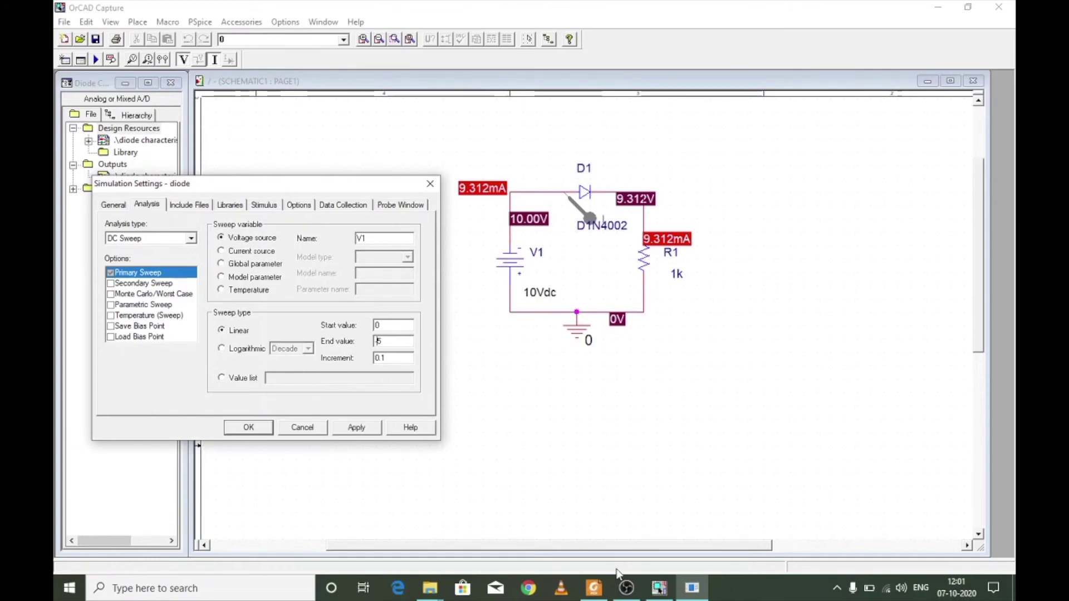
{"action": "left_click", "coordinate": [356, 427]}
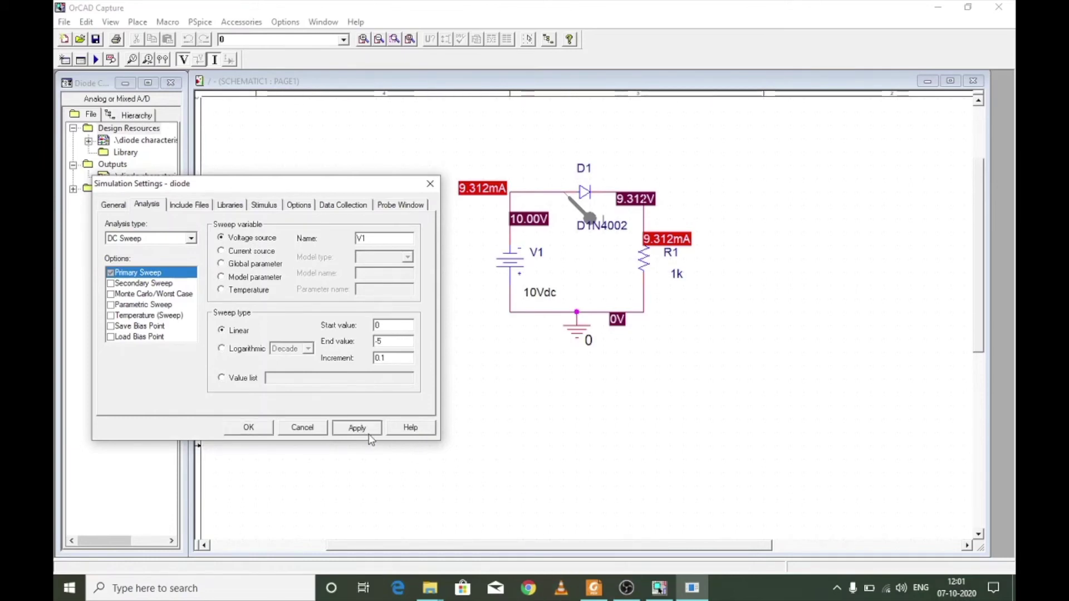
{"action": "left_click", "coordinate": [248, 429]}
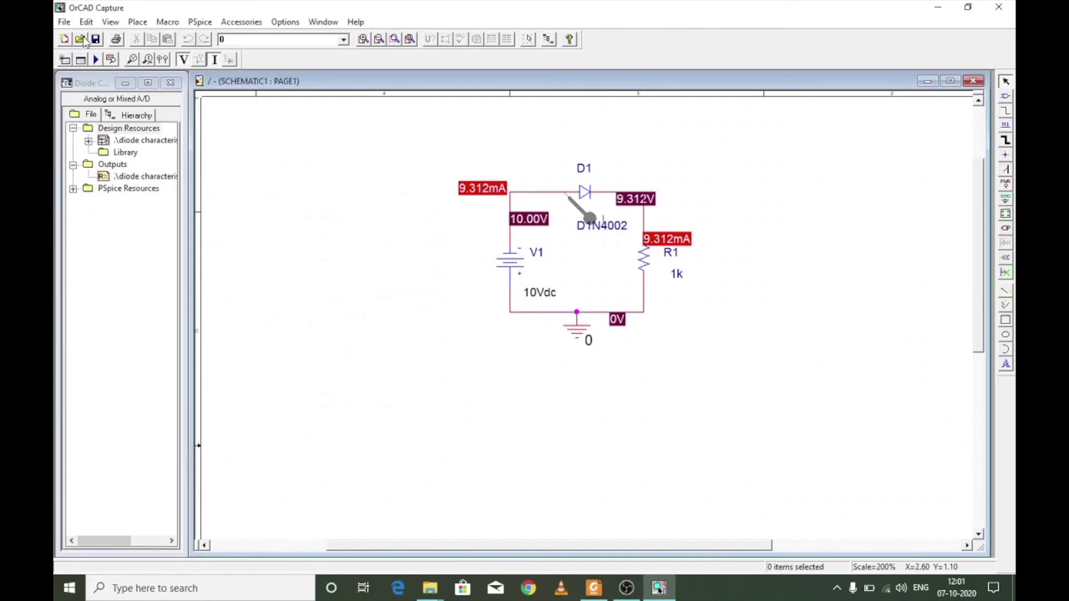
Run the 0 to -5 V sweep to view the diode current plot, and close the plot window
{"action": "left_click", "coordinate": [96, 60]}
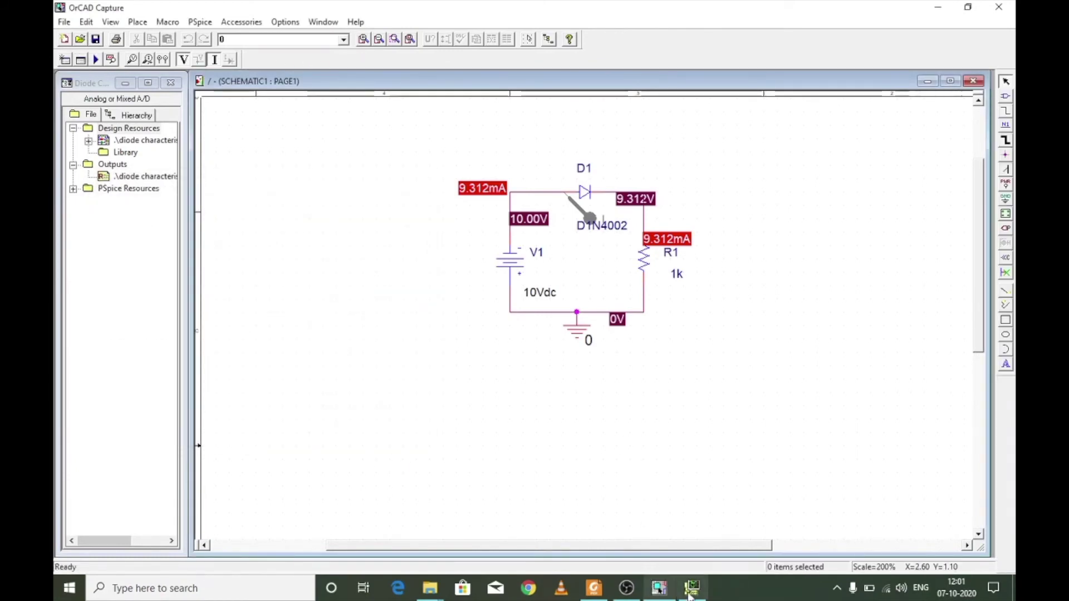
{"action": "left_click", "coordinate": [690, 594]}
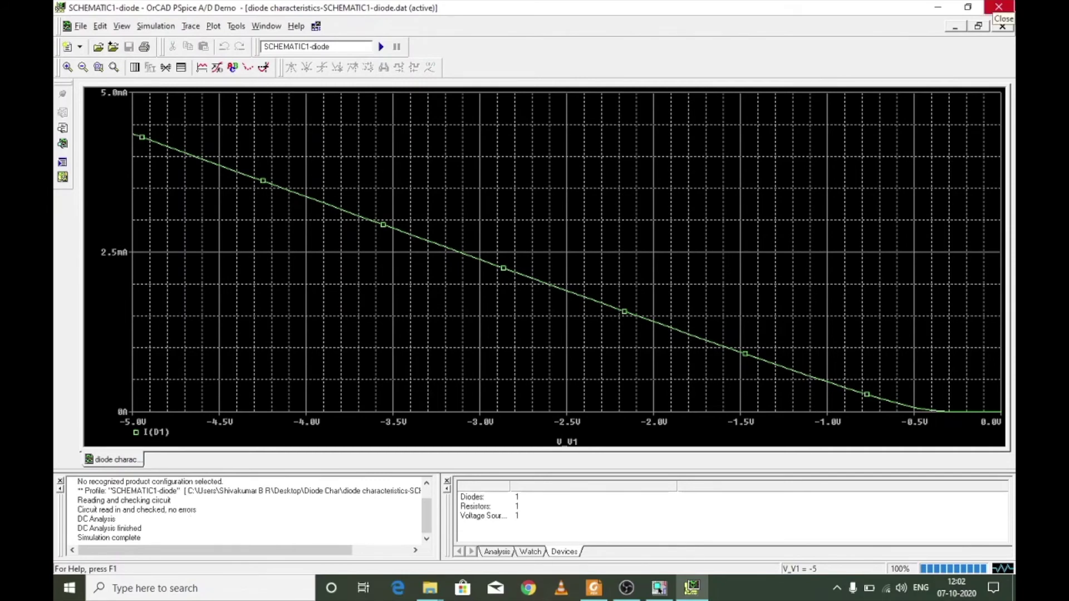
{"action": "left_click", "coordinate": [998, 7]}
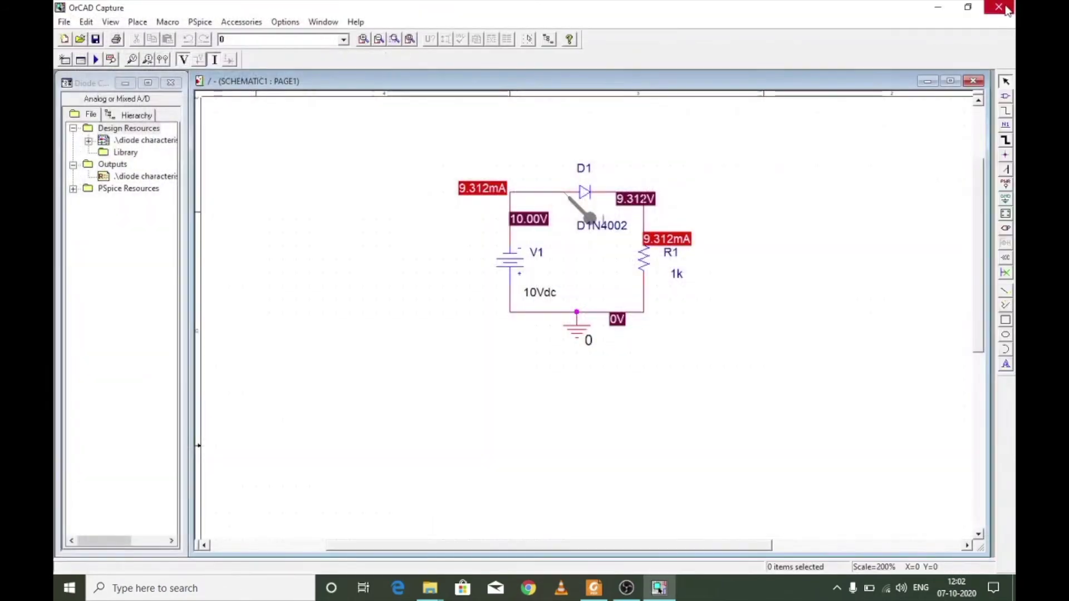
Move the current marker to D1's pin on the resistor side and rerun the sweep to view the diode current
{"action": "left_click", "coordinate": [630, 219]}
{"action": "left_click", "coordinate": [783, 279]}
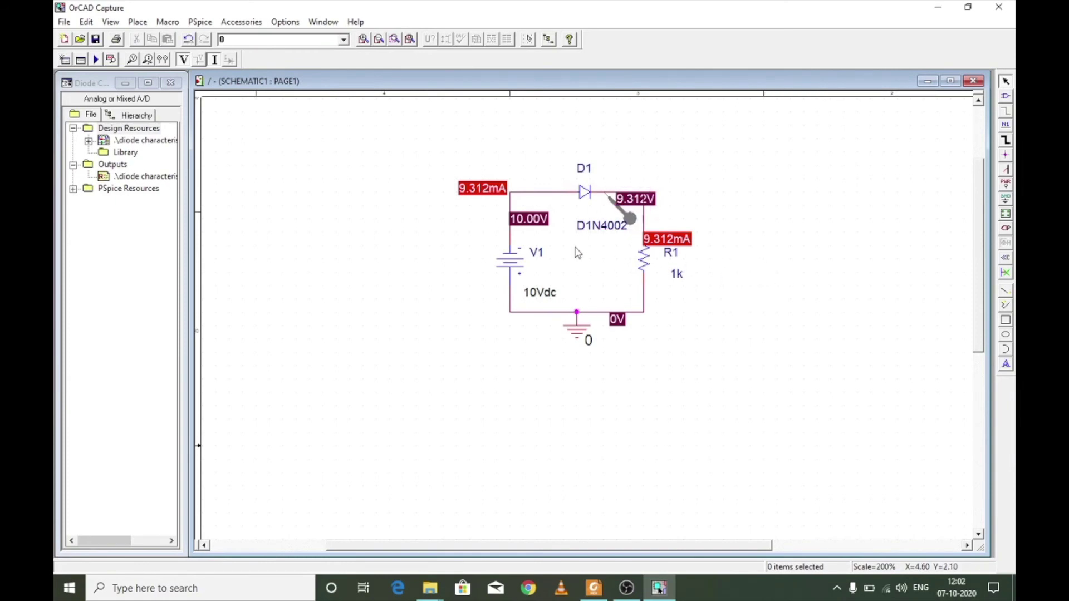
{"action": "left_click", "coordinate": [96, 60]}
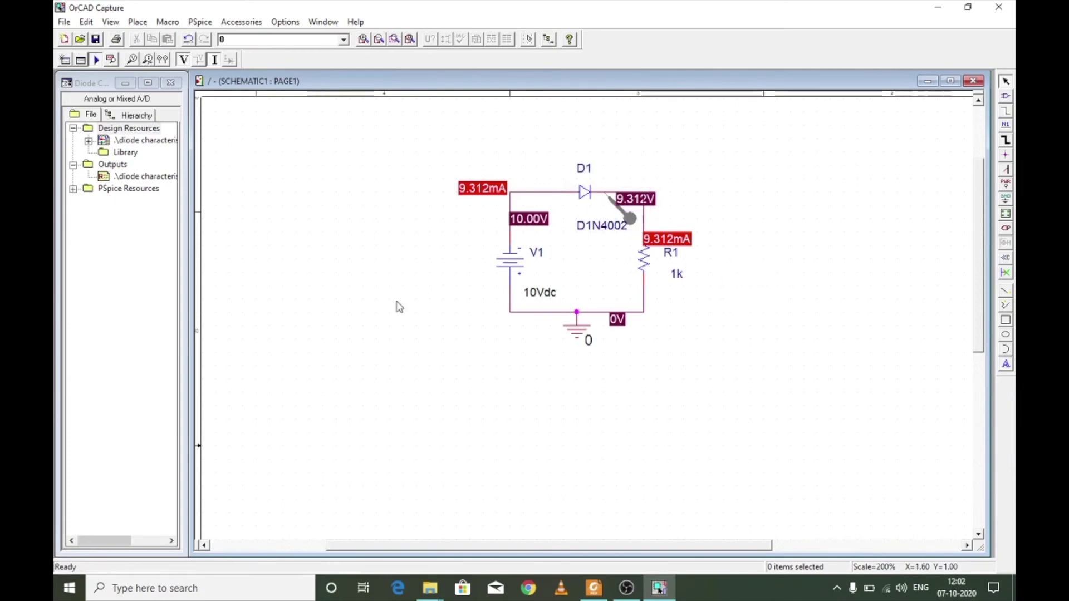
{"action": "left_click", "coordinate": [686, 589]}
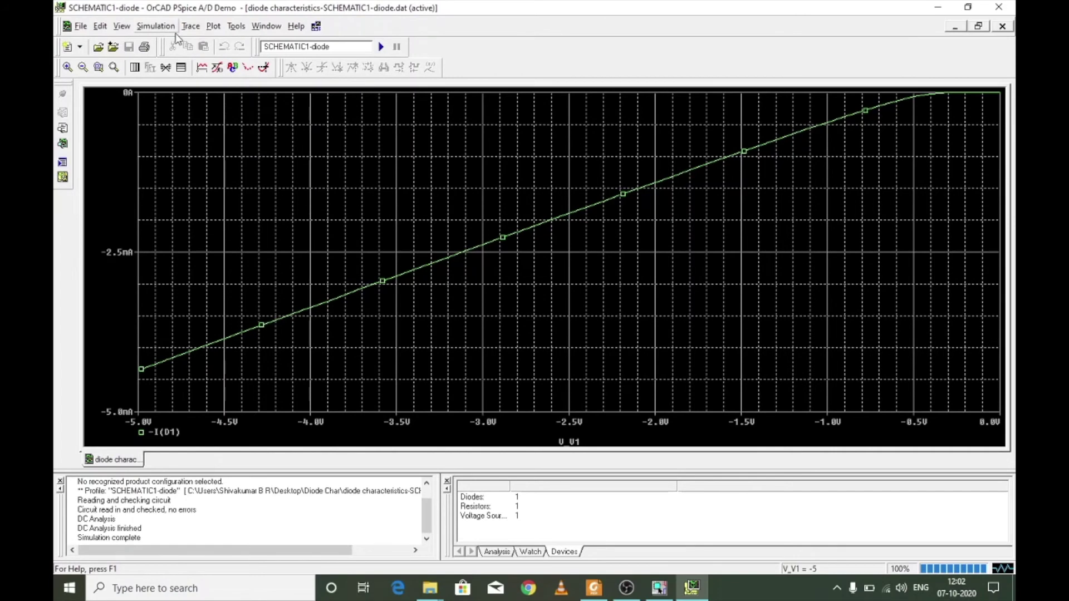
Set V1's sweep to start at -5 and end at 5, and rerun the simulation to view the diode current
{"action": "left_click", "coordinate": [159, 28]}
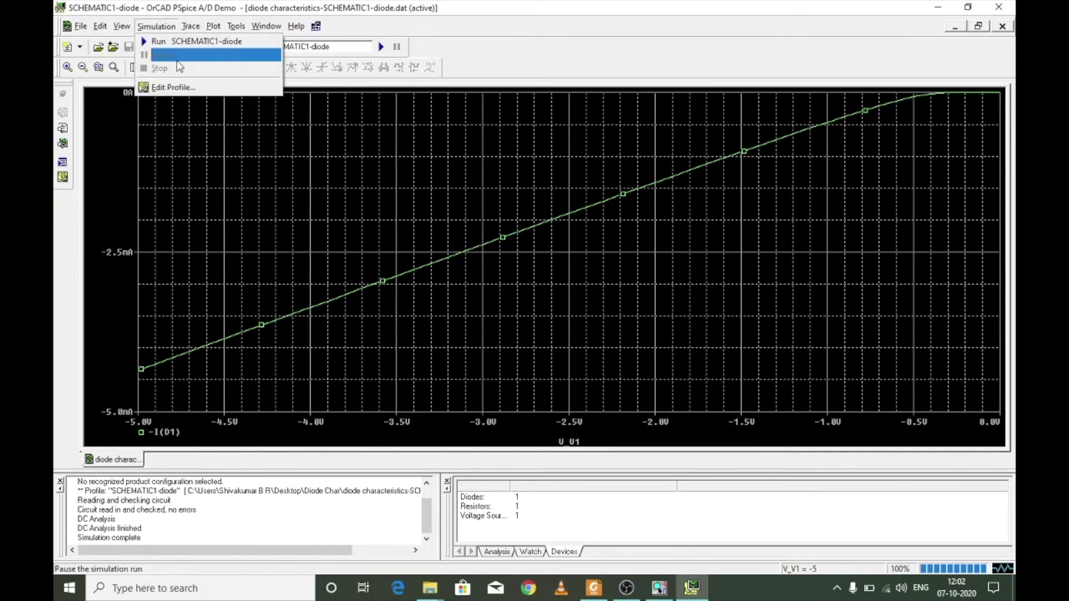
{"action": "left_click", "coordinate": [191, 86]}
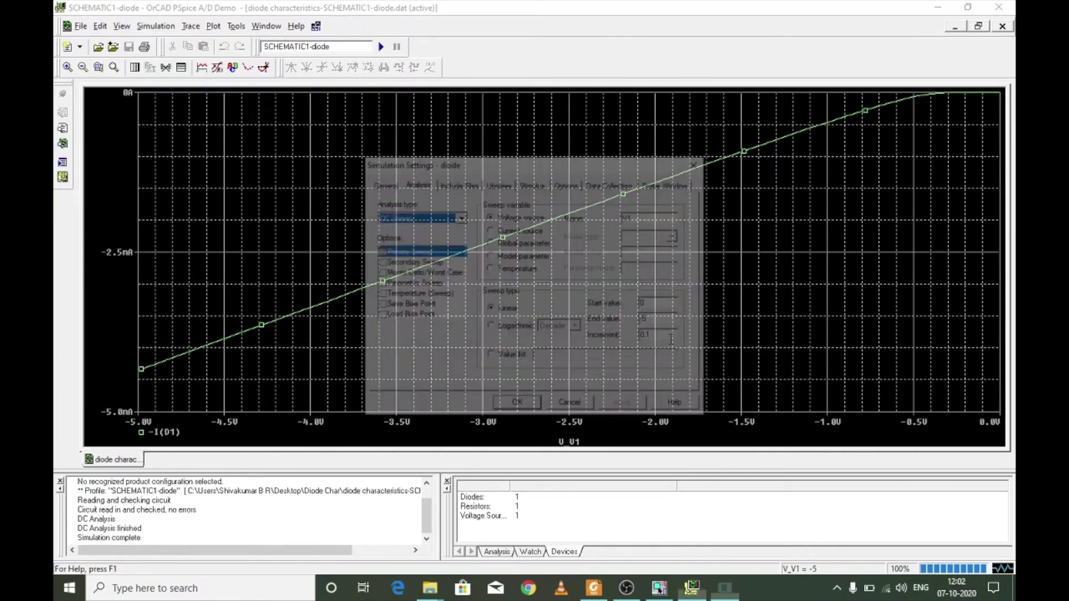
{"action": "double_click", "coordinate": [664, 304]}
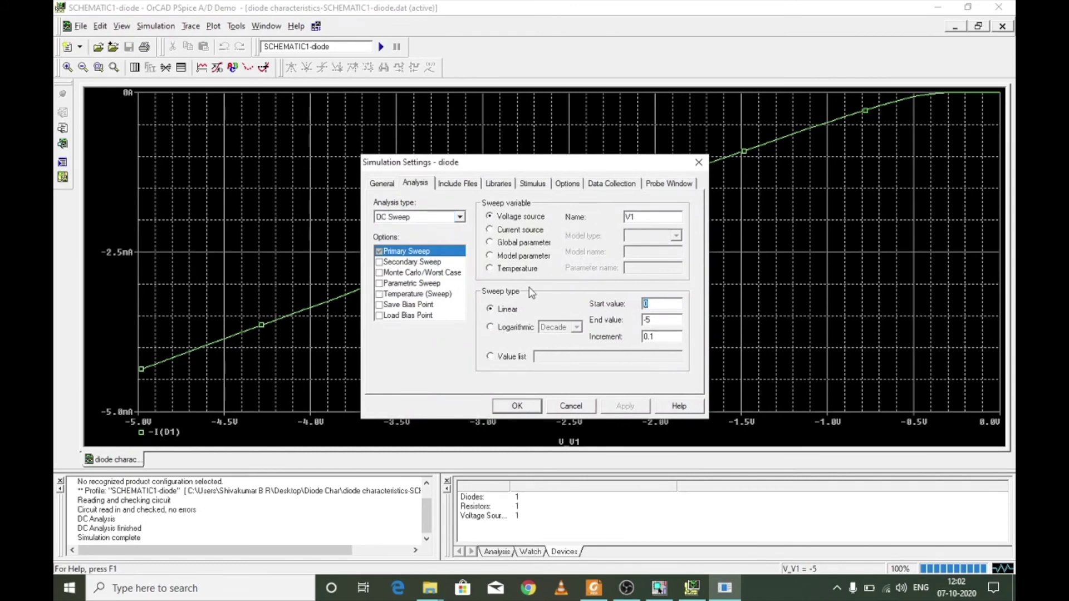
{"action": "type", "text": "-5"}
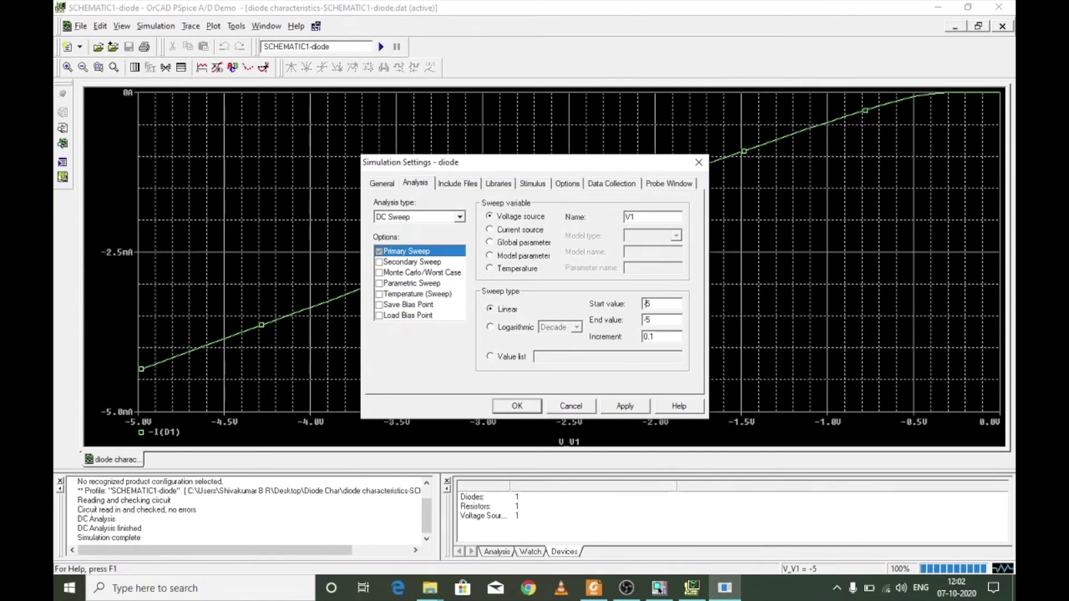
{"action": "type", "text": "5"}
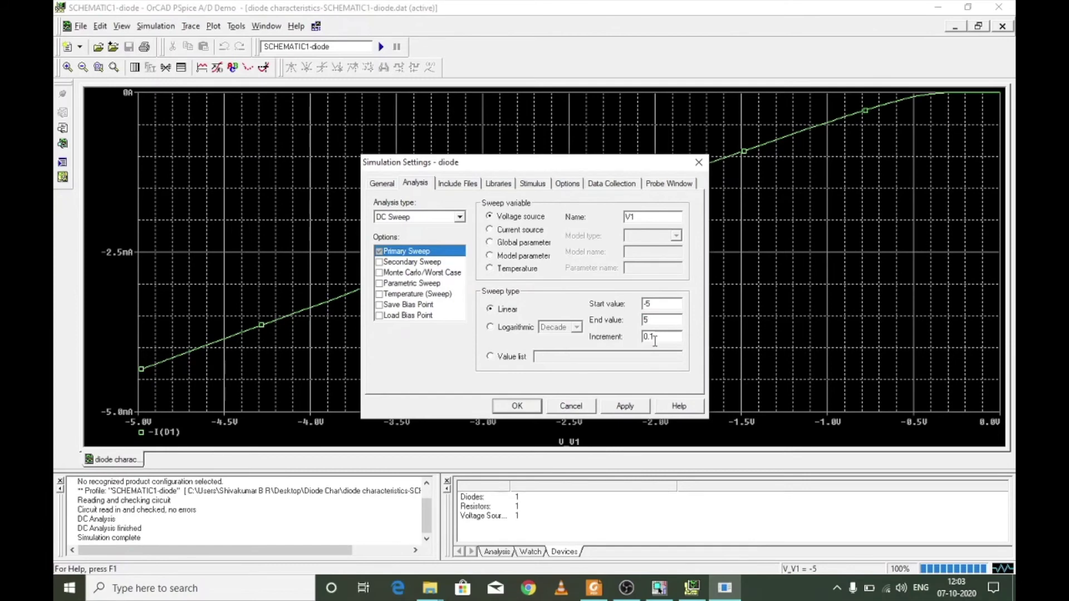
{"action": "left_click", "coordinate": [523, 408]}
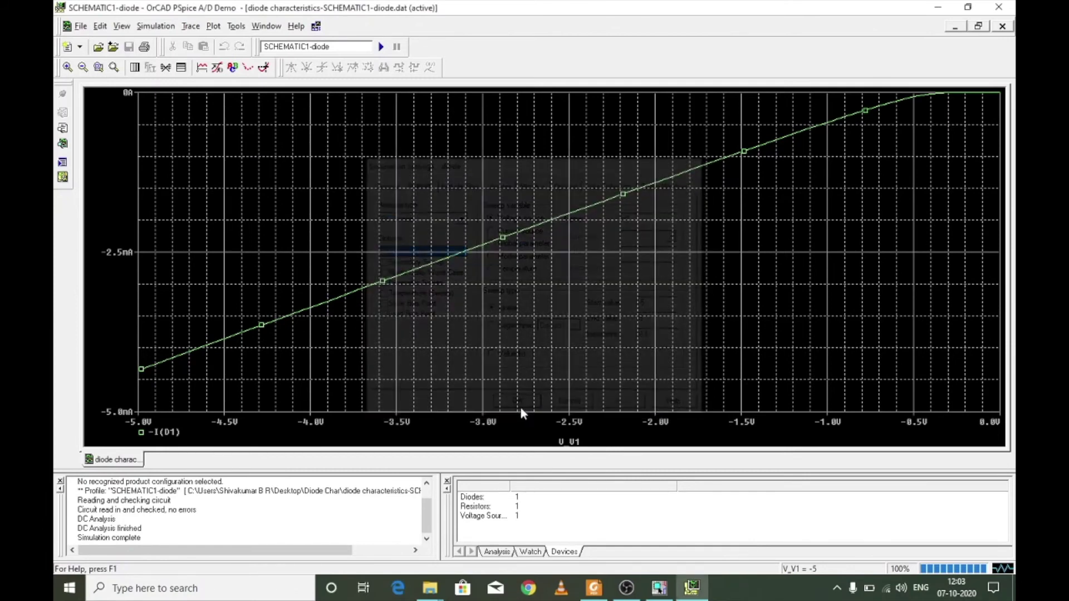
{"action": "left_click", "coordinate": [381, 46]}
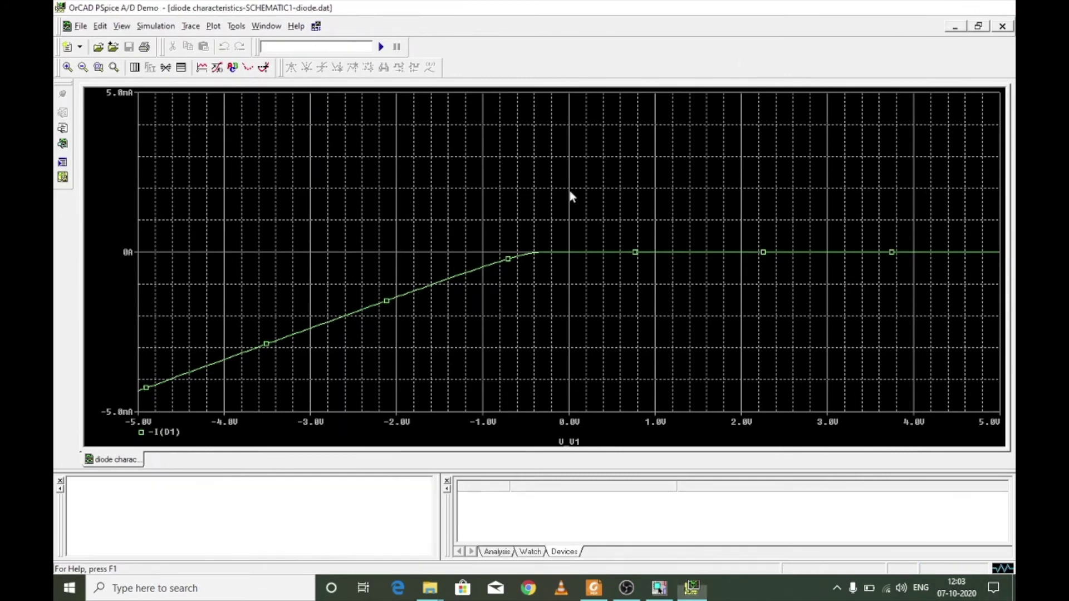
{"action": "key", "text": "alt+F4"}
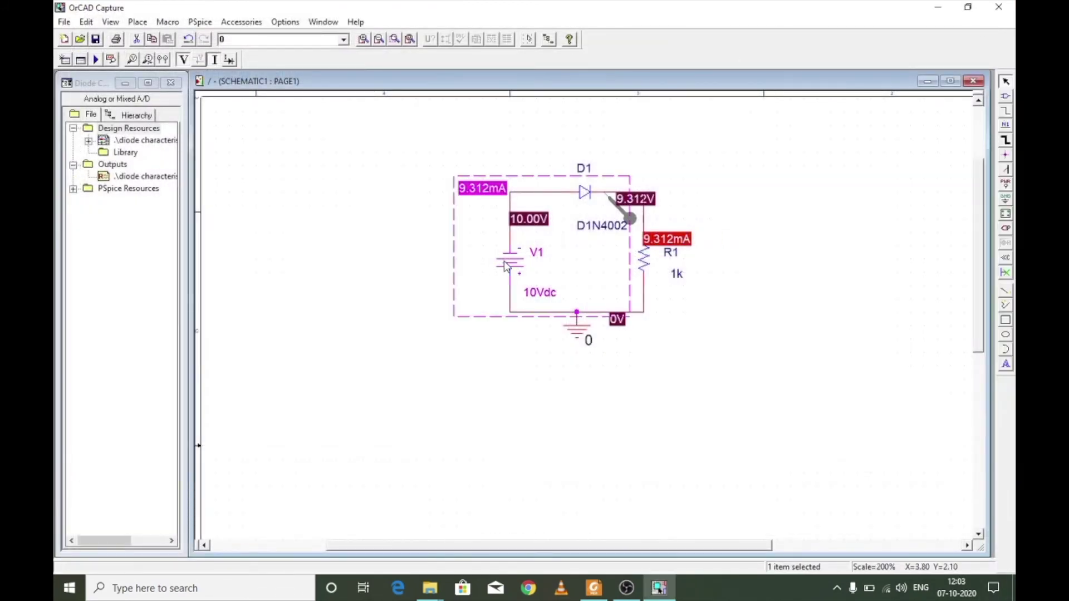
Rotate source V1 by 180 degrees so its positive terminal faces the diode, and move it back onto the circuit wires
{"action": "left_click", "coordinate": [505, 267]}
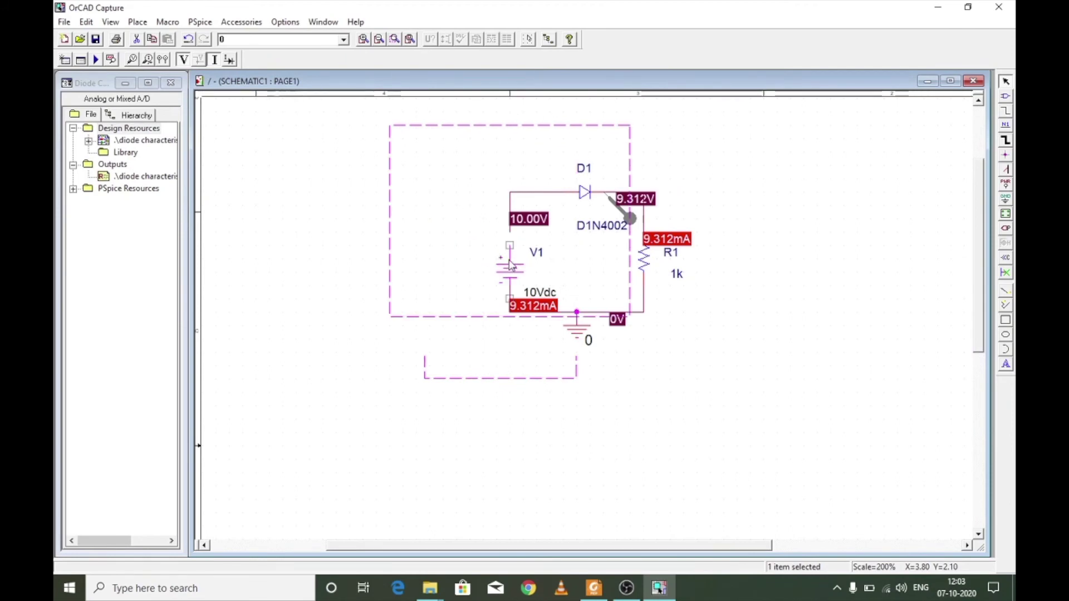
{"action": "left_click_drag", "start_coordinate": [505, 266], "coordinate": [505, 253]}
{"action": "left_click", "coordinate": [833, 248]}
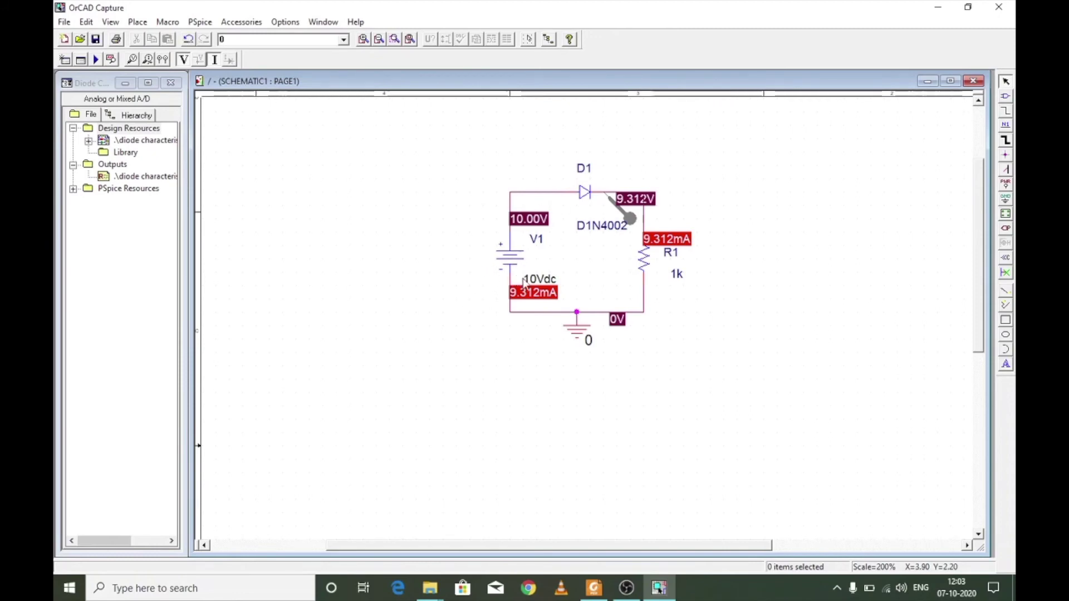
Review the DC sweep settings and rerun the sweep with the rotated source to view the diode current plot
{"action": "left_click", "coordinate": [201, 22]}
{"action": "left_click", "coordinate": [228, 57]}
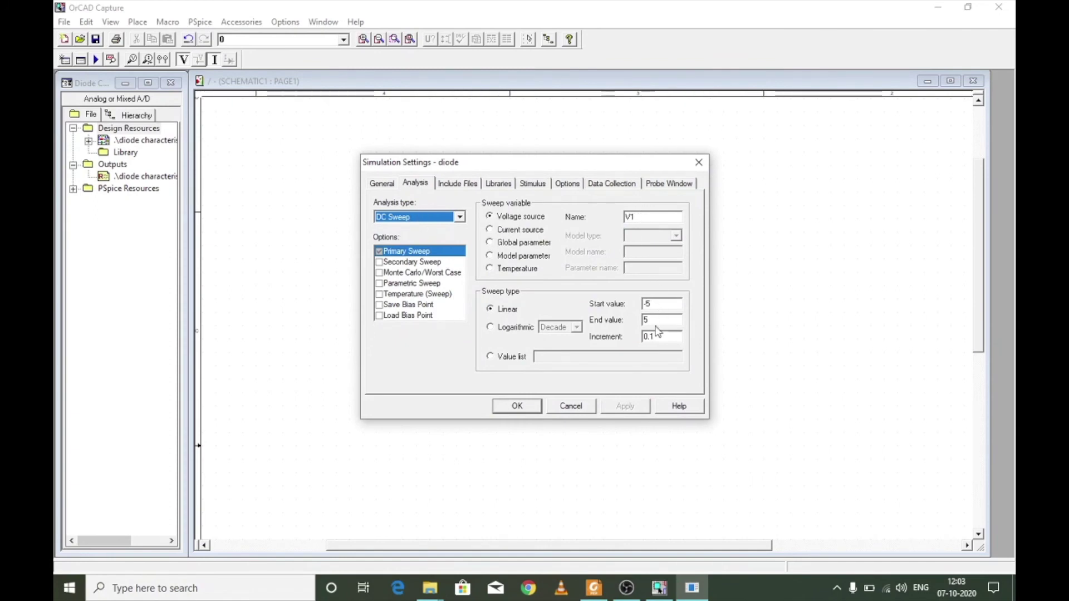
{"action": "left_click", "coordinate": [516, 406]}
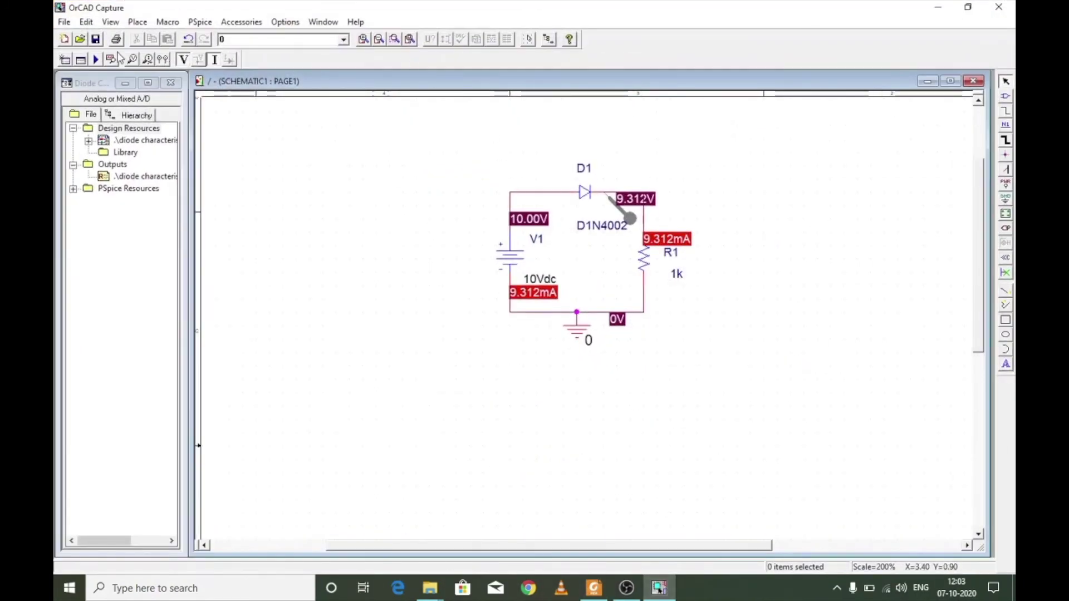
{"action": "left_click", "coordinate": [96, 59]}
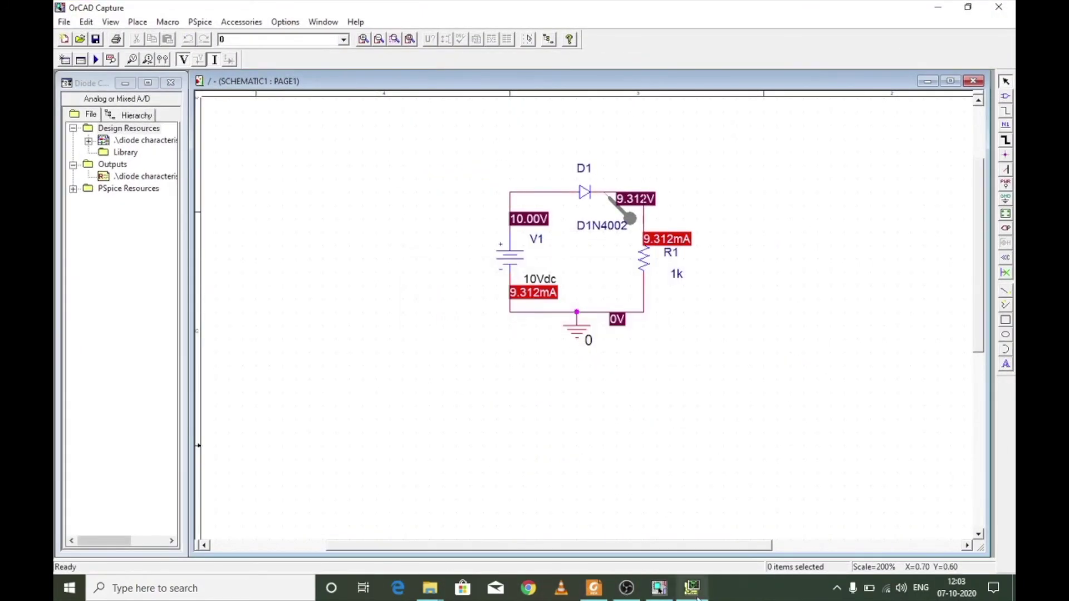
{"action": "left_click", "coordinate": [696, 591]}
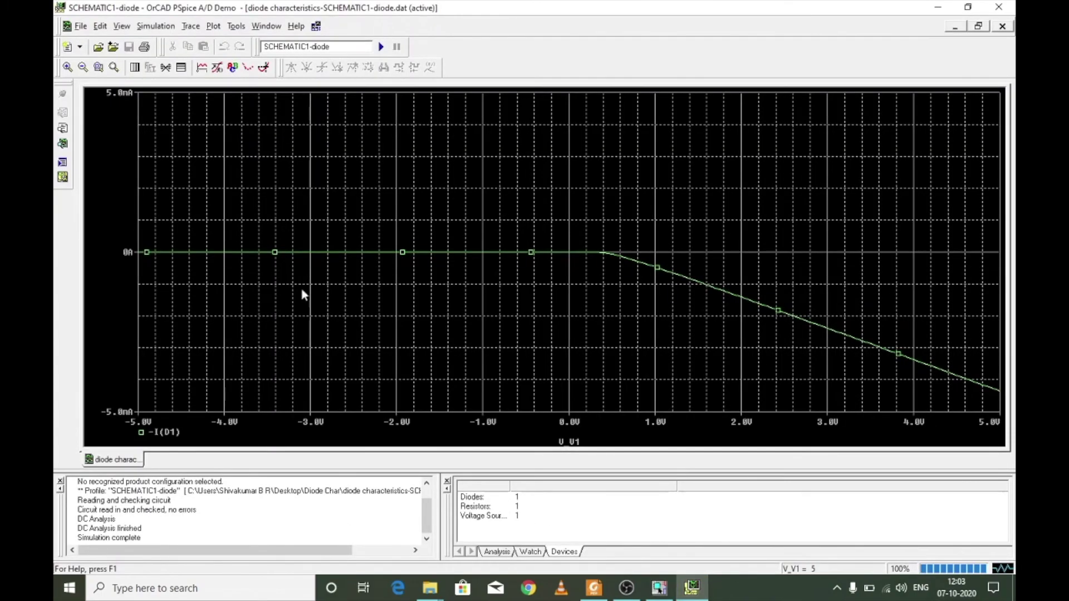
{"action": "left_click", "coordinate": [998, 7]}
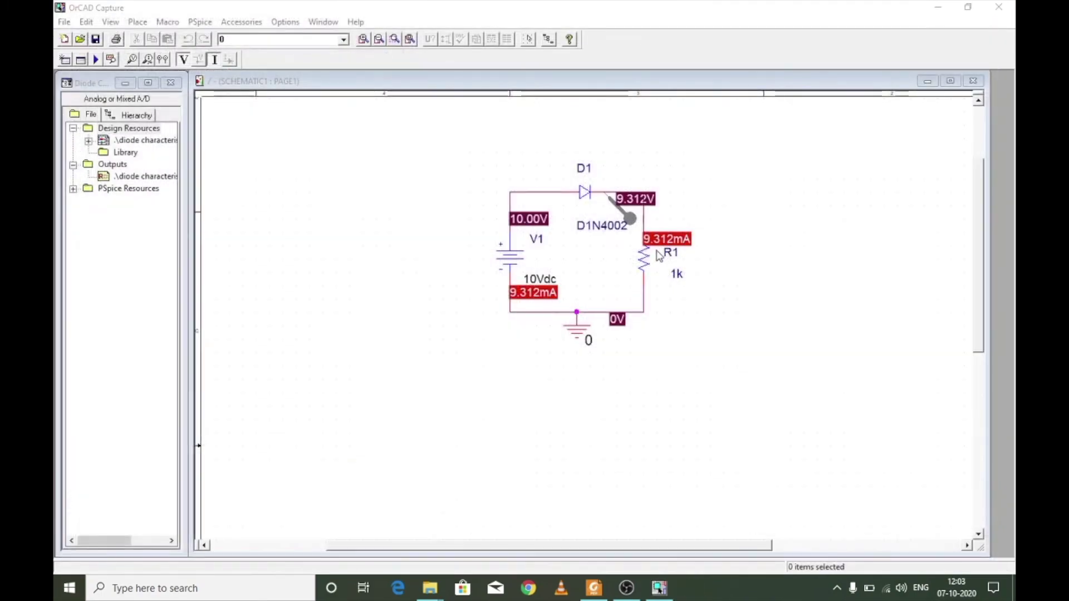
Move the current marker to D1's pin on the source side and rerun the sweep to plot the diode current
{"action": "left_click", "coordinate": [631, 216]}
{"action": "left_click", "coordinate": [392, 186]}
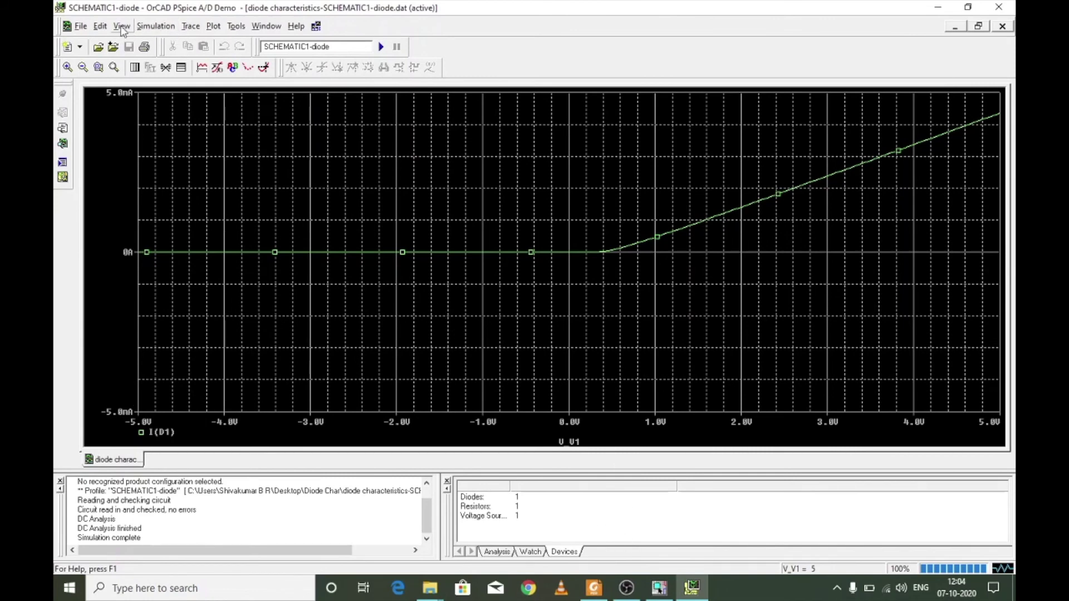
Set the start value of V1's DC sweep to -50 and rerun the simulation
{"action": "left_click", "coordinate": [151, 26]}
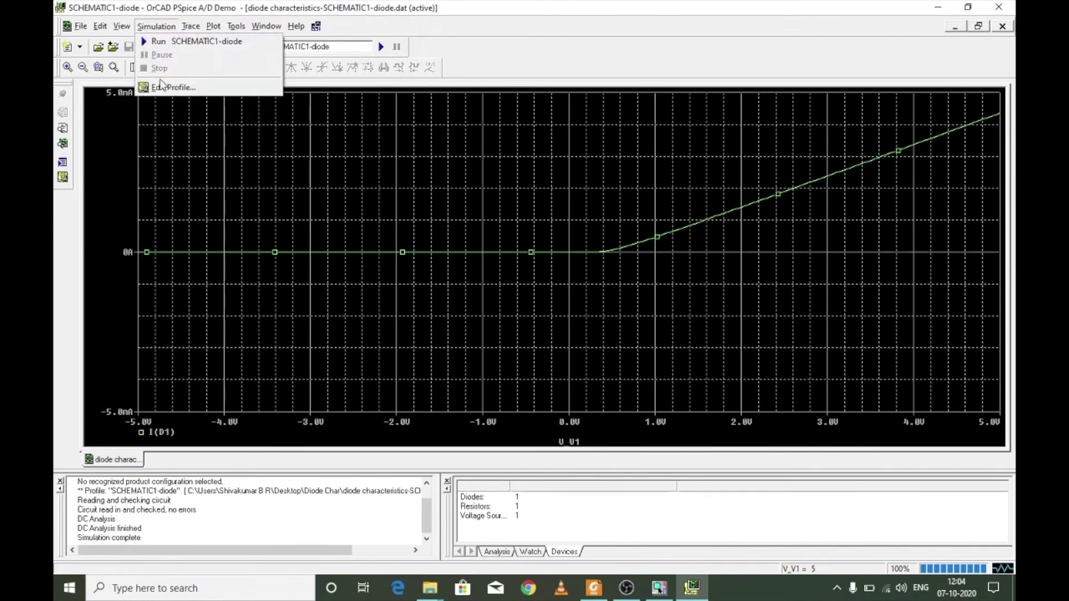
{"action": "left_click", "coordinate": [167, 100]}
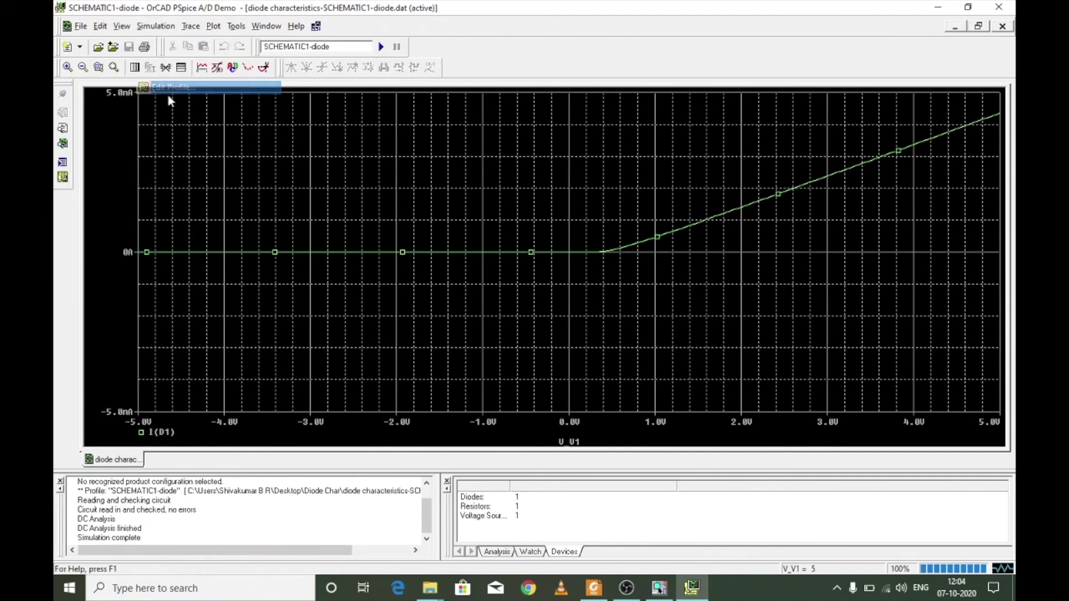
{"action": "left_click", "coordinate": [651, 304]}
{"action": "type", "text": "0"}
{"action": "left_click", "coordinate": [615, 404]}
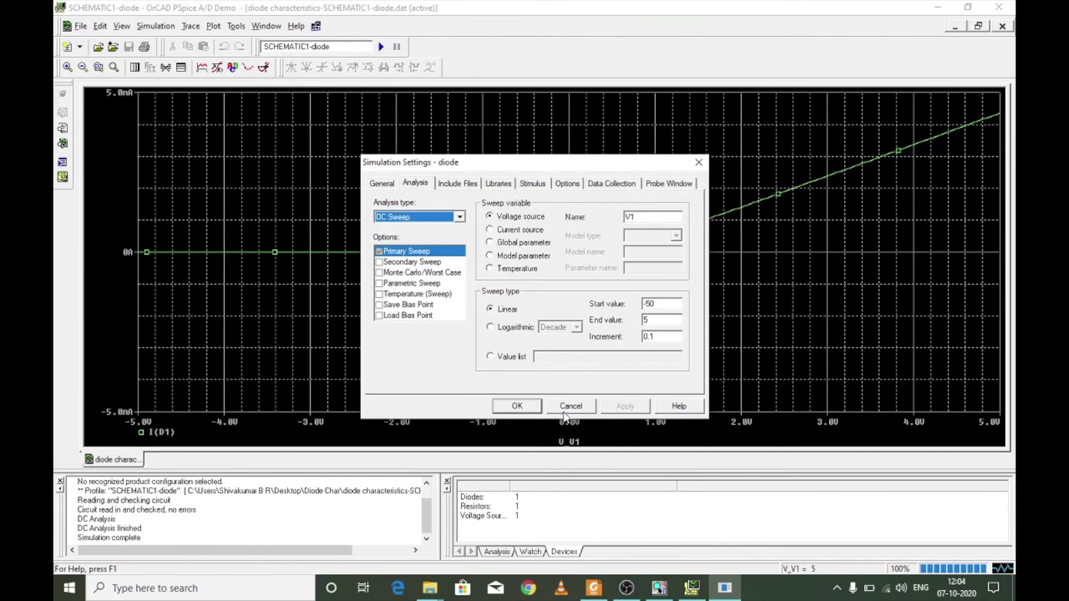
{"action": "left_click", "coordinate": [516, 406]}
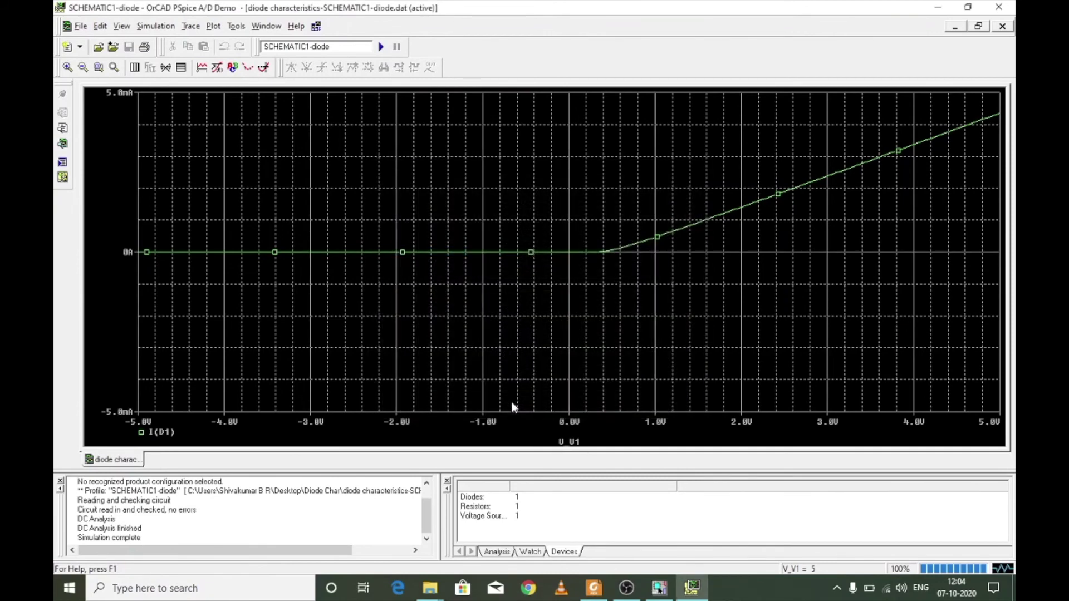
{"action": "left_click", "coordinate": [382, 47]}
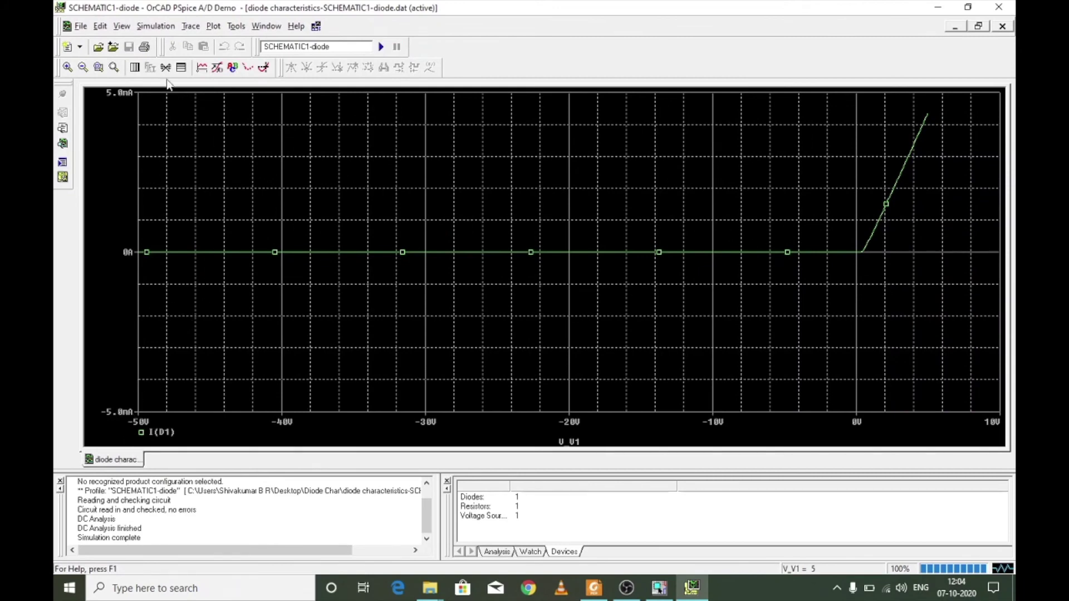
Set the start value of V1's DC sweep to -100 and rerun the simulation
{"action": "left_click", "coordinate": [155, 26]}
{"action": "left_click", "coordinate": [177, 85]}
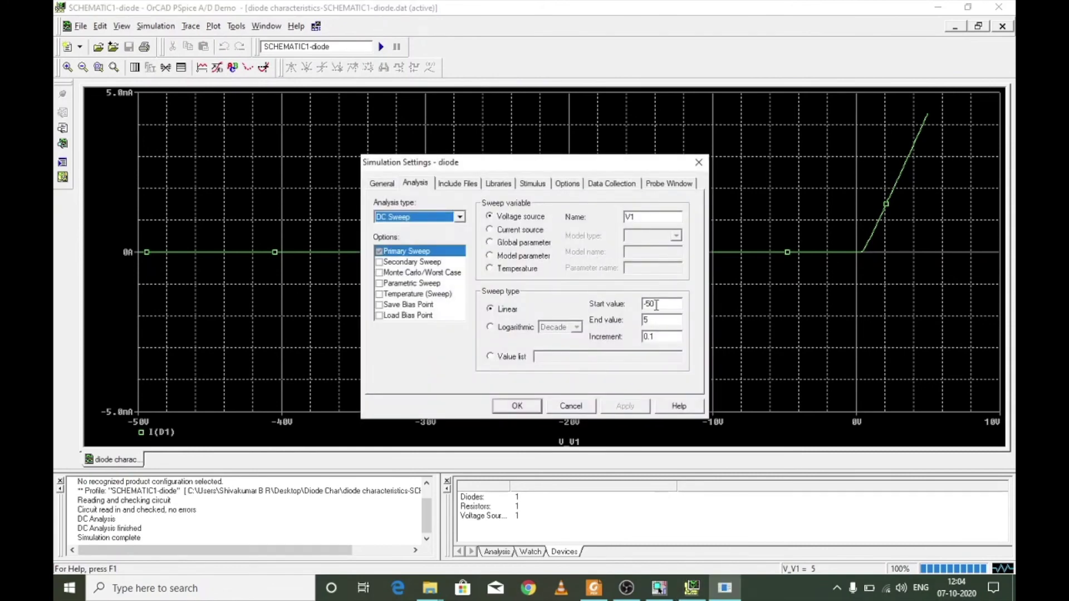
{"action": "double_click", "coordinate": [646, 305]}
{"action": "type", "text": "-100"}
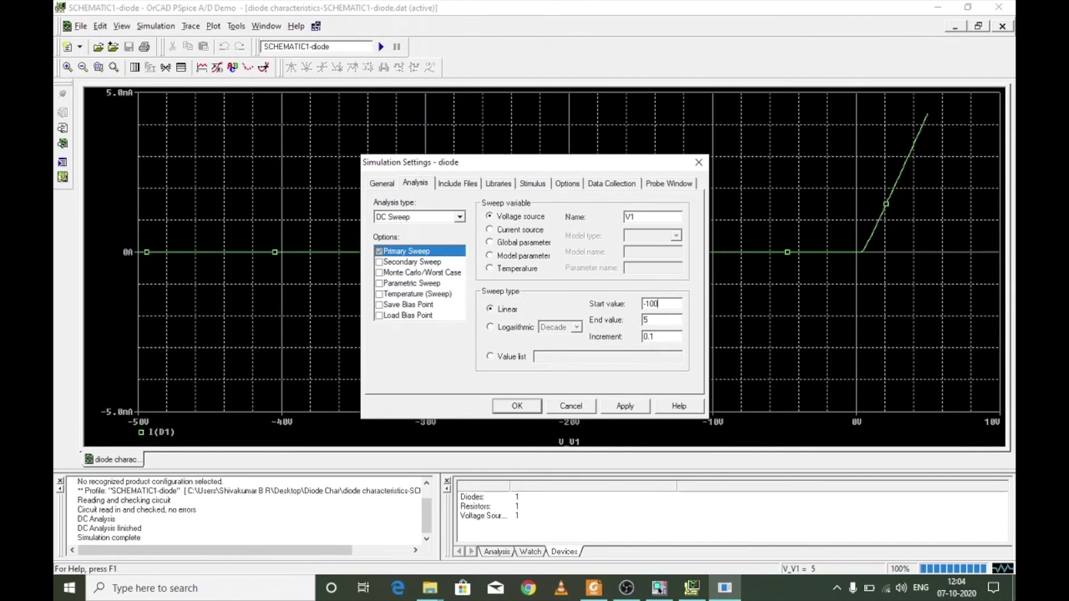
{"action": "key", "text": "Return"}
{"action": "left_click", "coordinate": [381, 47]}
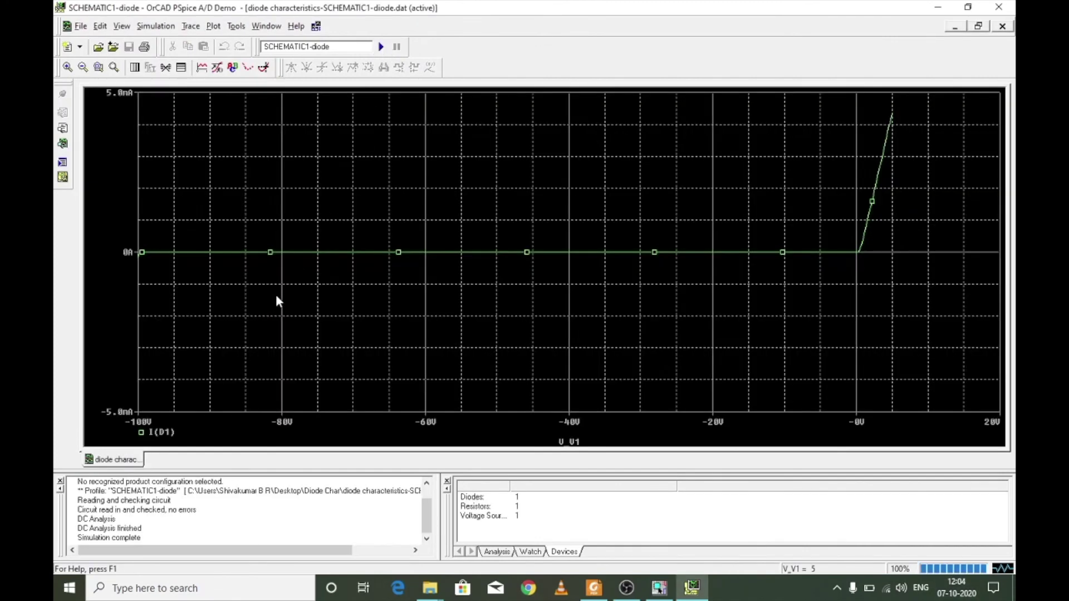
Set the start value of V1's DC sweep to -150 and rerun the simulation
{"action": "left_click", "coordinate": [152, 27]}
{"action": "left_click", "coordinate": [167, 88]}
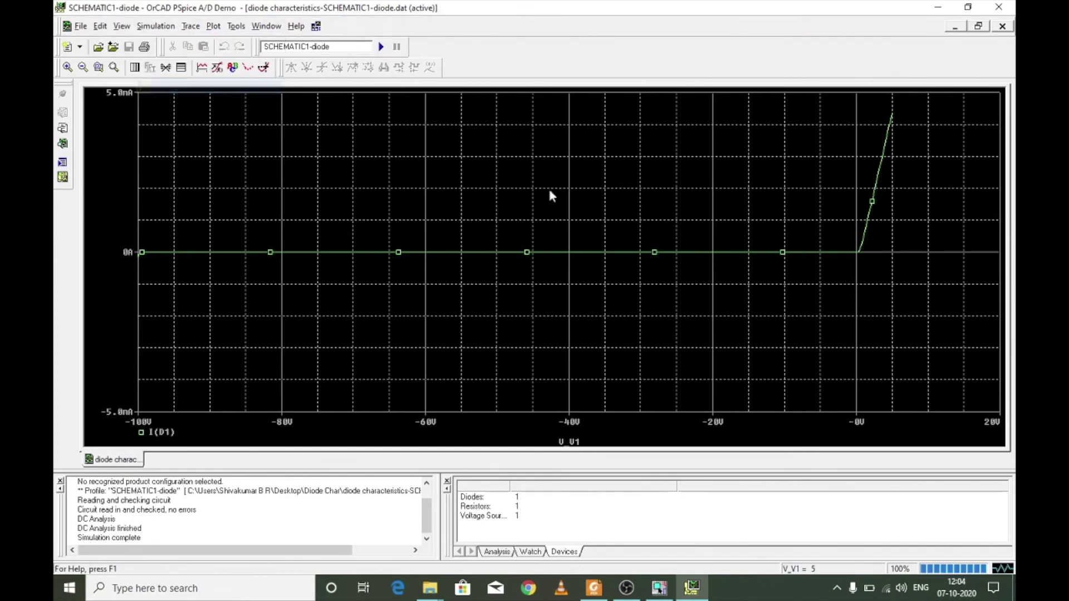
{"action": "left_click", "coordinate": [650, 305]}
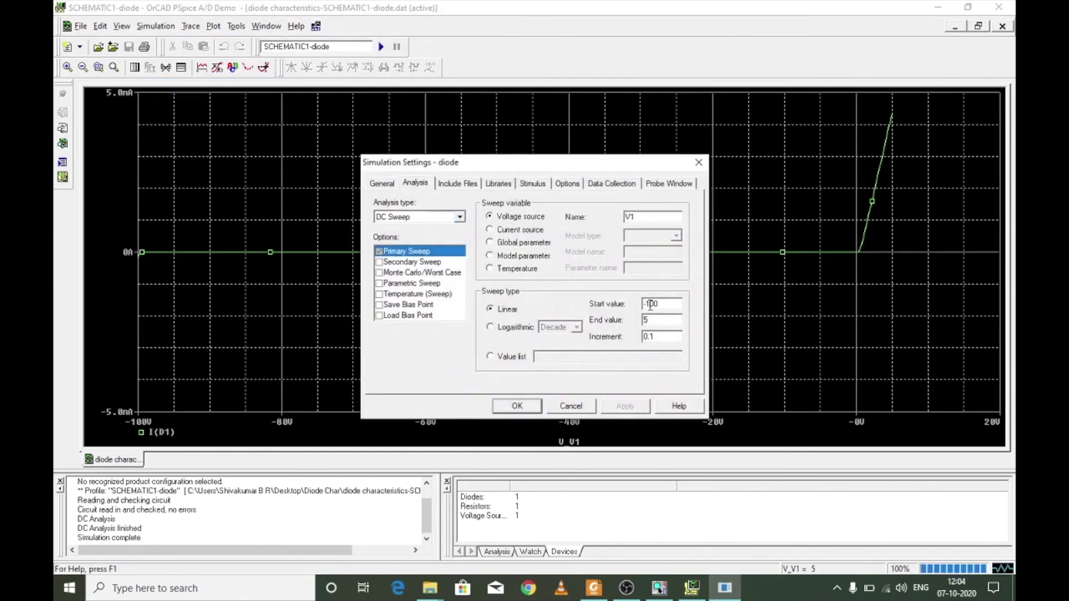
{"action": "key", "text": "BackSpace"}
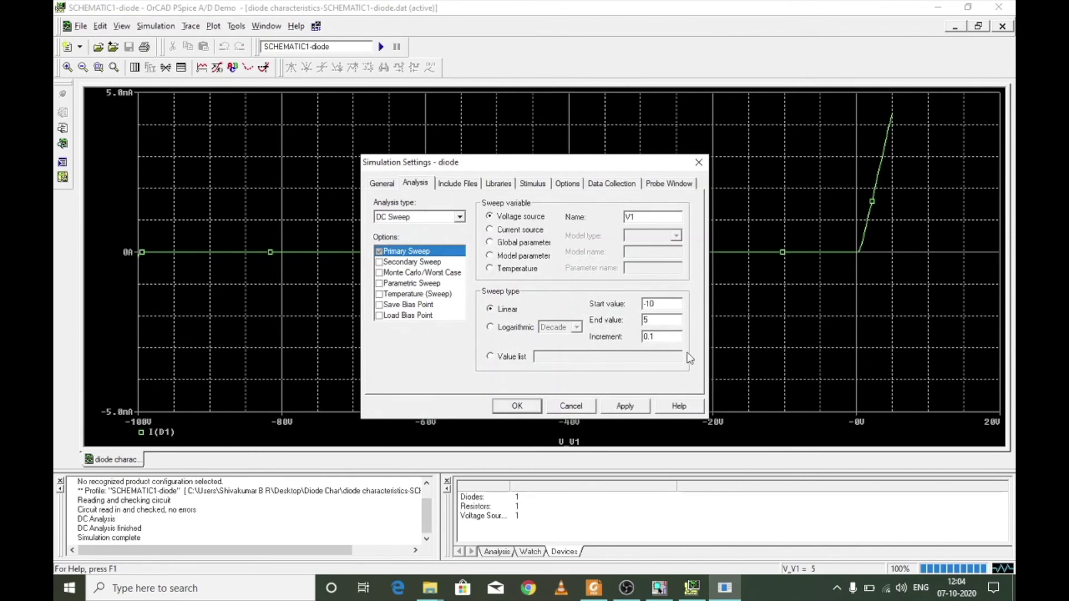
{"action": "type", "text": "5"}
{"action": "left_click", "coordinate": [625, 406]}
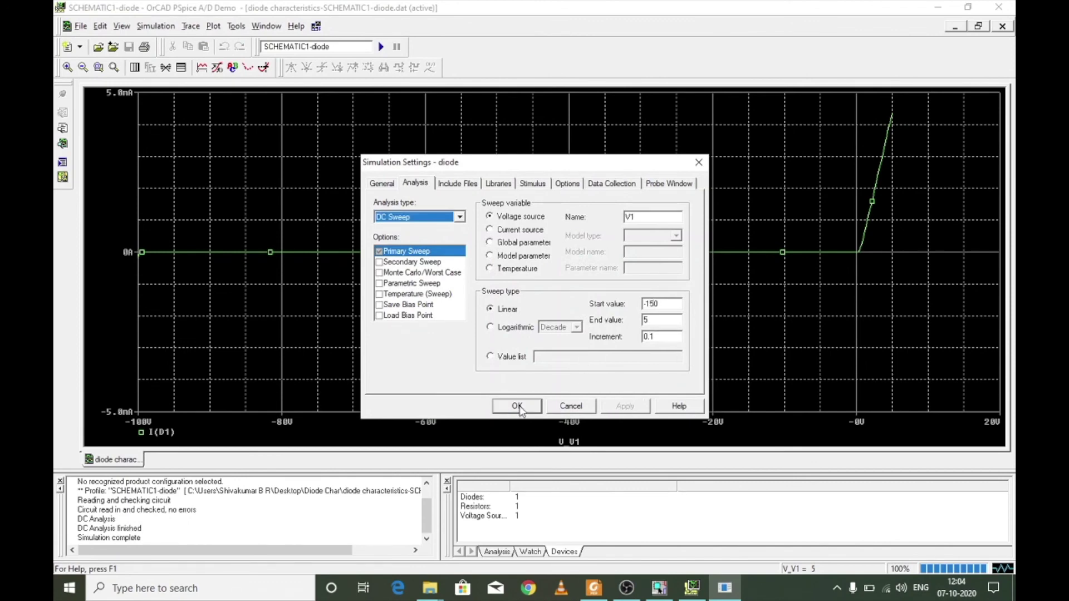
{"action": "left_click", "coordinate": [517, 406]}
{"action": "left_click", "coordinate": [379, 48]}
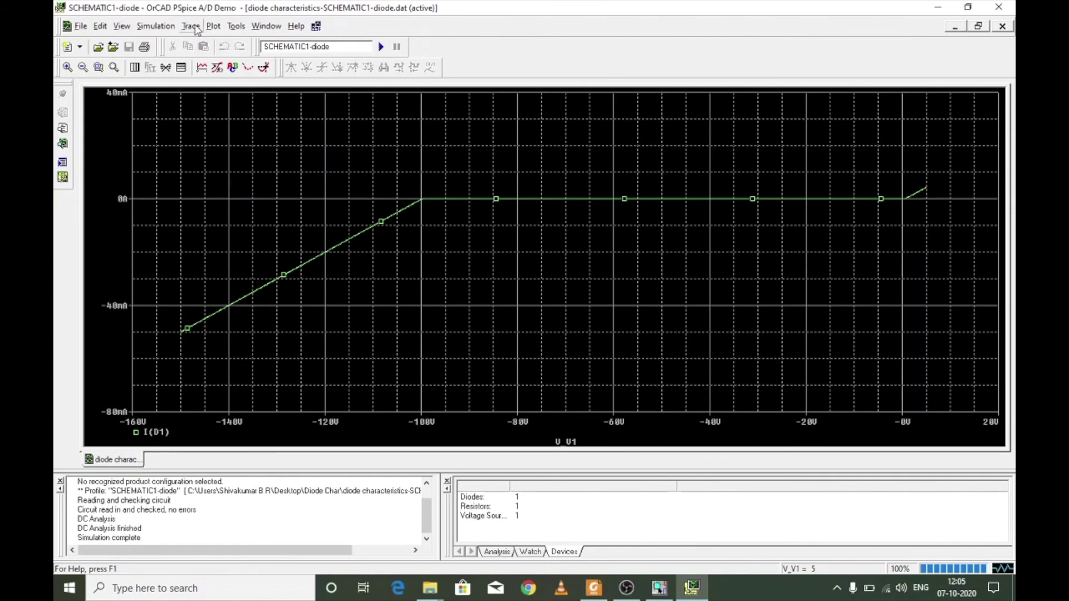
Set the end value of V1's DC sweep to 20 and rerun the simulation
{"action": "left_click", "coordinate": [156, 26]}
{"action": "left_click", "coordinate": [178, 88]}
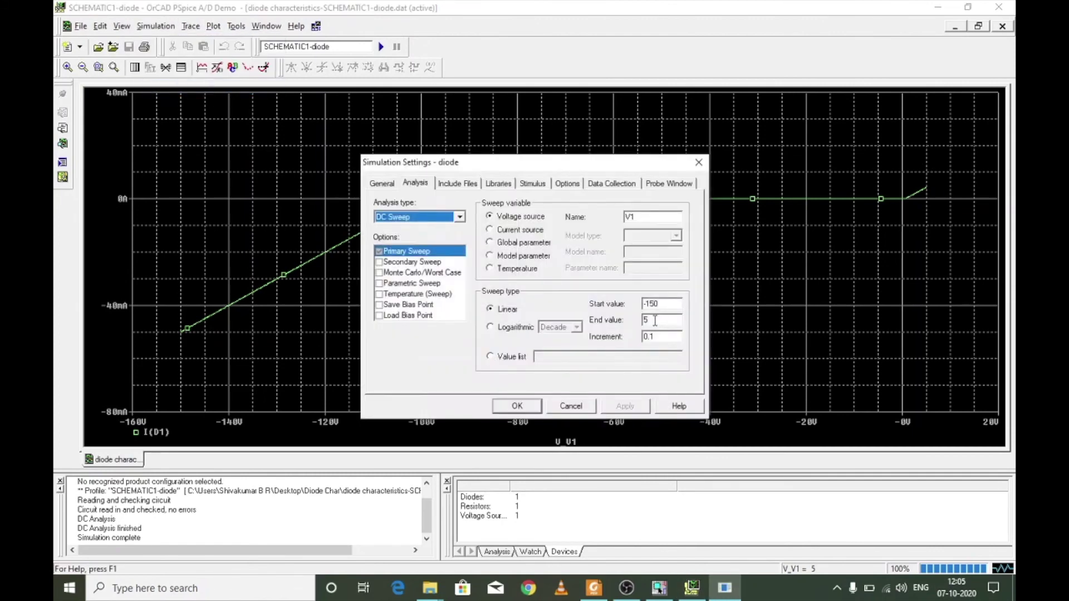
{"action": "double_click", "coordinate": [641, 321]}
{"action": "type", "text": "10"}
{"action": "key", "text": "BackSpace"}
{"action": "key", "text": "BackSpace"}
{"action": "type", "text": "20"}
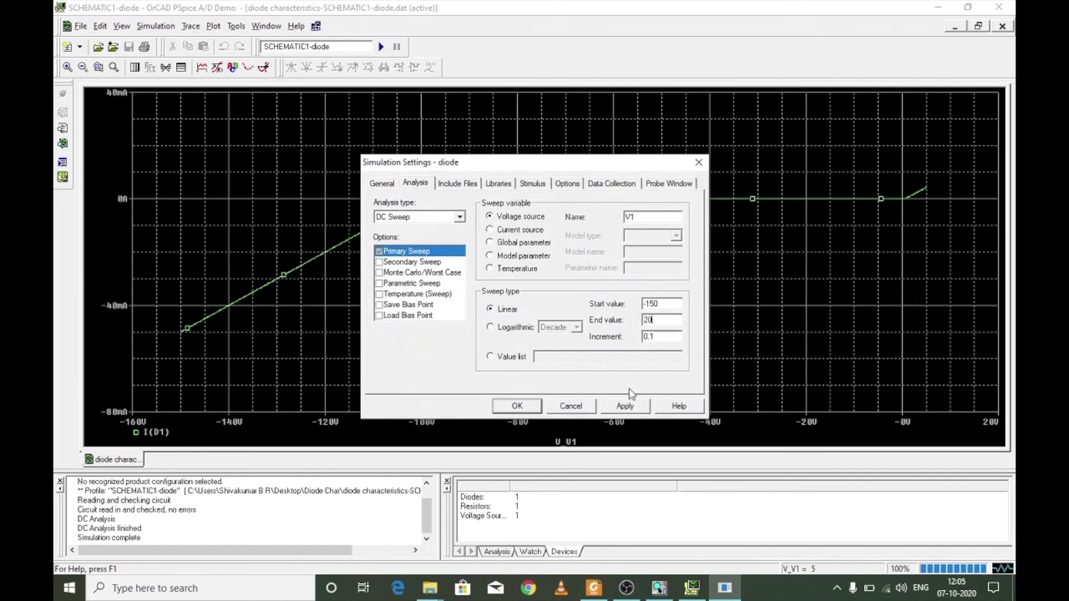
{"action": "left_click", "coordinate": [632, 405]}
{"action": "left_click", "coordinate": [526, 410]}
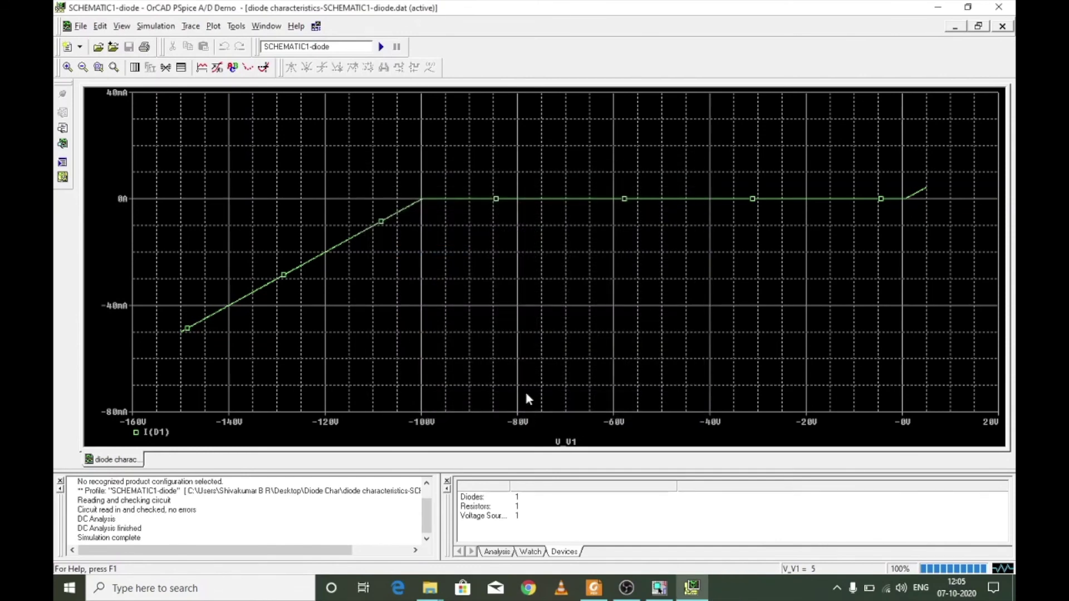
{"action": "left_click", "coordinate": [381, 48]}
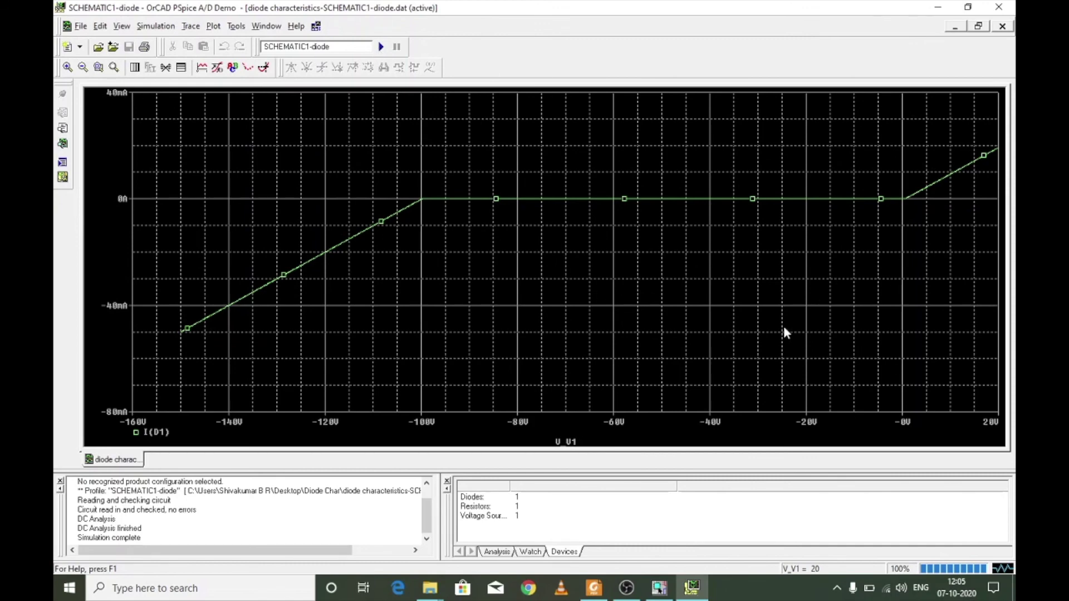
Set the minor grids of both the X and Y axes to None in the plot's axis settings
{"action": "left_click", "coordinate": [225, 27]}
{"action": "left_click", "coordinate": [223, 29]}
{"action": "left_click", "coordinate": [223, 29]}
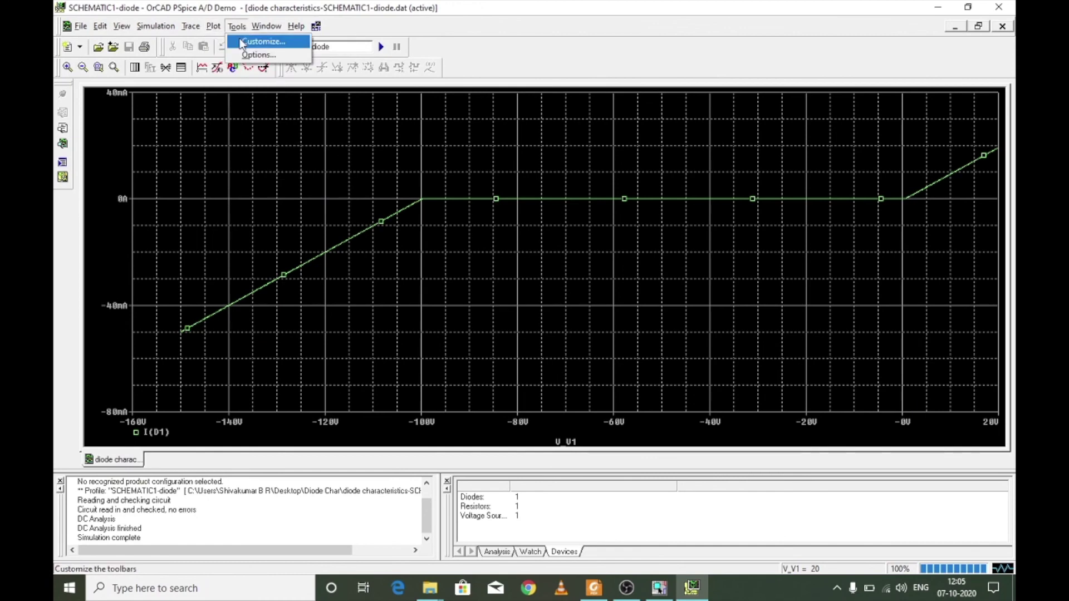
{"action": "left_click", "coordinate": [239, 42]}
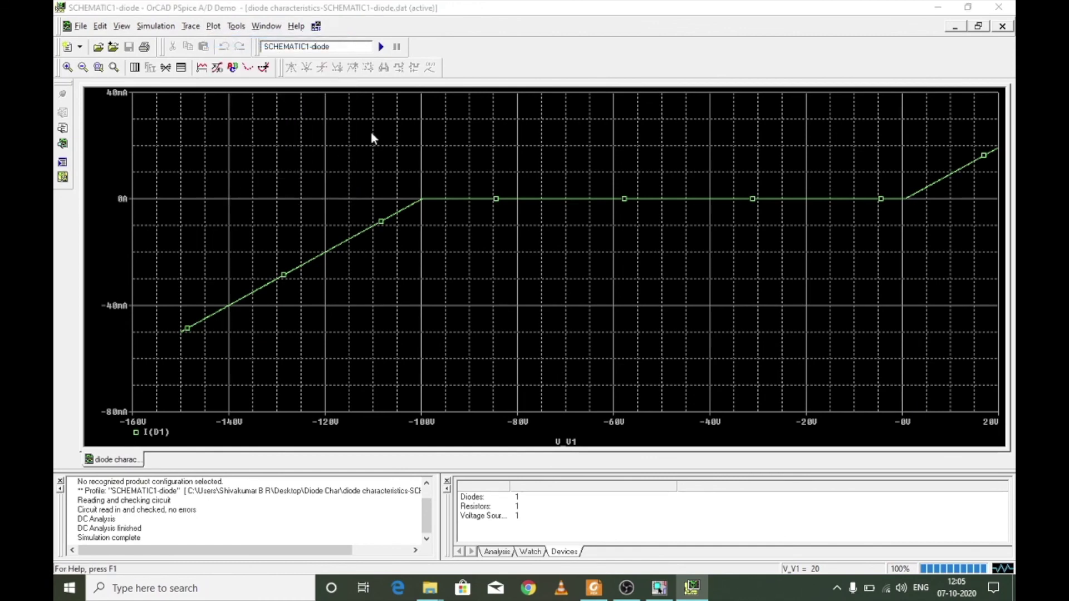
{"action": "left_click", "coordinate": [458, 169]}
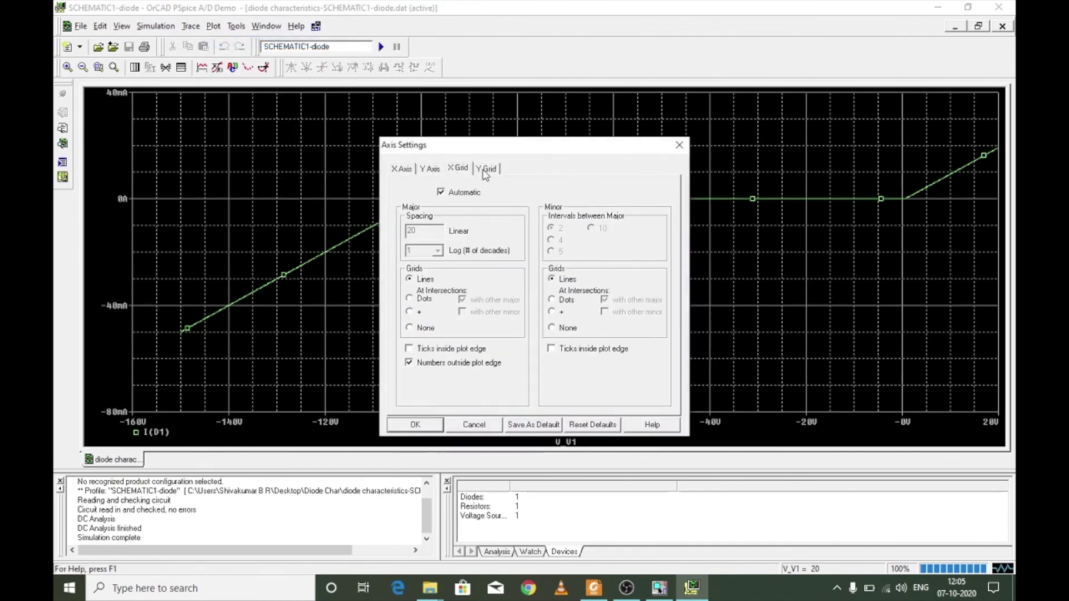
{"action": "left_click", "coordinate": [489, 170]}
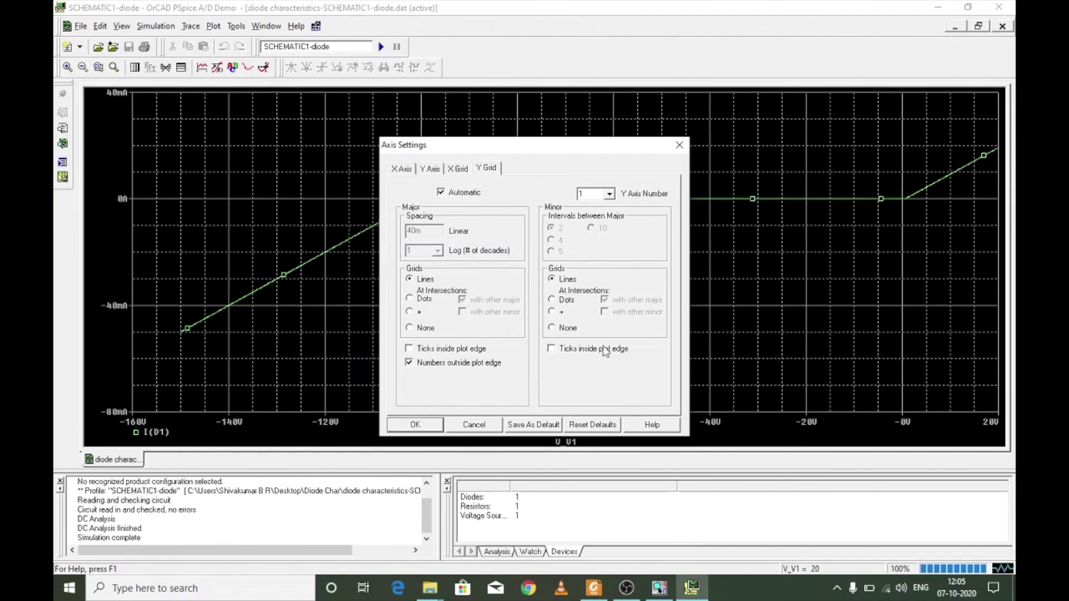
{"action": "left_click", "coordinate": [466, 169]}
{"action": "left_click", "coordinate": [422, 426]}
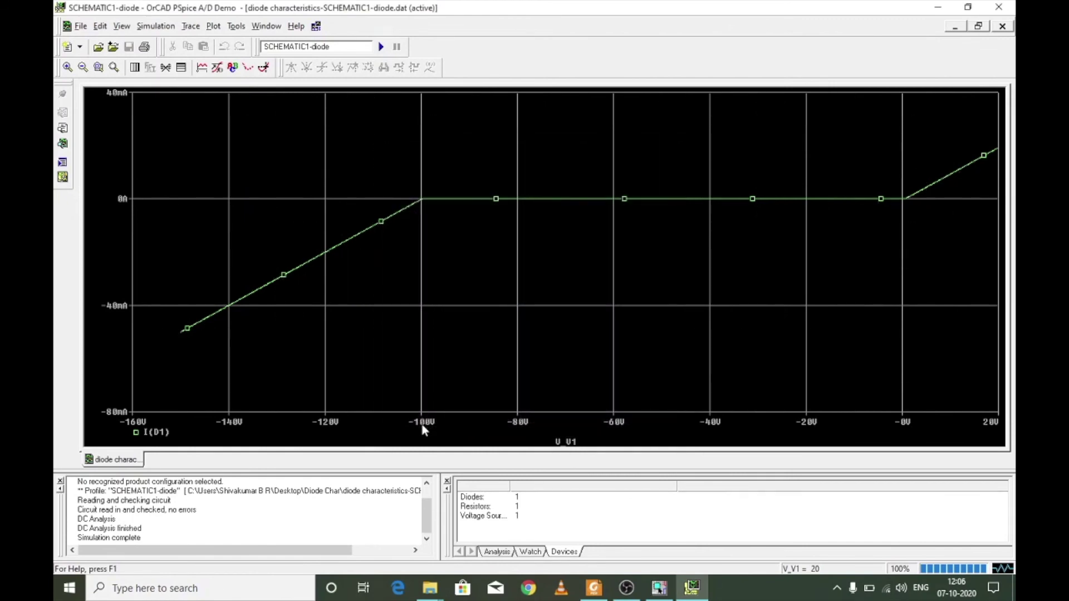
Change the colour of the diode current trace I(D1) to blue in its trace properties
{"action": "left_click", "coordinate": [354, 239]}
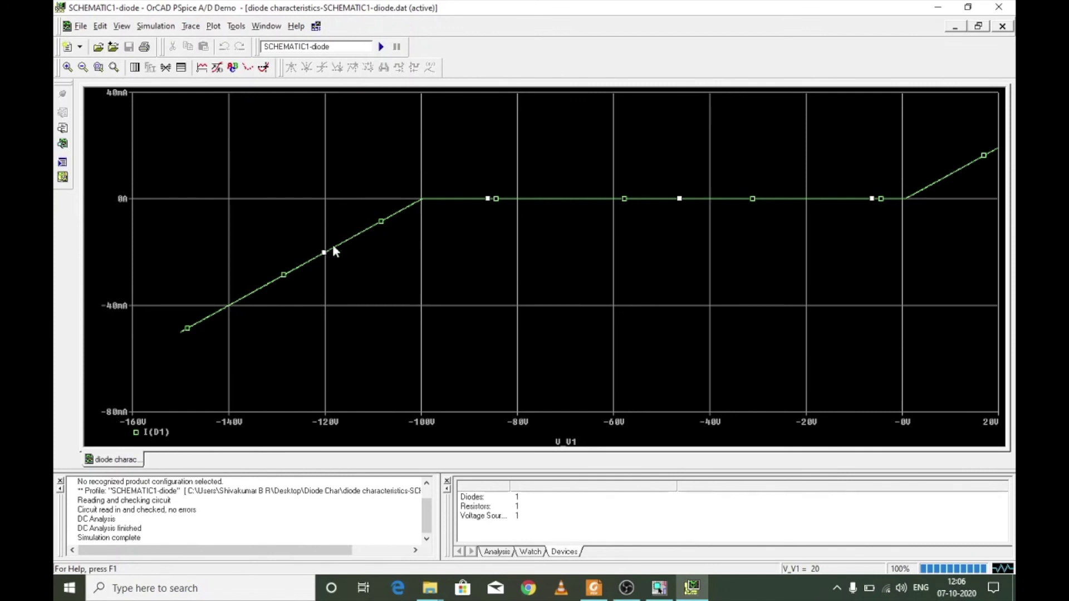
{"action": "right_click", "coordinate": [336, 242]}
{"action": "left_click", "coordinate": [354, 263]}
{"action": "left_click", "coordinate": [170, 73]}
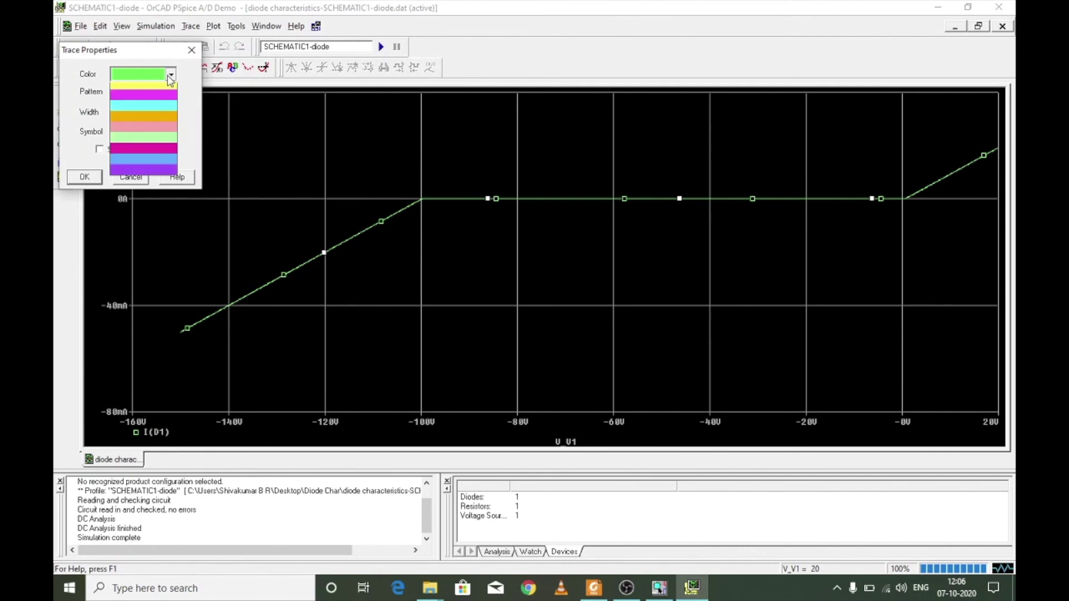
{"action": "left_click", "coordinate": [154, 128]}
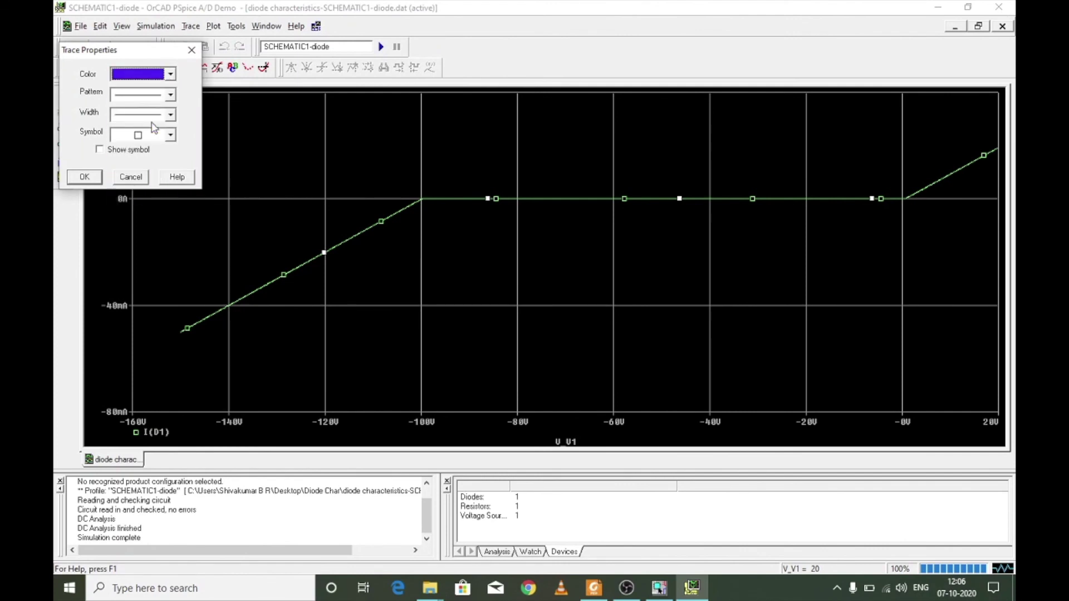
{"action": "left_click", "coordinate": [84, 177]}
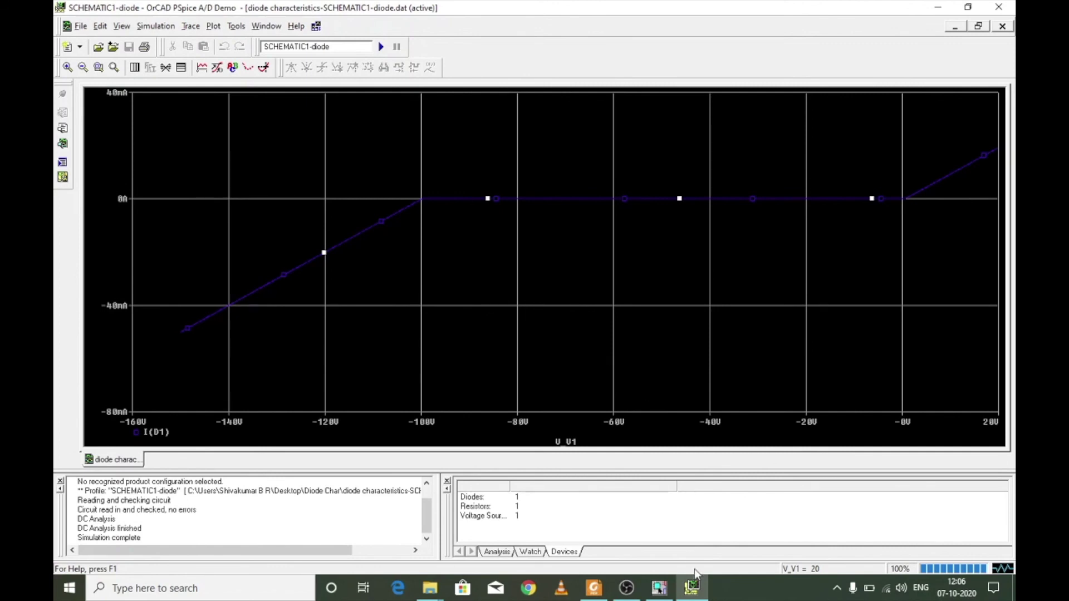
Switch to OrCAD Capture to view the diode circuit schematic
{"action": "mouse_move", "coordinate": [662, 590]}
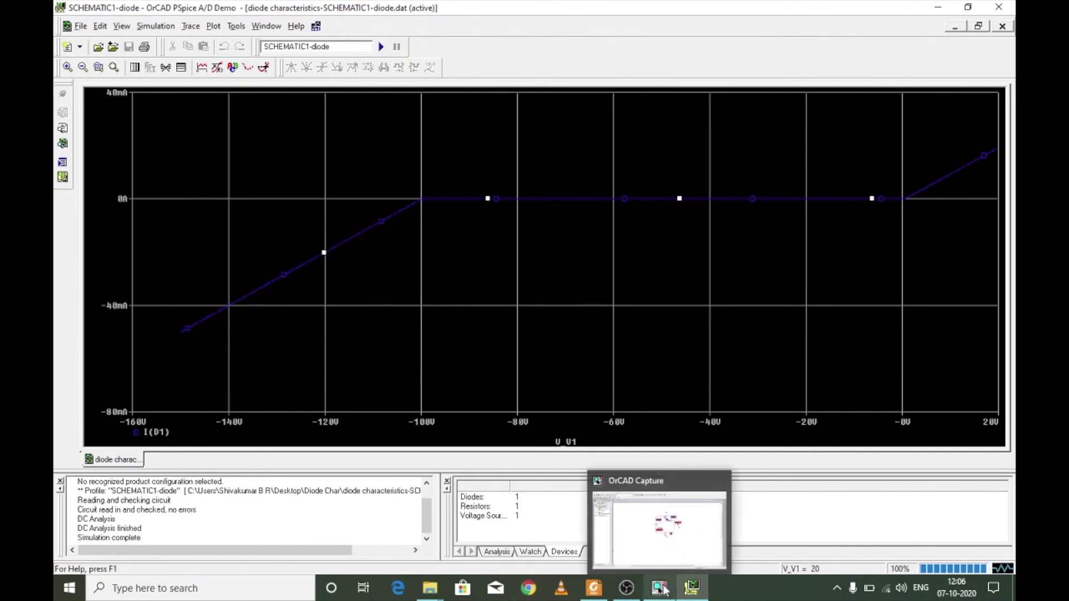
{"action": "left_click", "coordinate": [694, 556]}
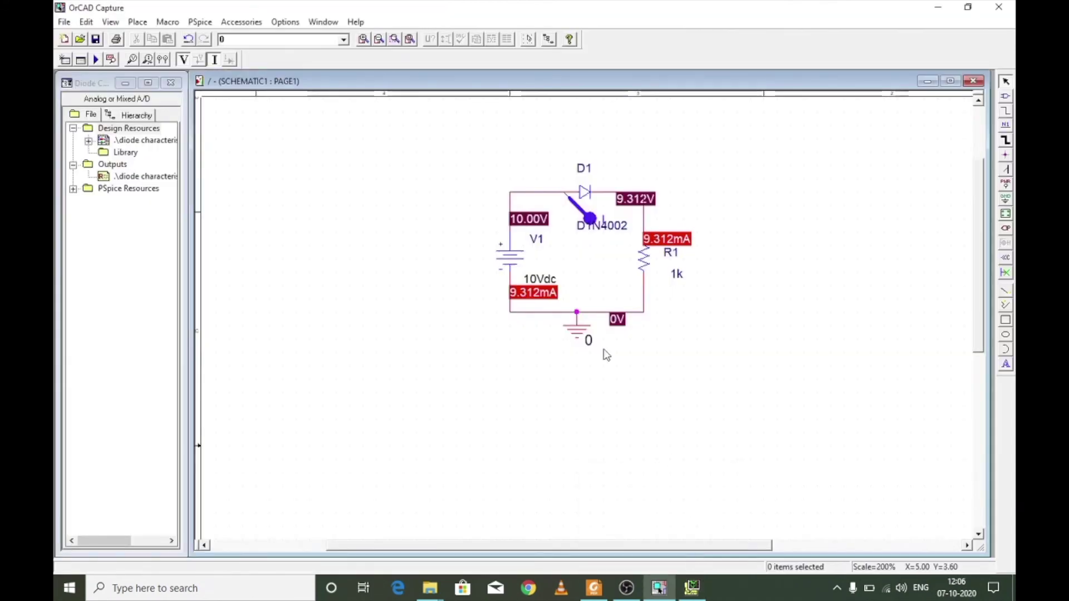